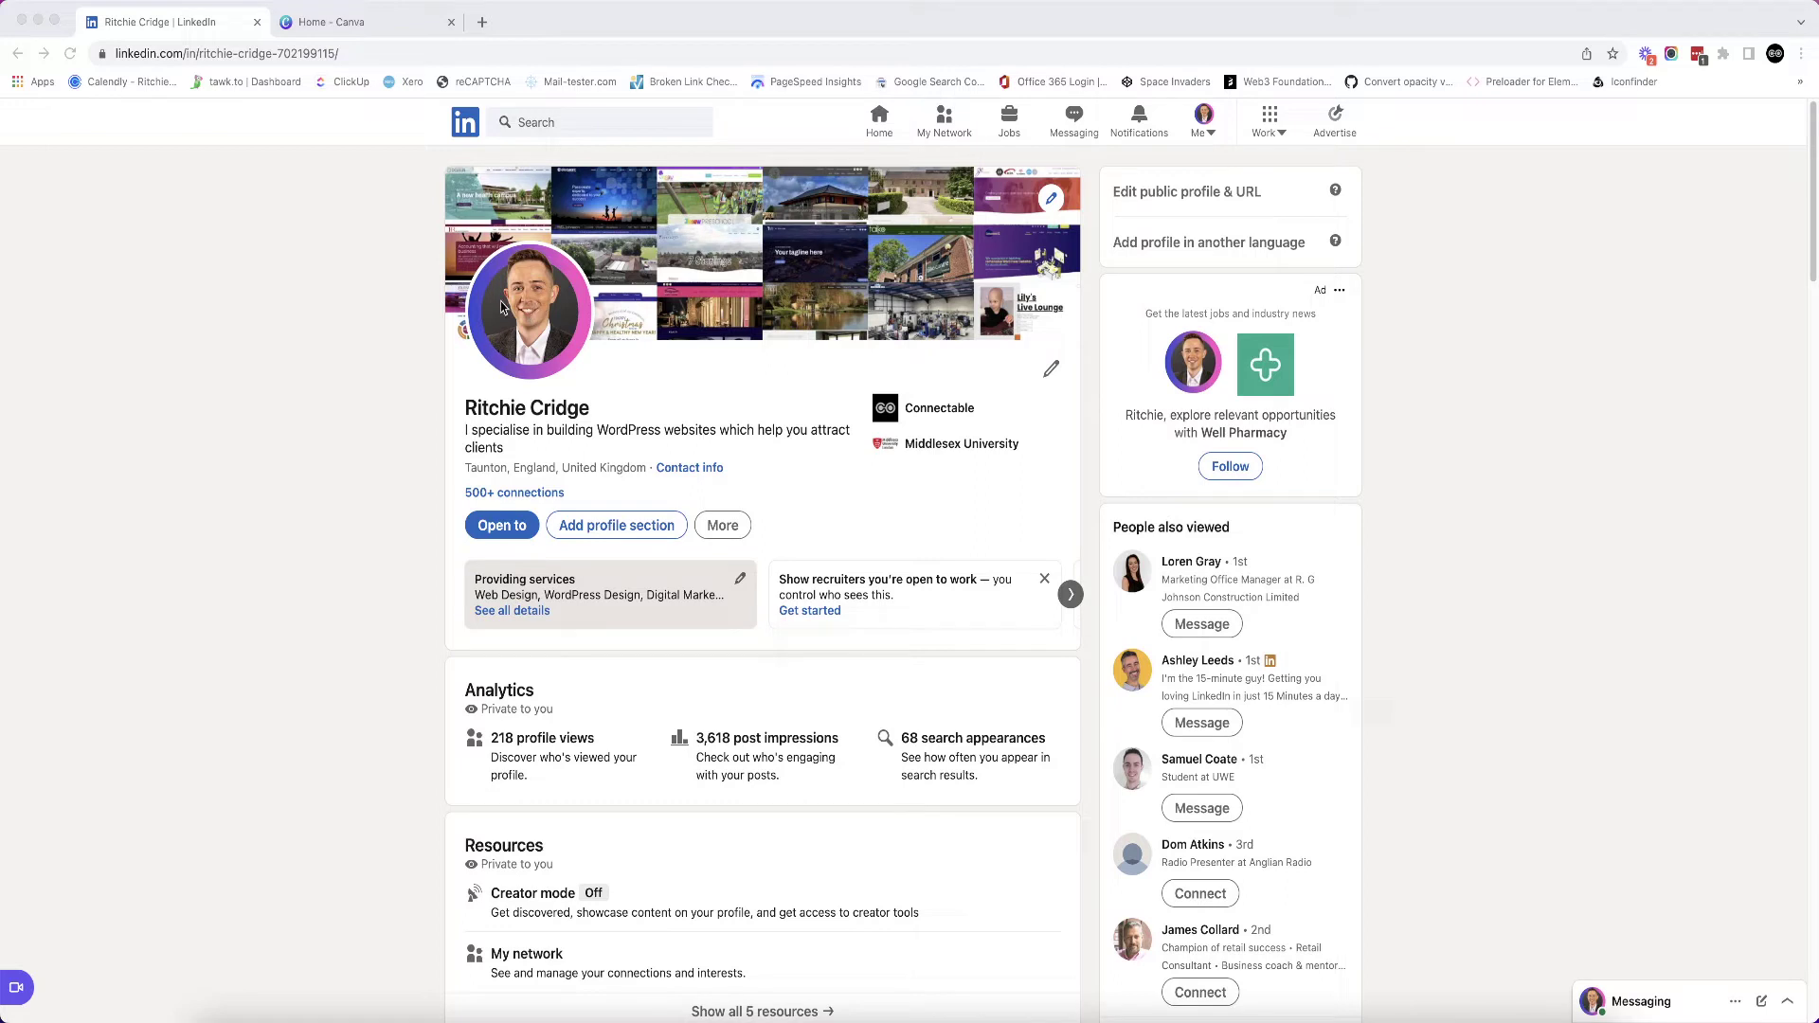
- View the current LinkedIn profile photo, then start a Canva photo design from the Downloads headshot PNG
{"action": "left_click", "coordinate": [567, 320]}
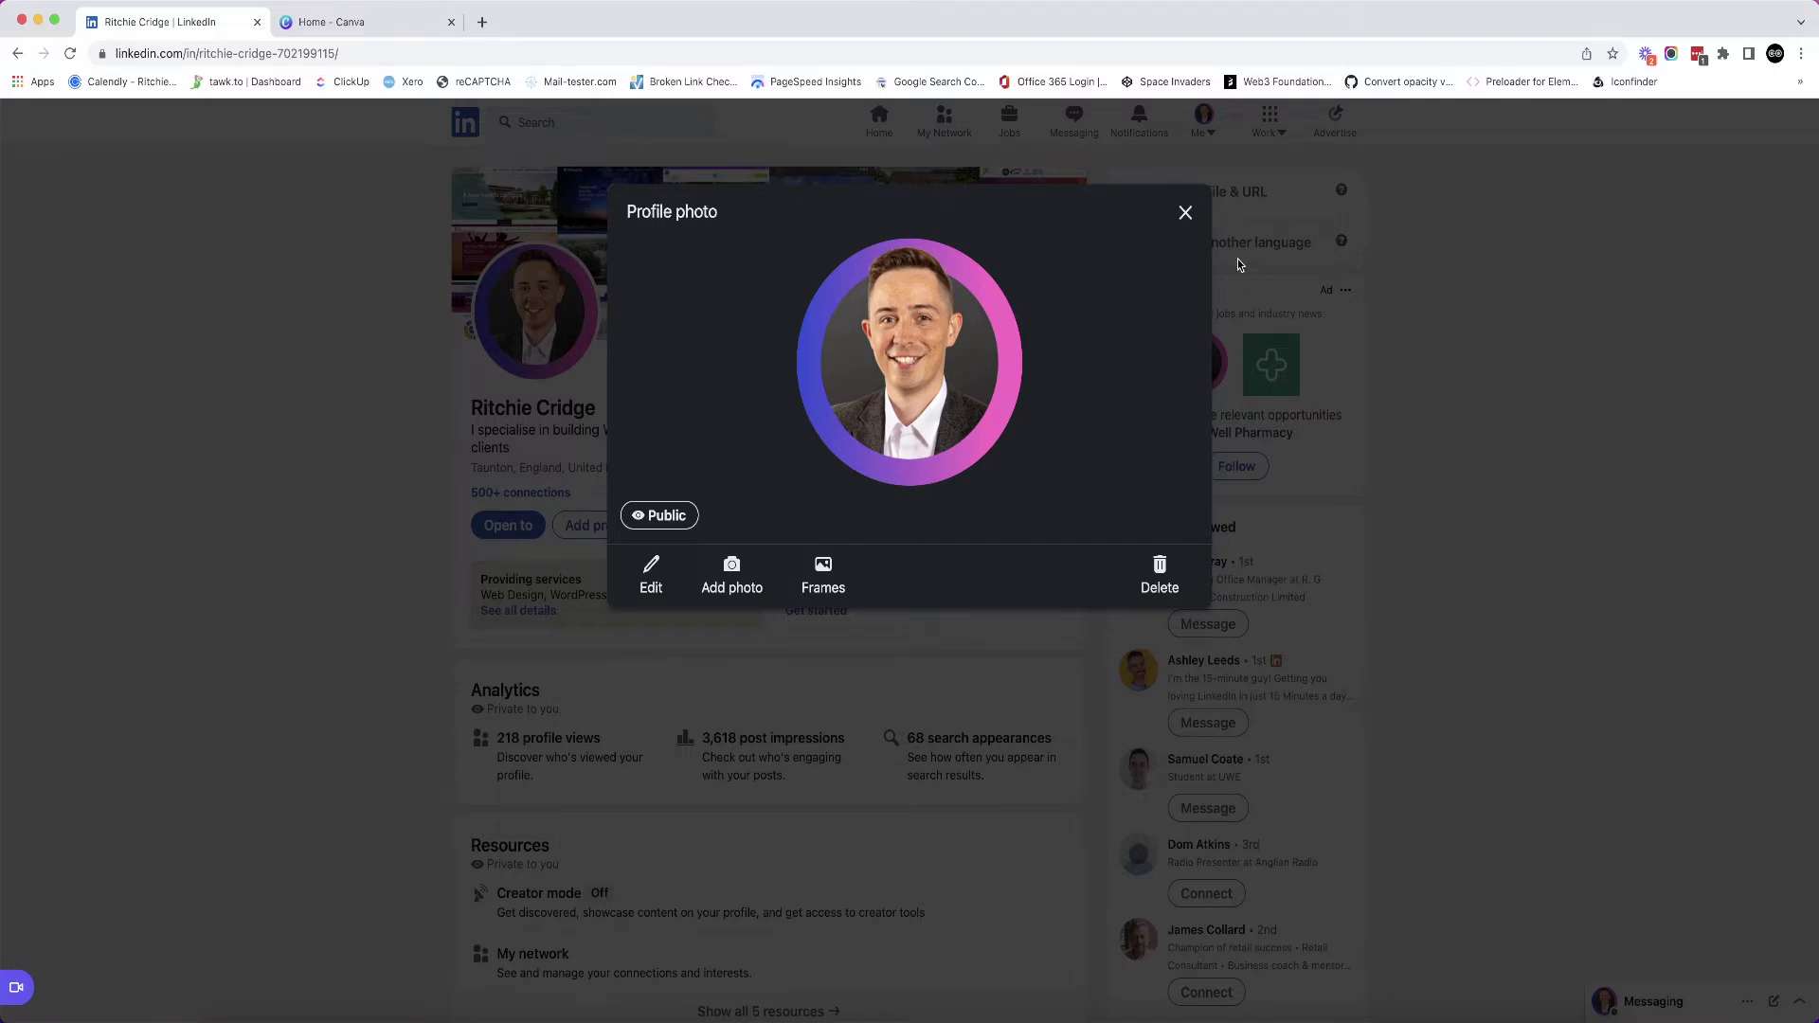
{"action": "left_click", "coordinate": [1185, 212]}
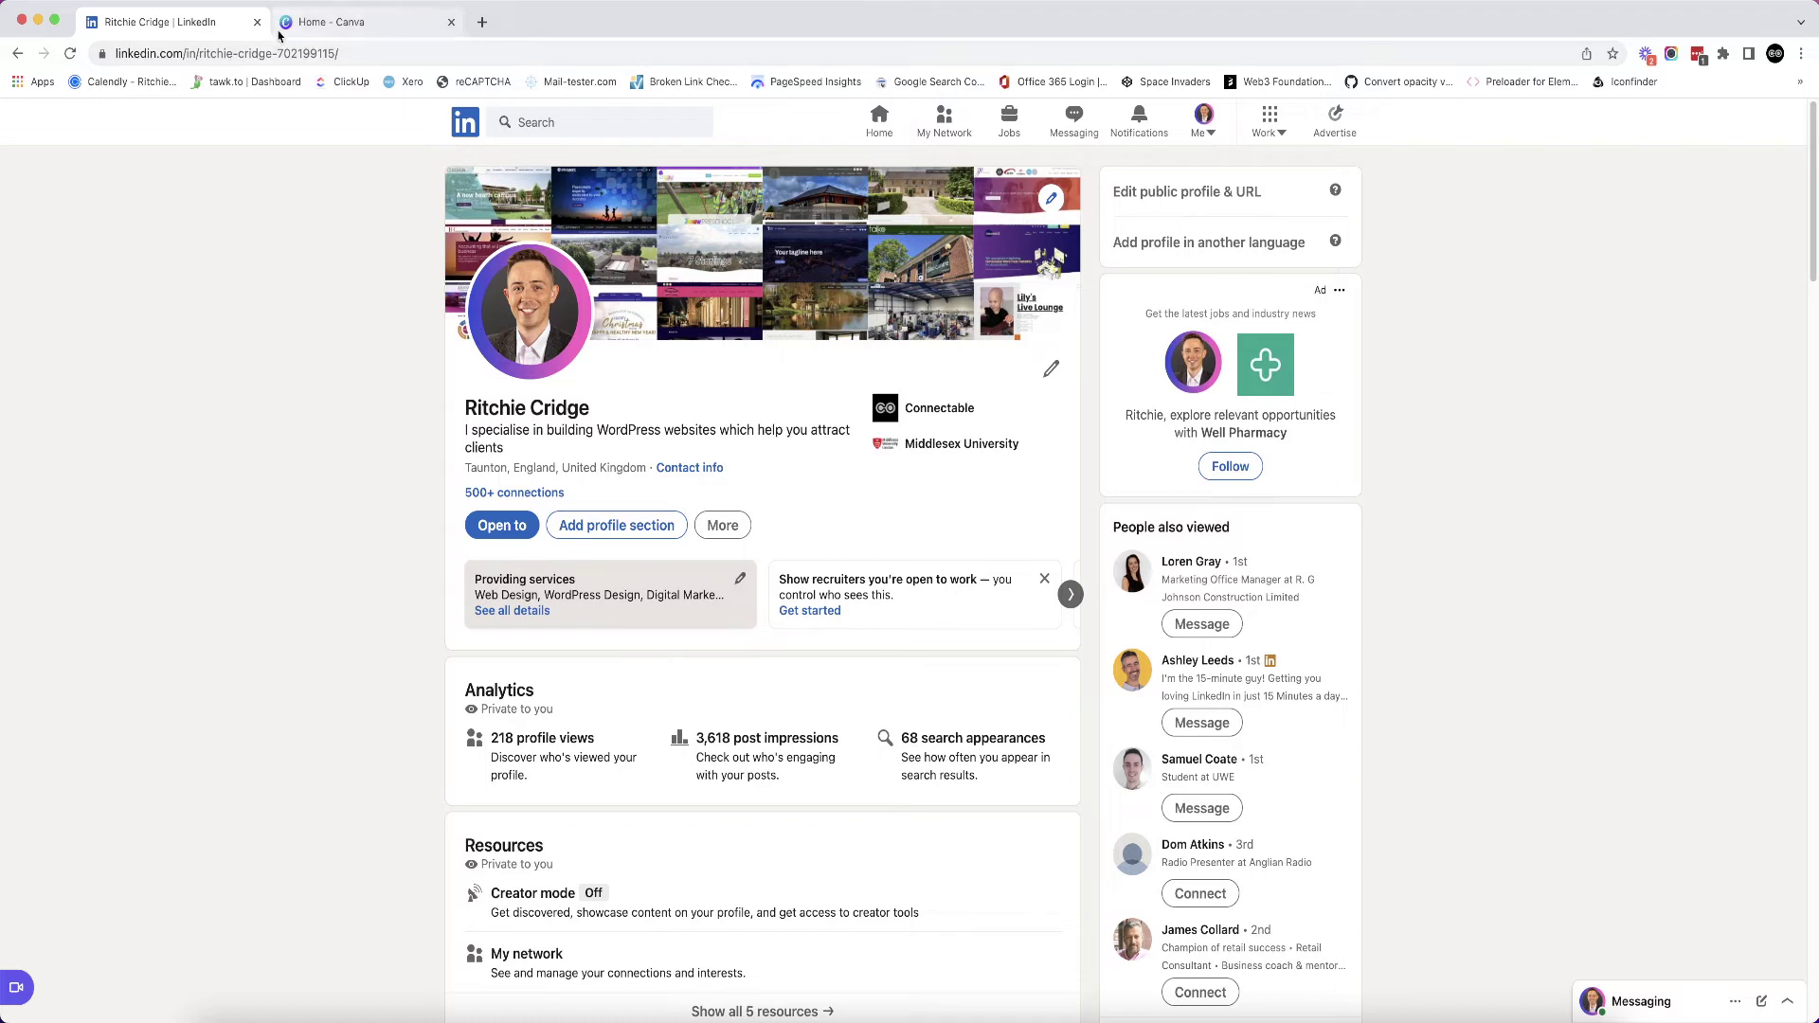
{"action": "left_click", "coordinate": [331, 27]}
{"action": "left_click", "coordinate": [1689, 187]}
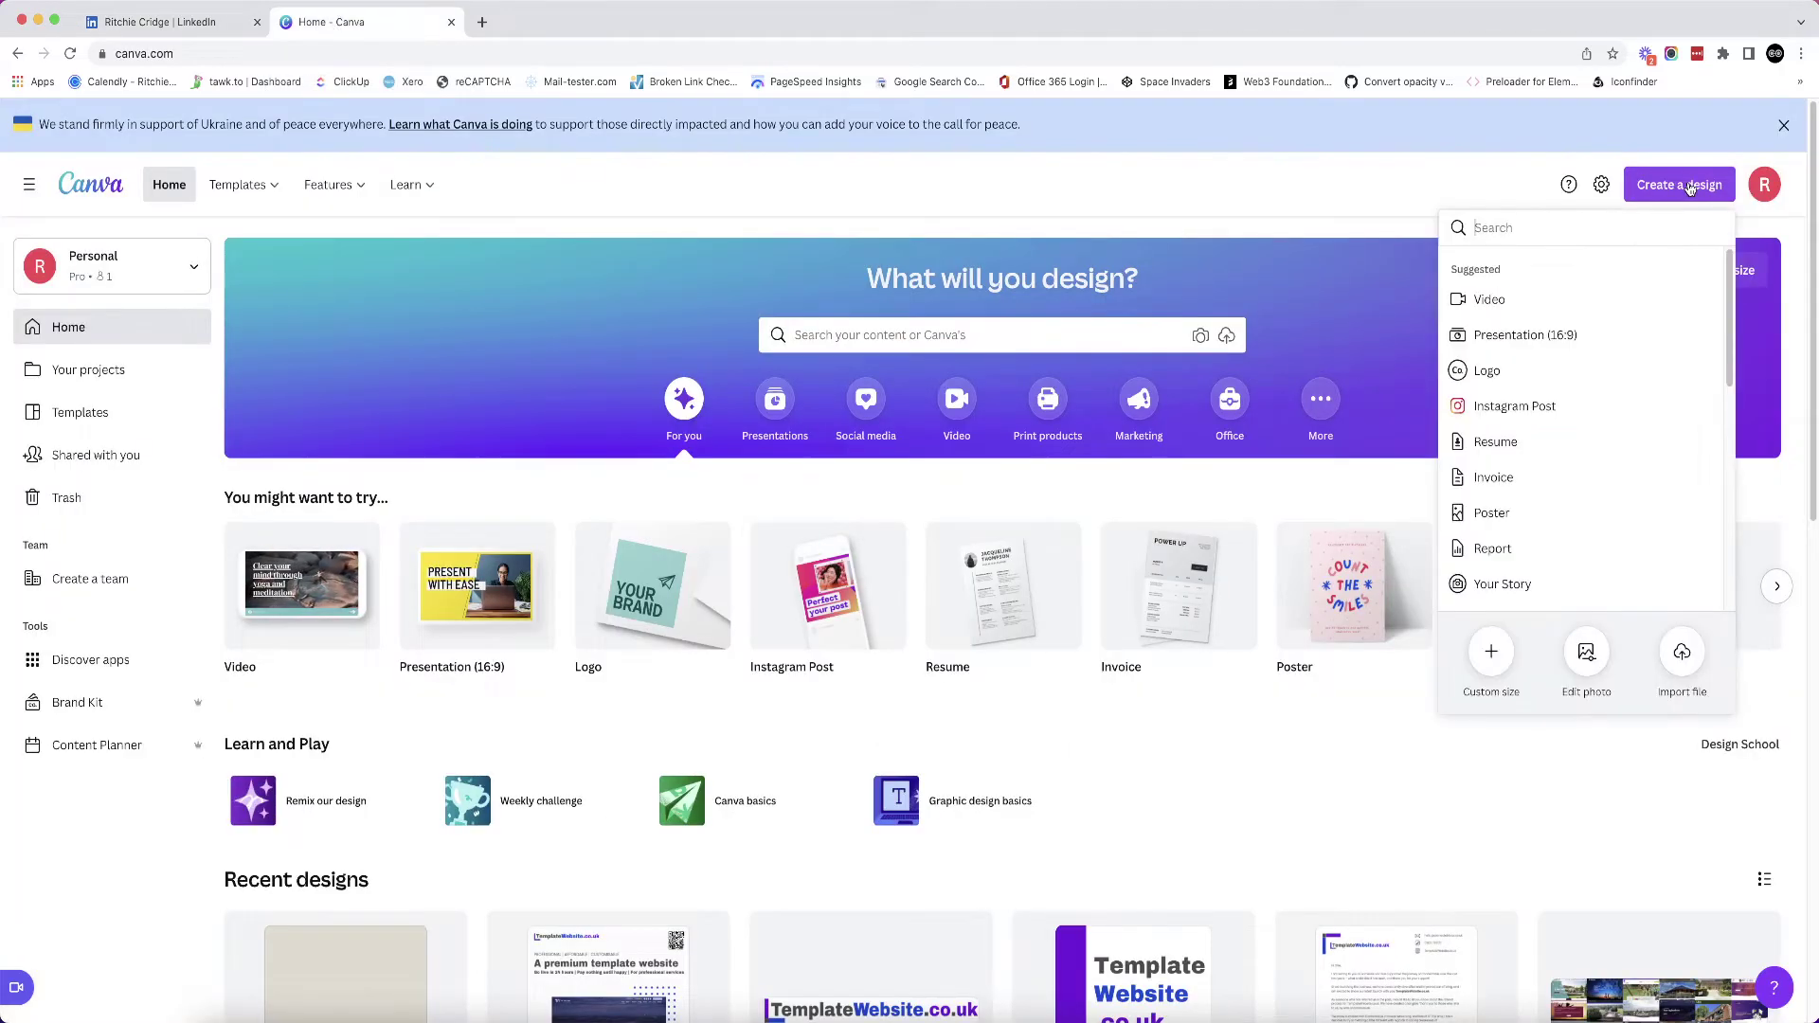
{"action": "left_click", "coordinate": [1576, 654]}
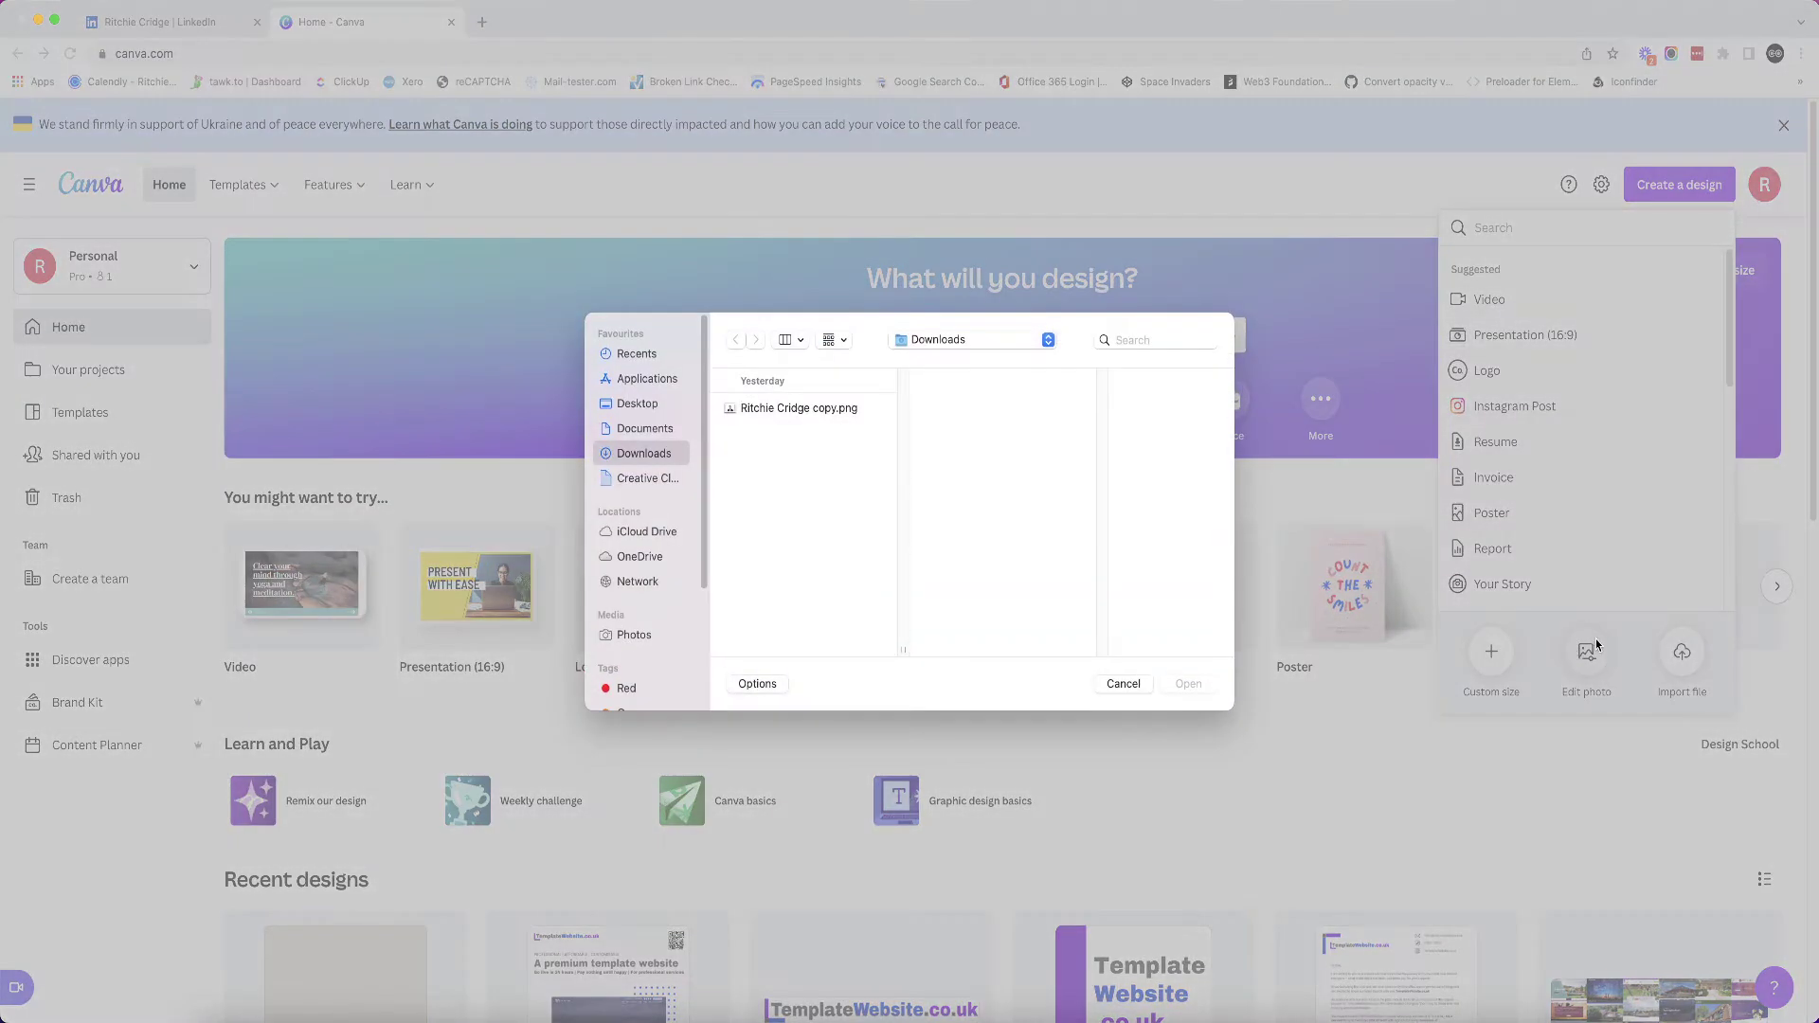
{"action": "left_click", "coordinate": [808, 410]}
{"action": "key", "text": "Return"}
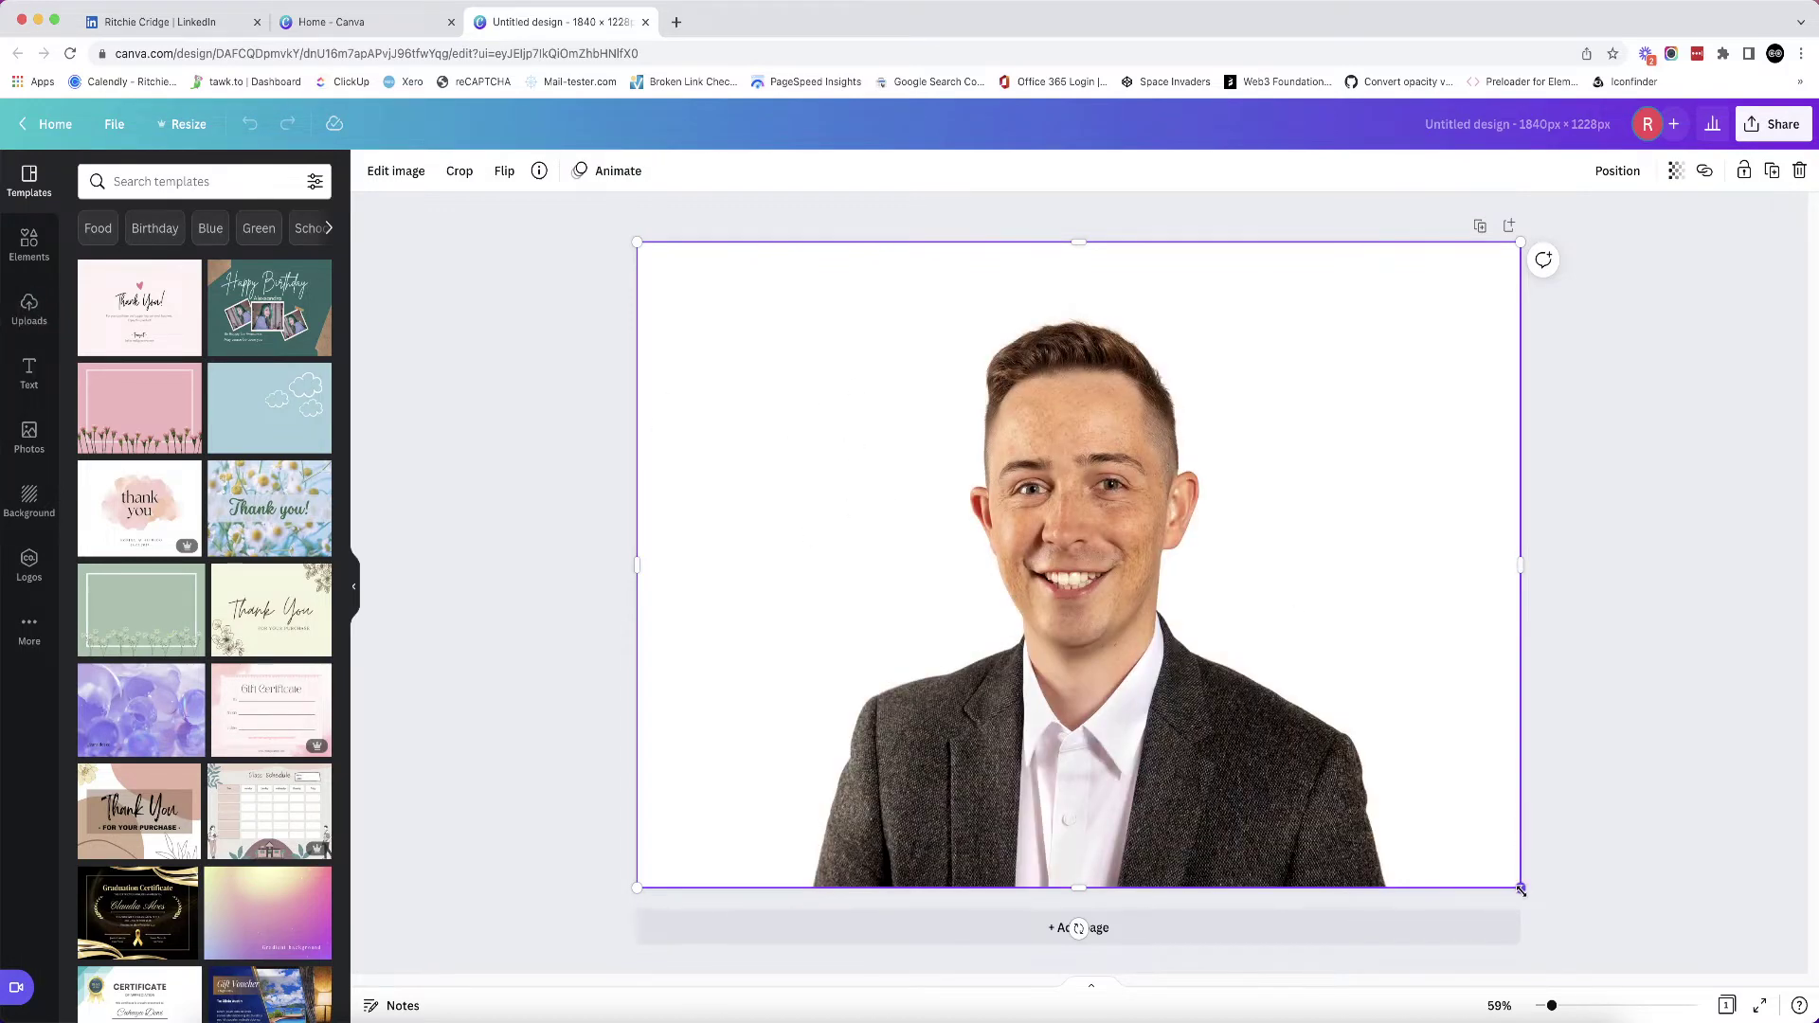
- Scale the headshot down and centre it on the page with white space around it
{"action": "left_click_drag", "start_coordinate": [1521, 888], "coordinate": [1370, 764]}
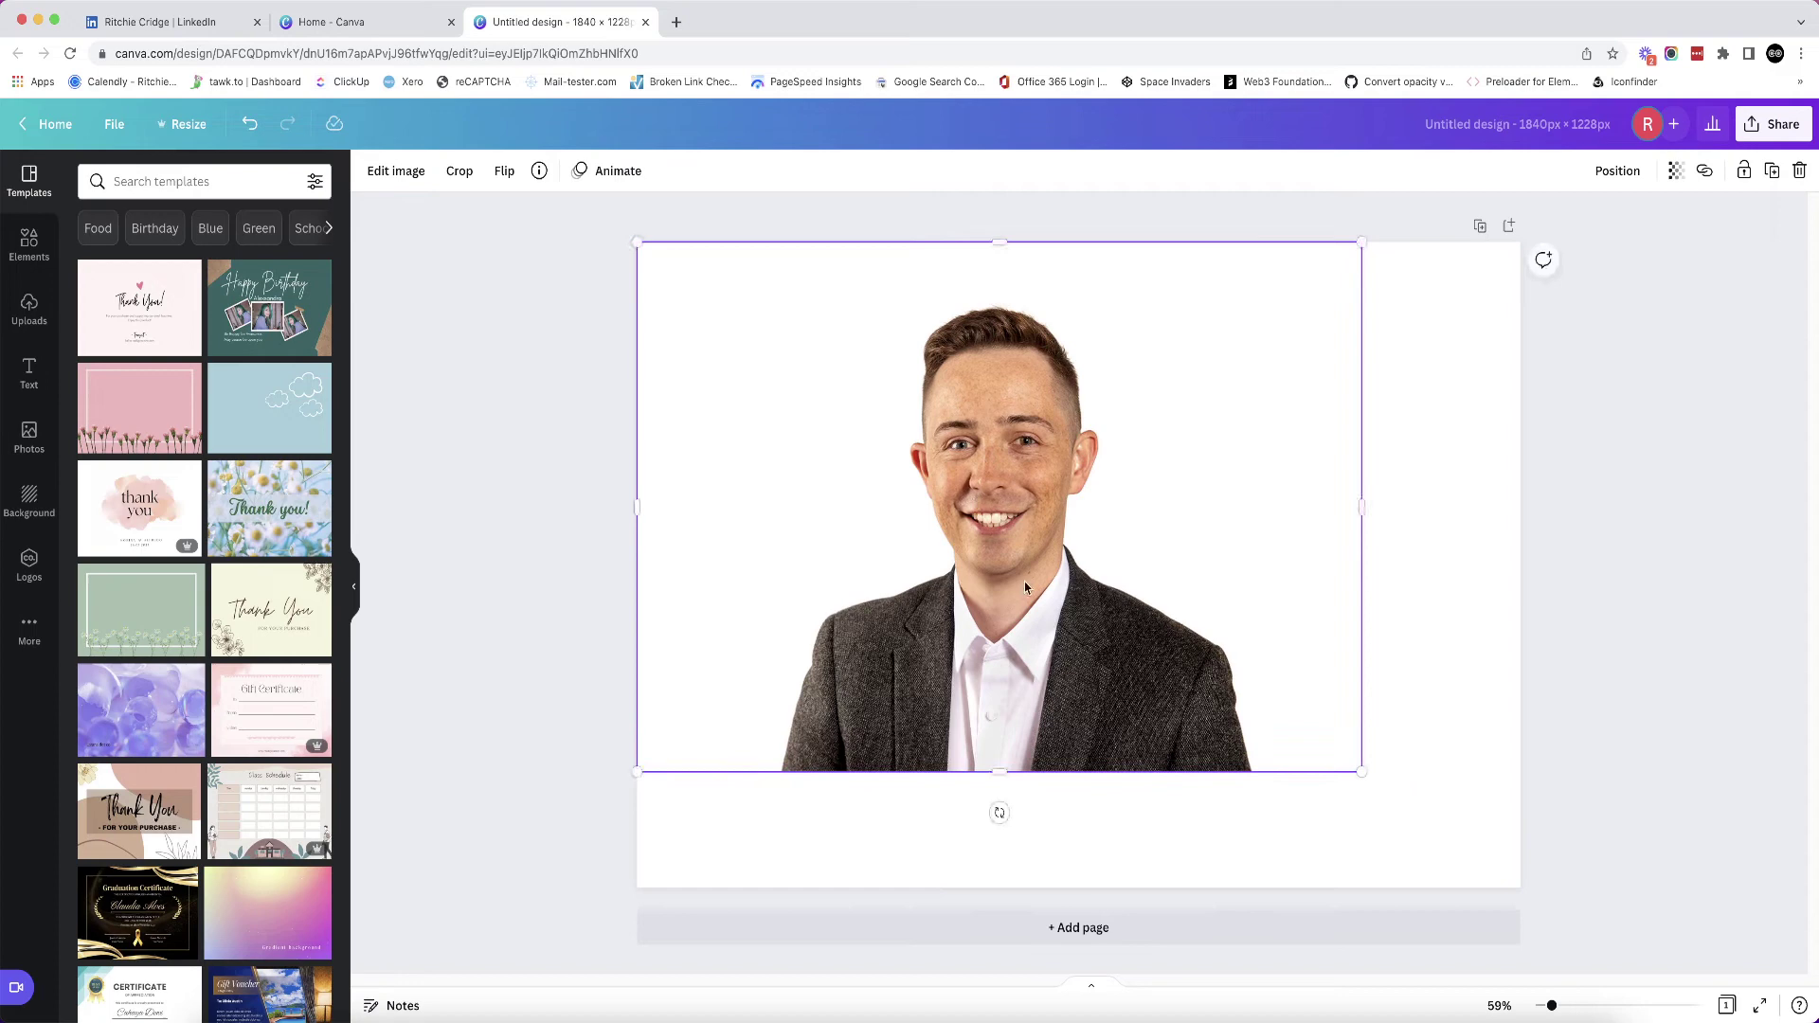
{"action": "left_click_drag", "start_coordinate": [1028, 585], "coordinate": [1104, 643]}
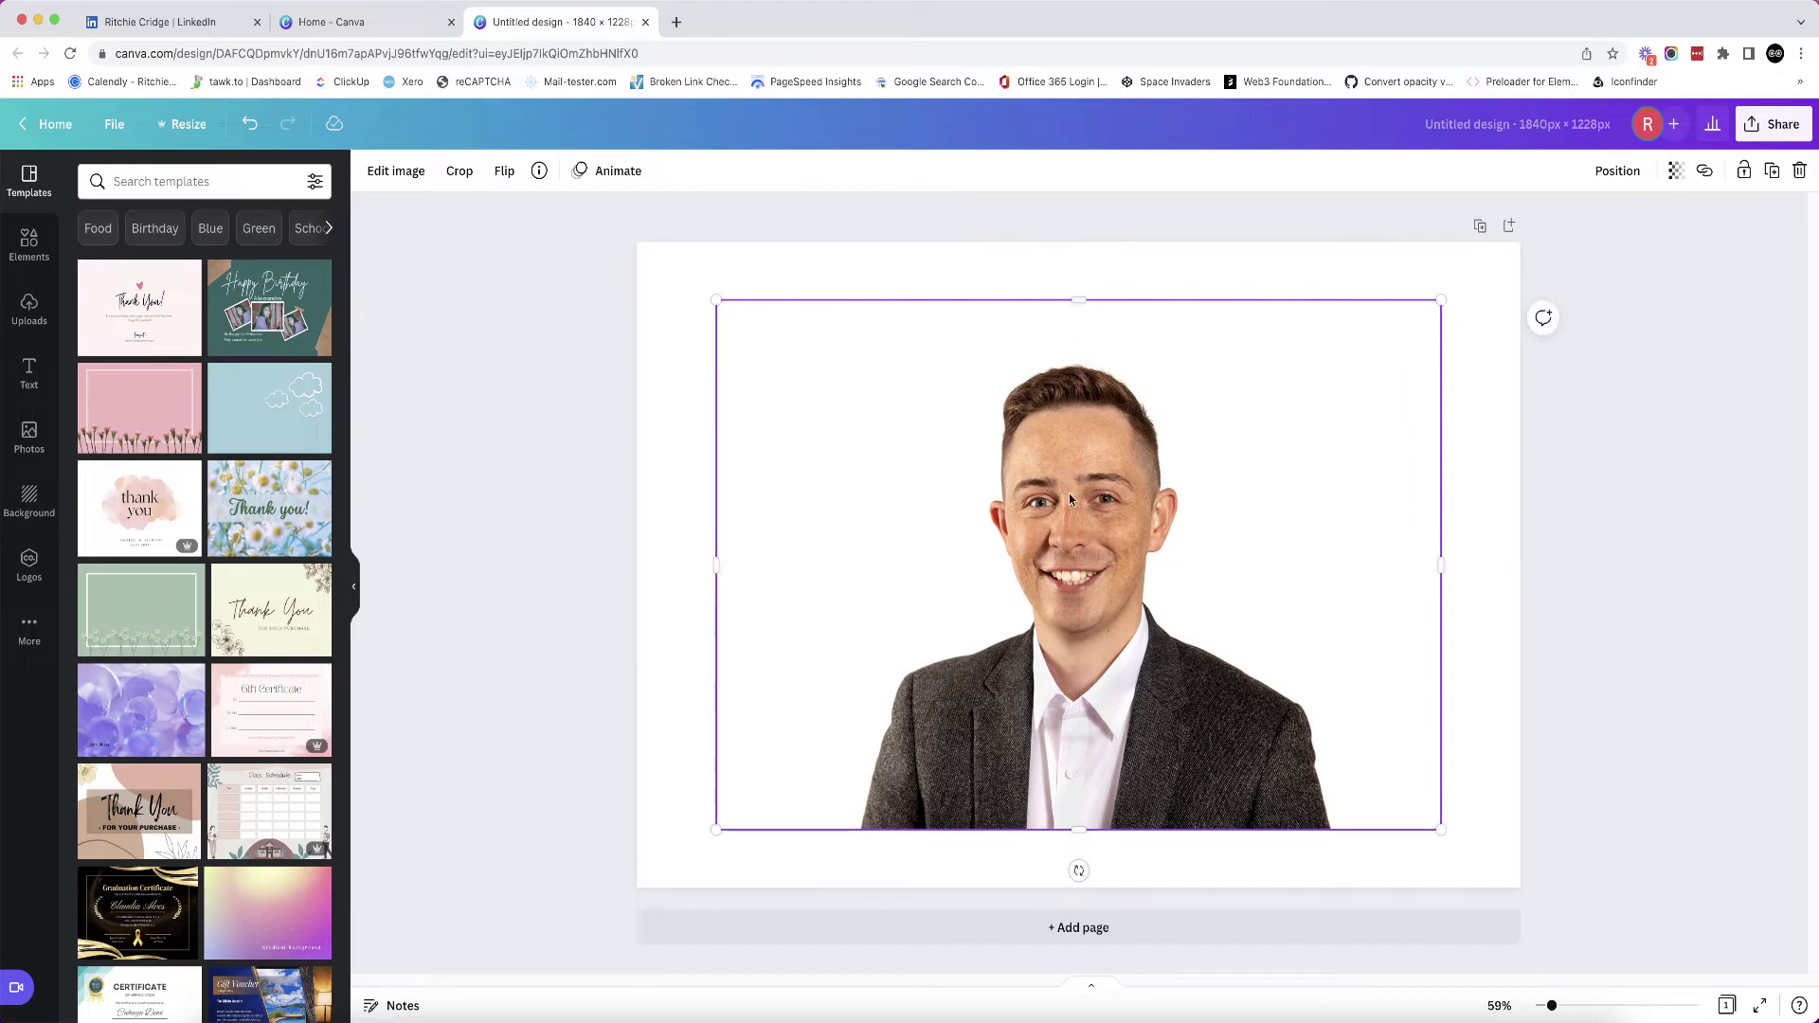
- Apply BG Remover to the headshot so only the cut-out person remains
{"action": "left_click", "coordinate": [394, 176]}
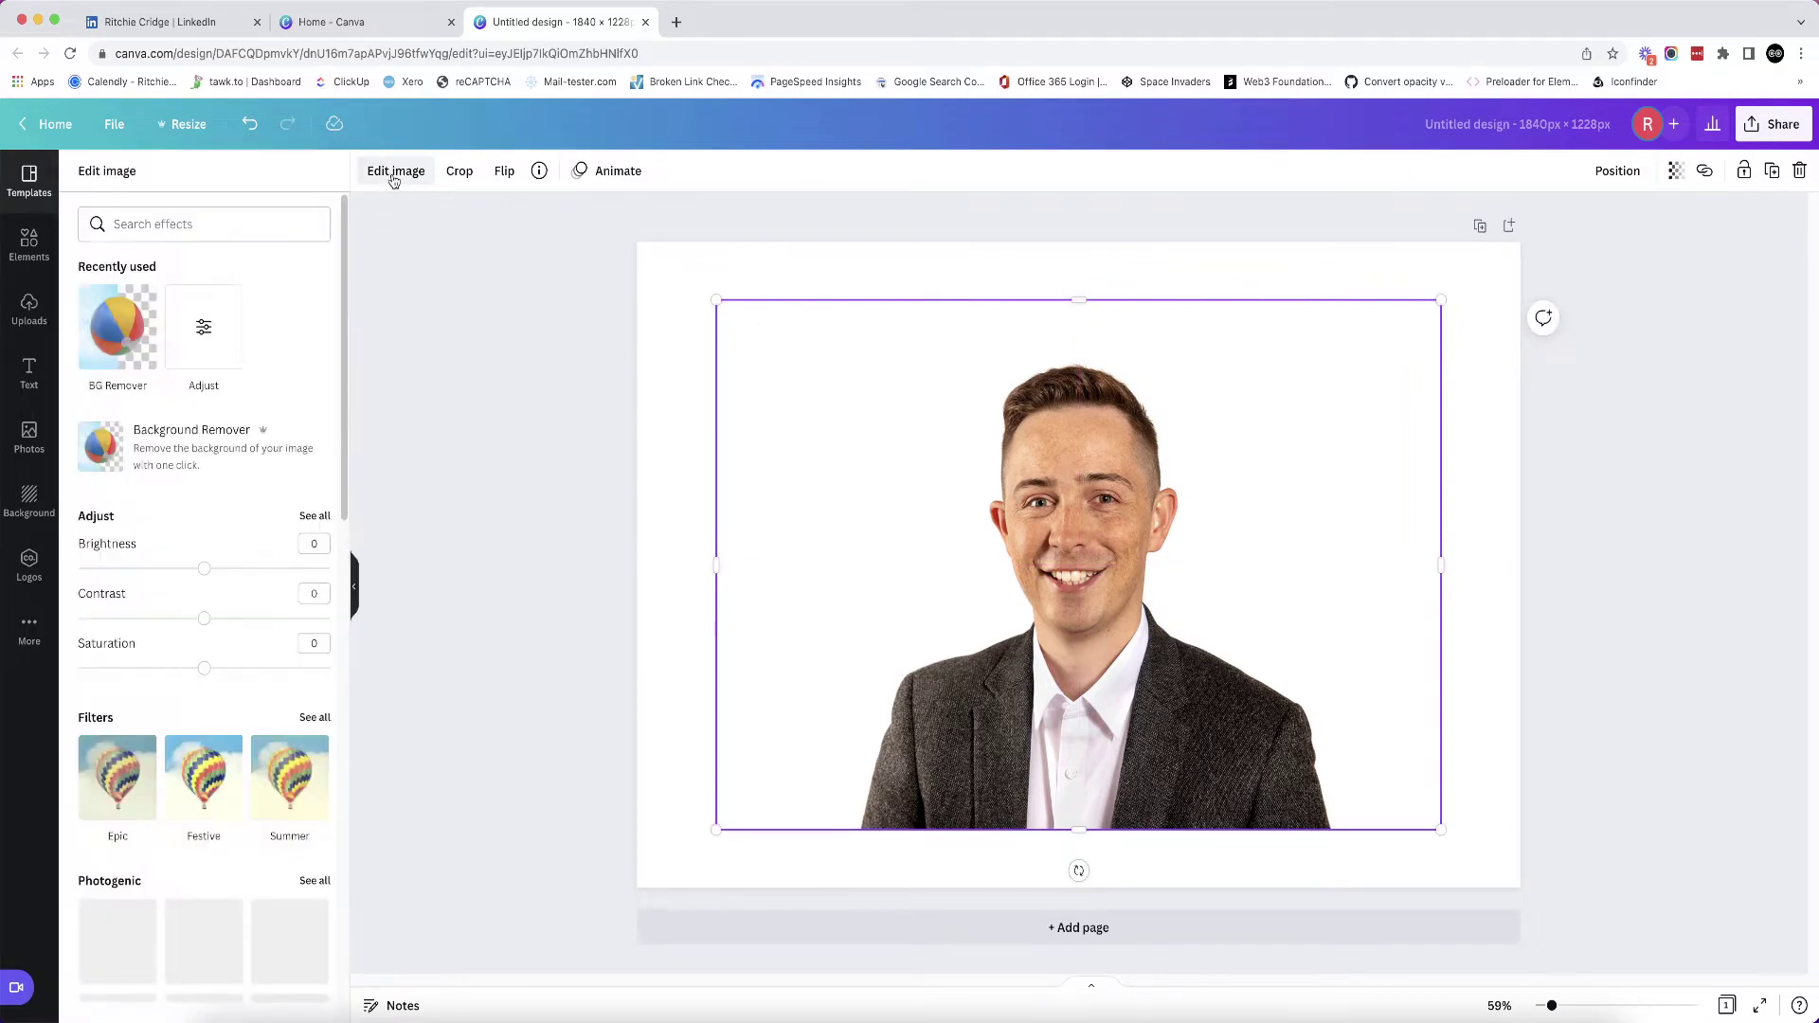
{"action": "left_click", "coordinate": [122, 300]}
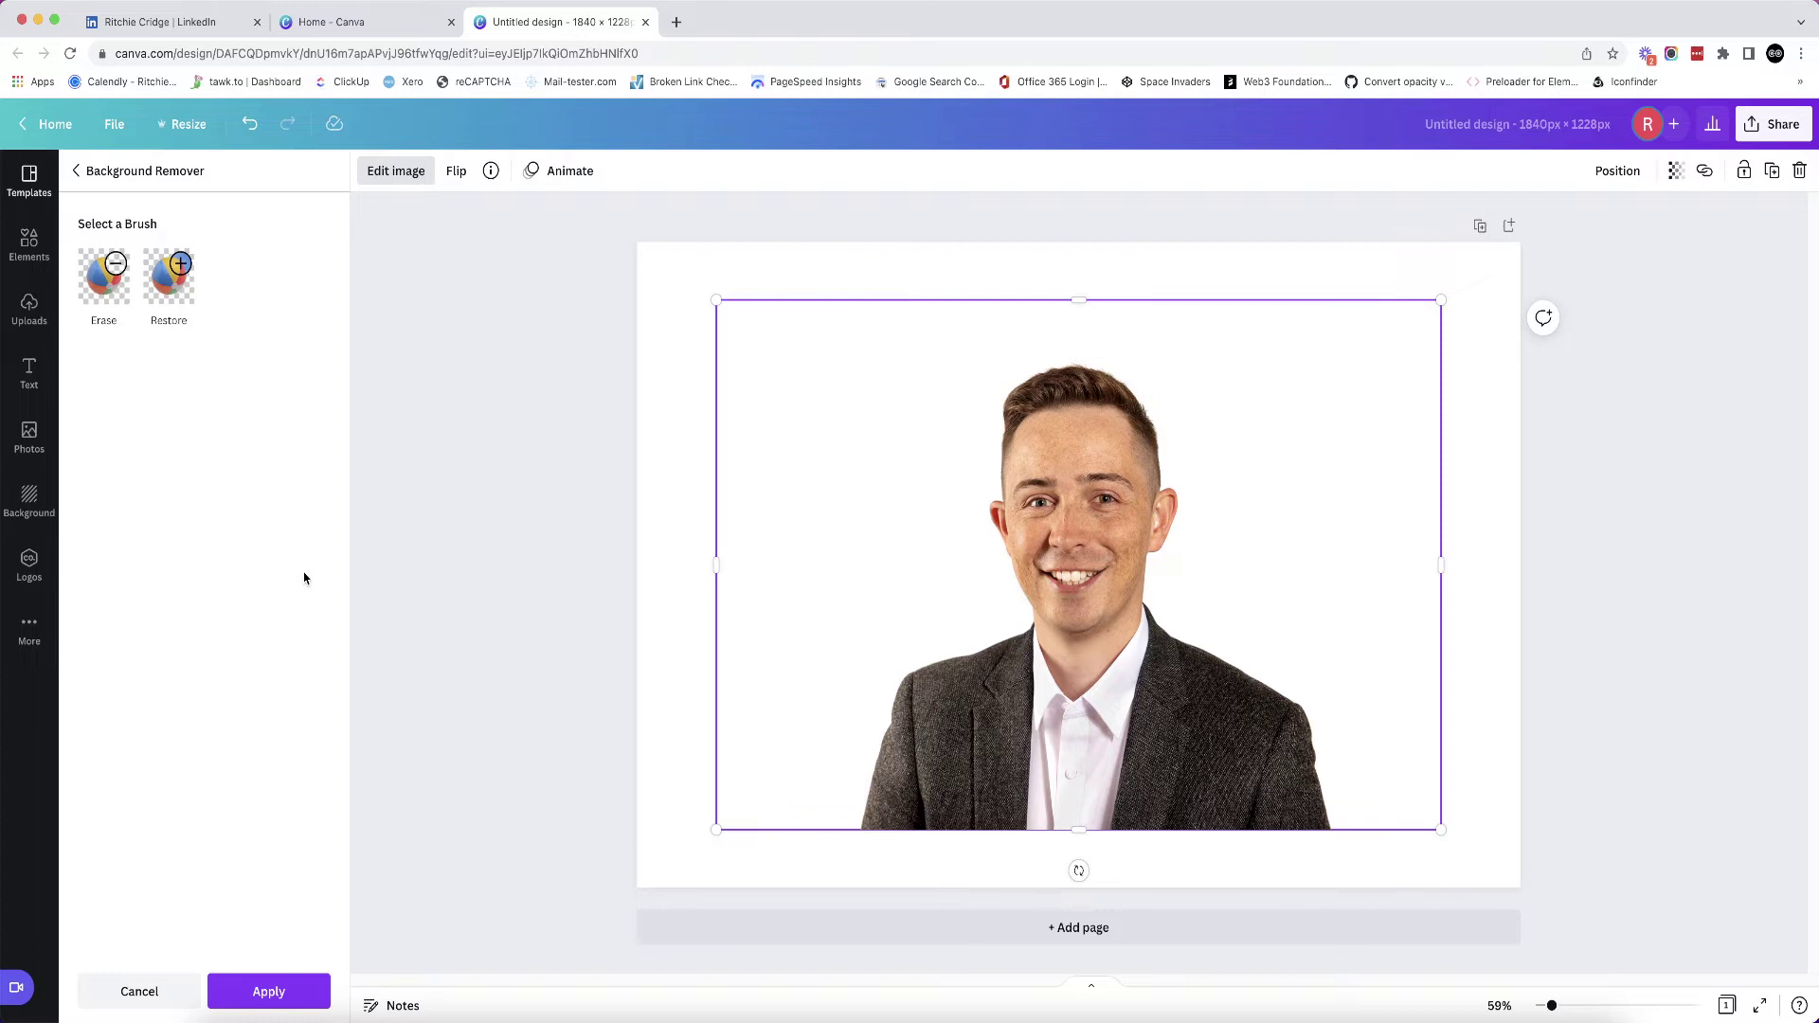
{"action": "left_click", "coordinate": [294, 997]}
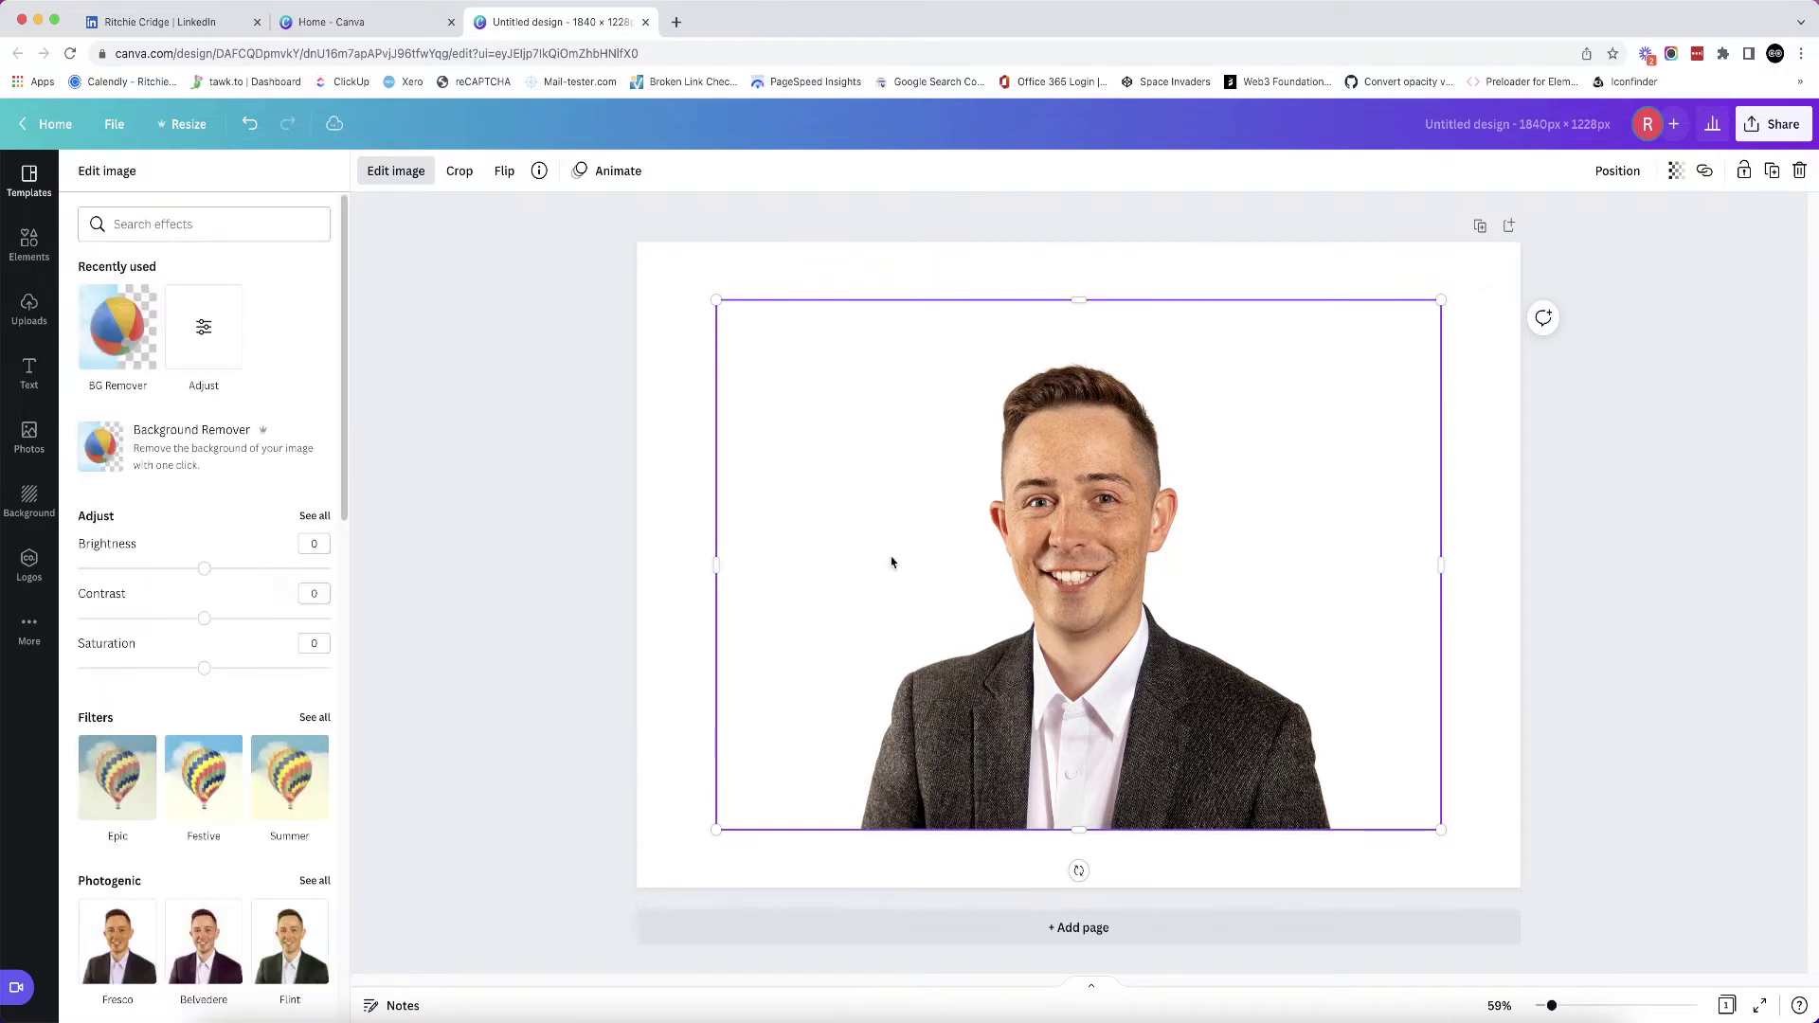
{"action": "left_click", "coordinate": [727, 353]}
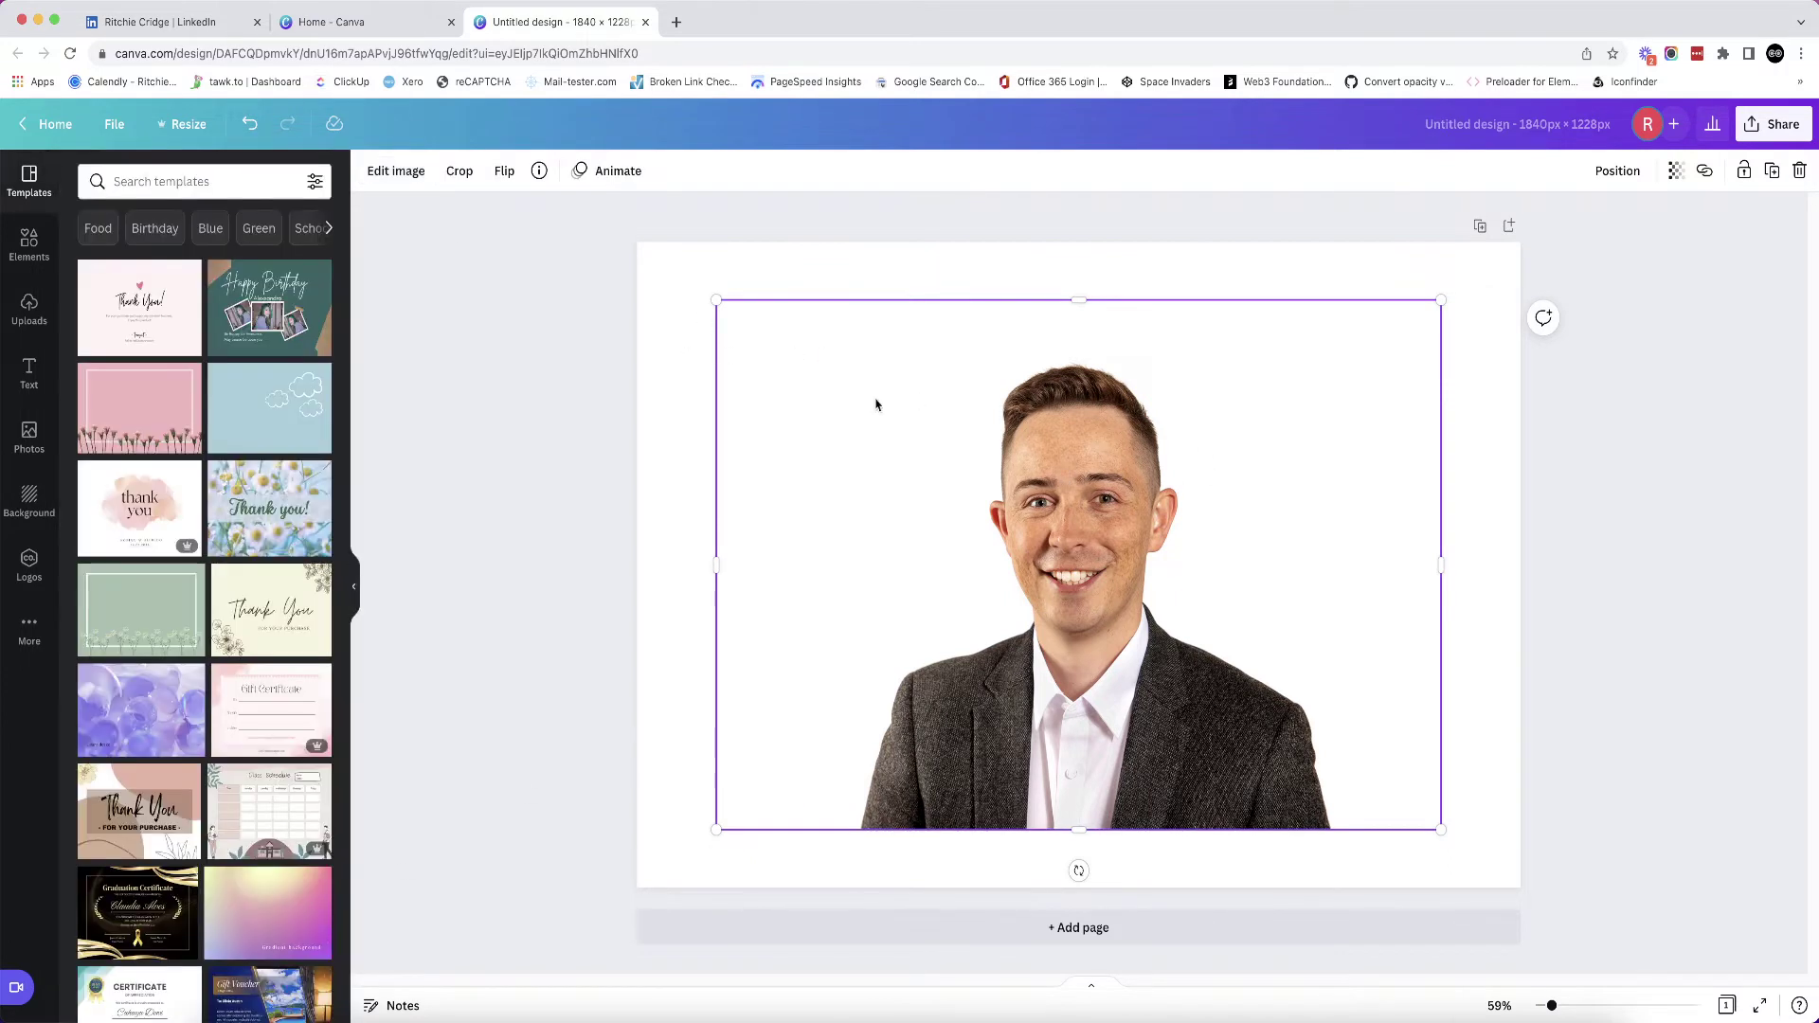
- Add the pink-to-yellow gradient arc, rotate it upright, enlarge it and centre it over the head
{"action": "left_click", "coordinate": [23, 244]}
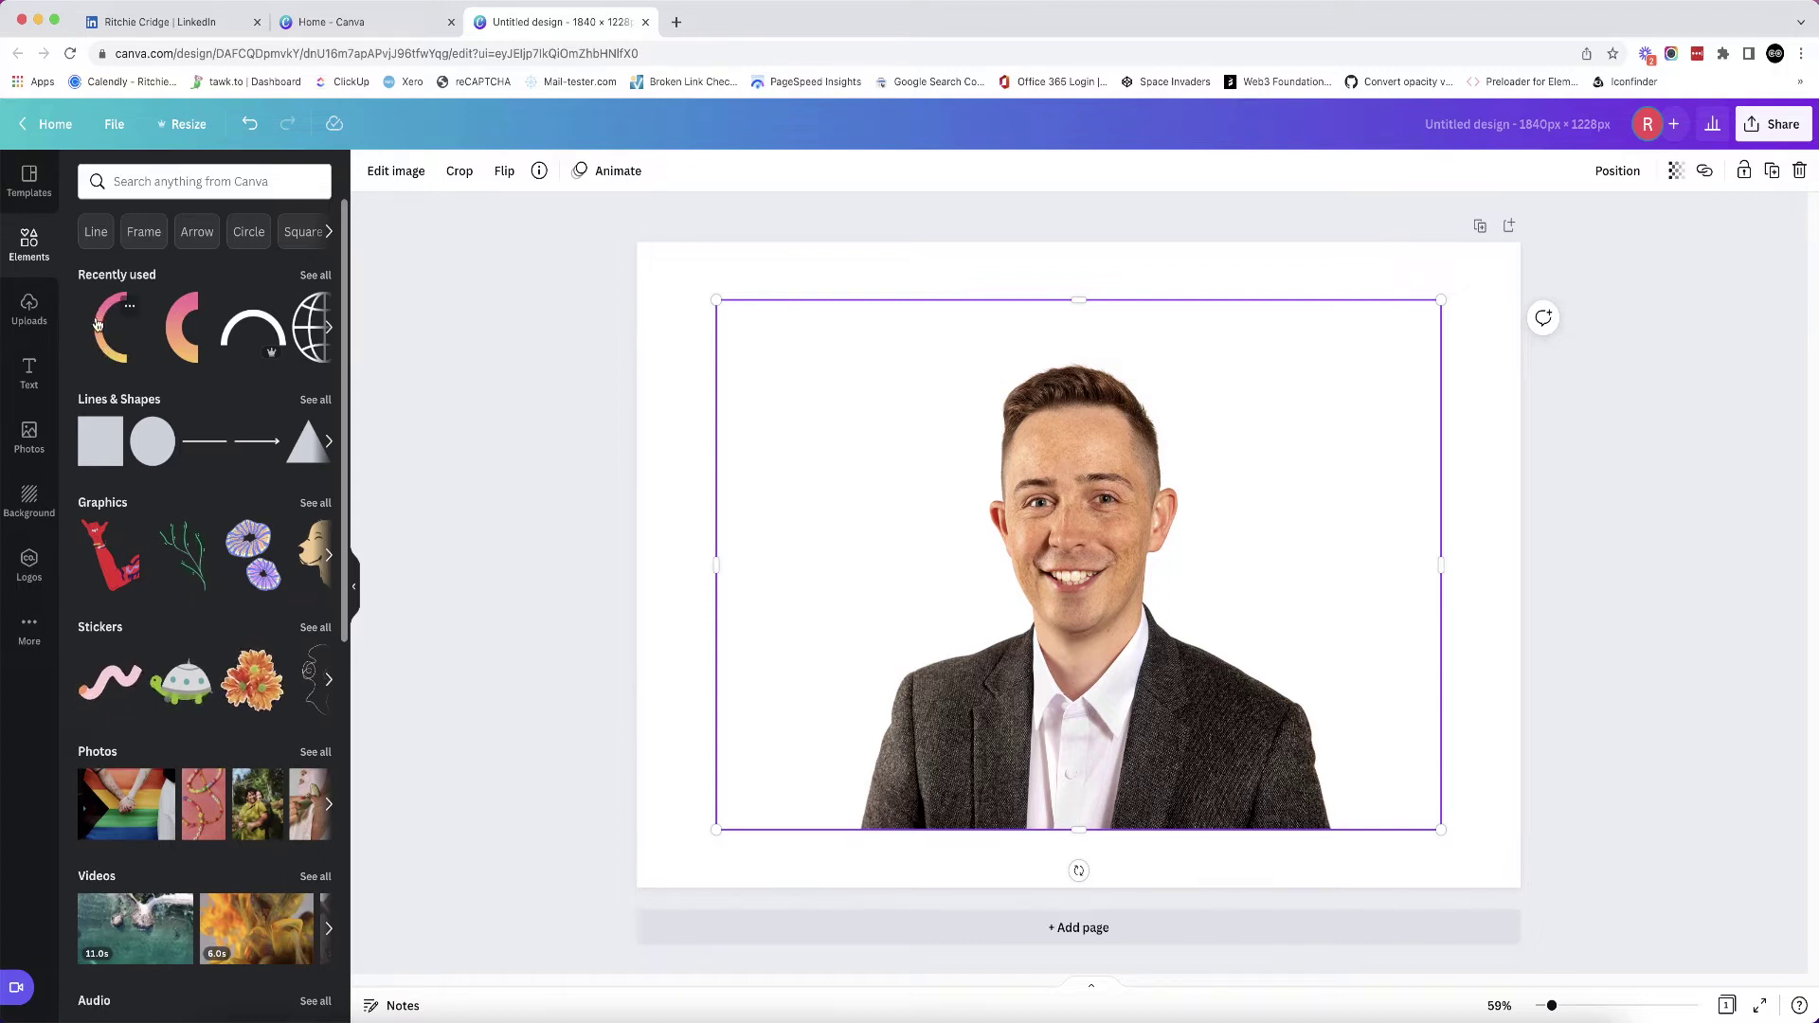
{"action": "left_click", "coordinate": [98, 329]}
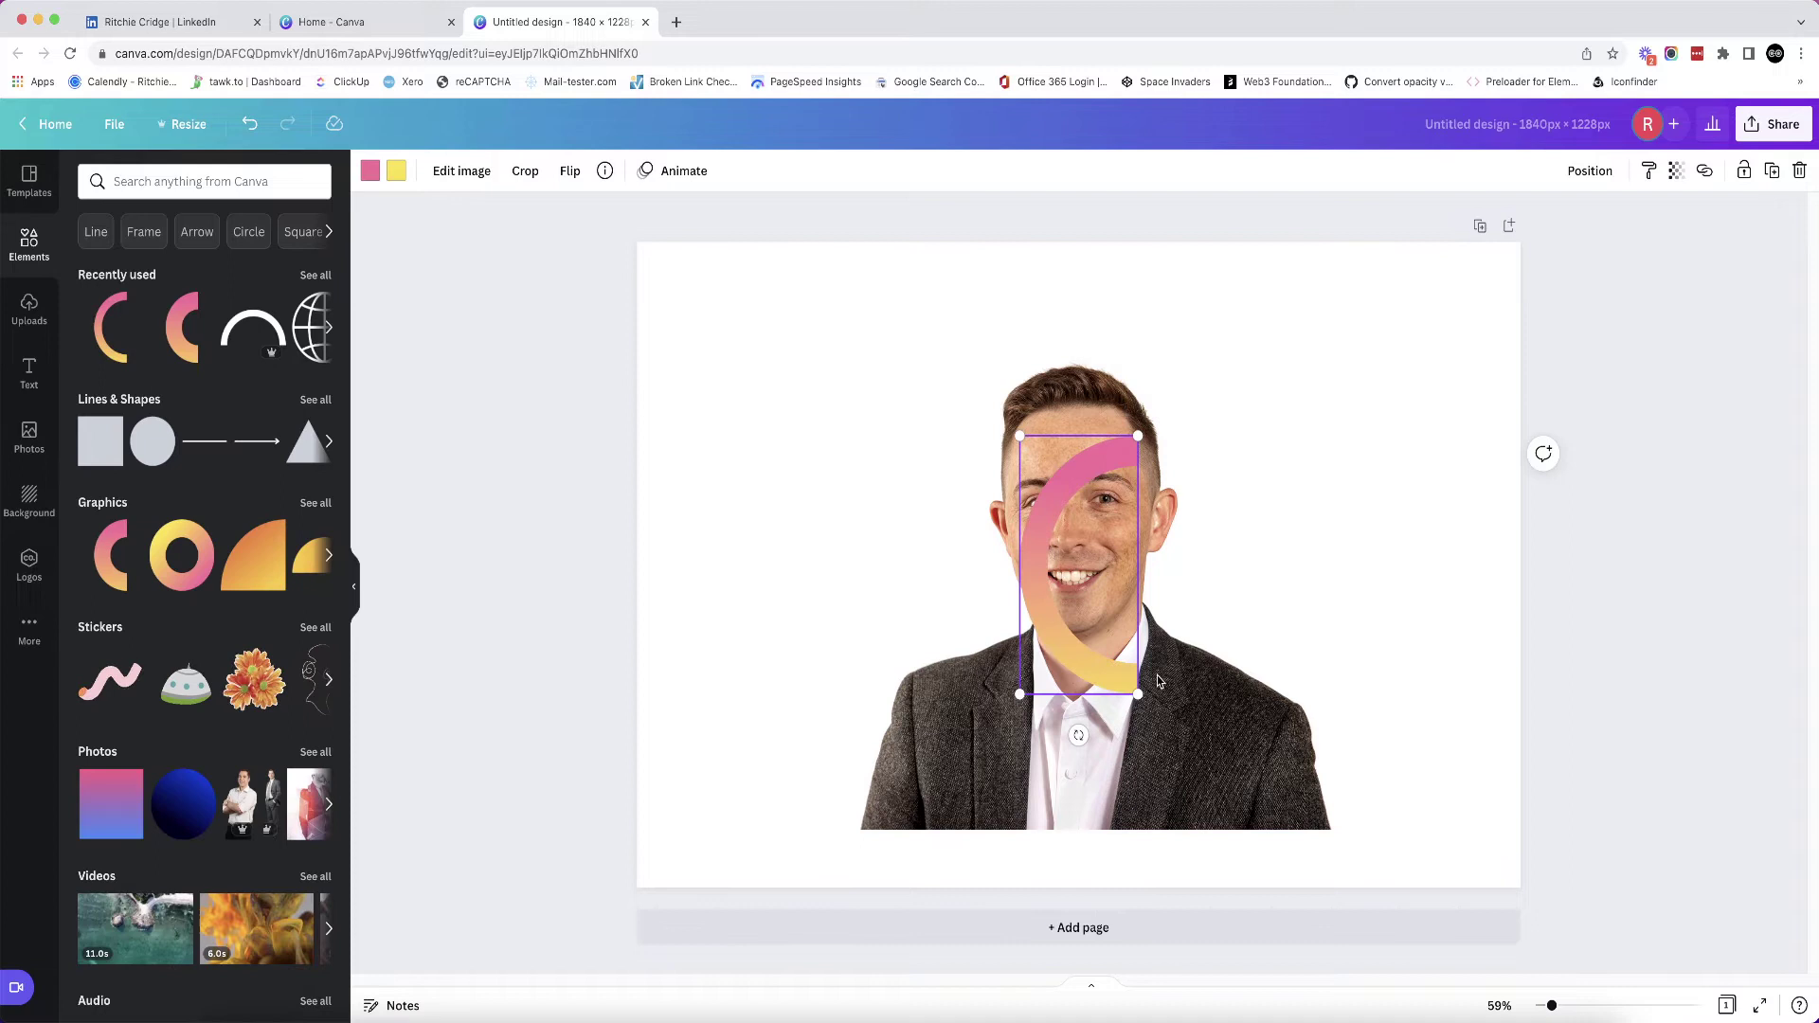
{"action": "left_click_drag", "start_coordinate": [1035, 586], "coordinate": [836, 465]}
{"action": "left_click_drag", "start_coordinate": [880, 616], "coordinate": [723, 446]}
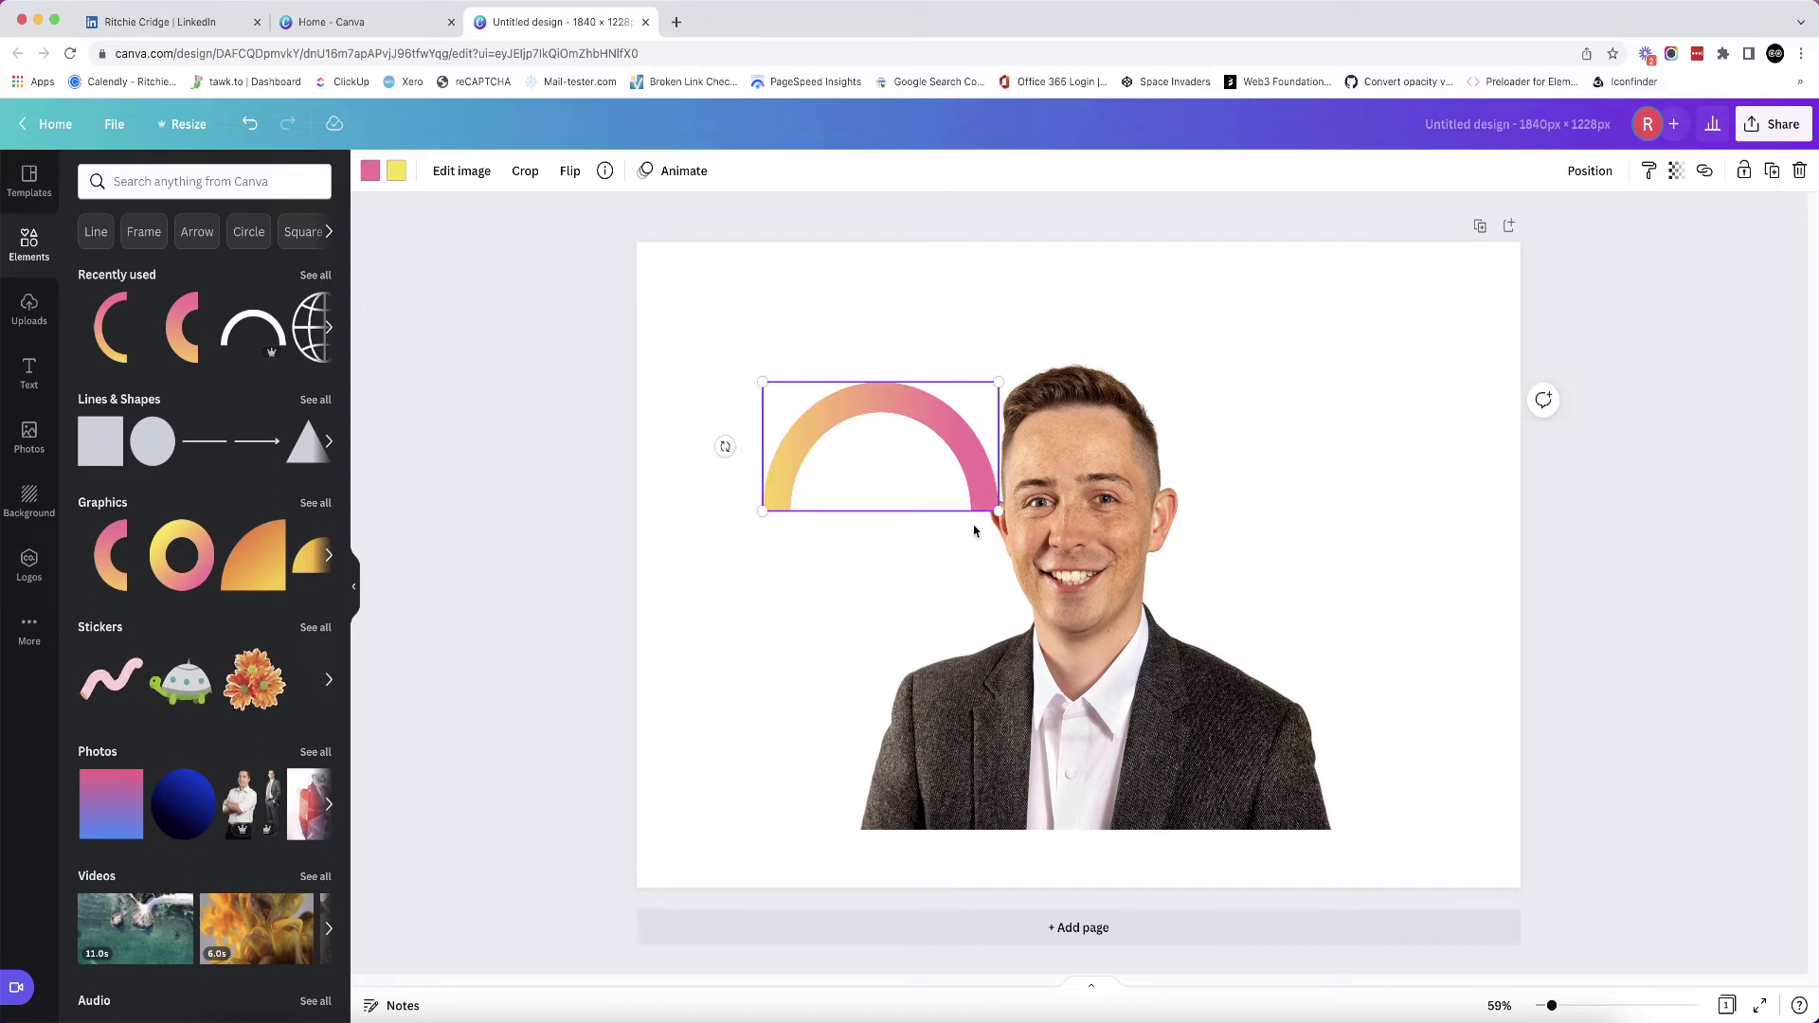
{"action": "left_click_drag", "start_coordinate": [999, 515], "coordinate": [1088, 556]}
{"action": "left_click_drag", "start_coordinate": [1013, 450], "coordinate": [1167, 421]}
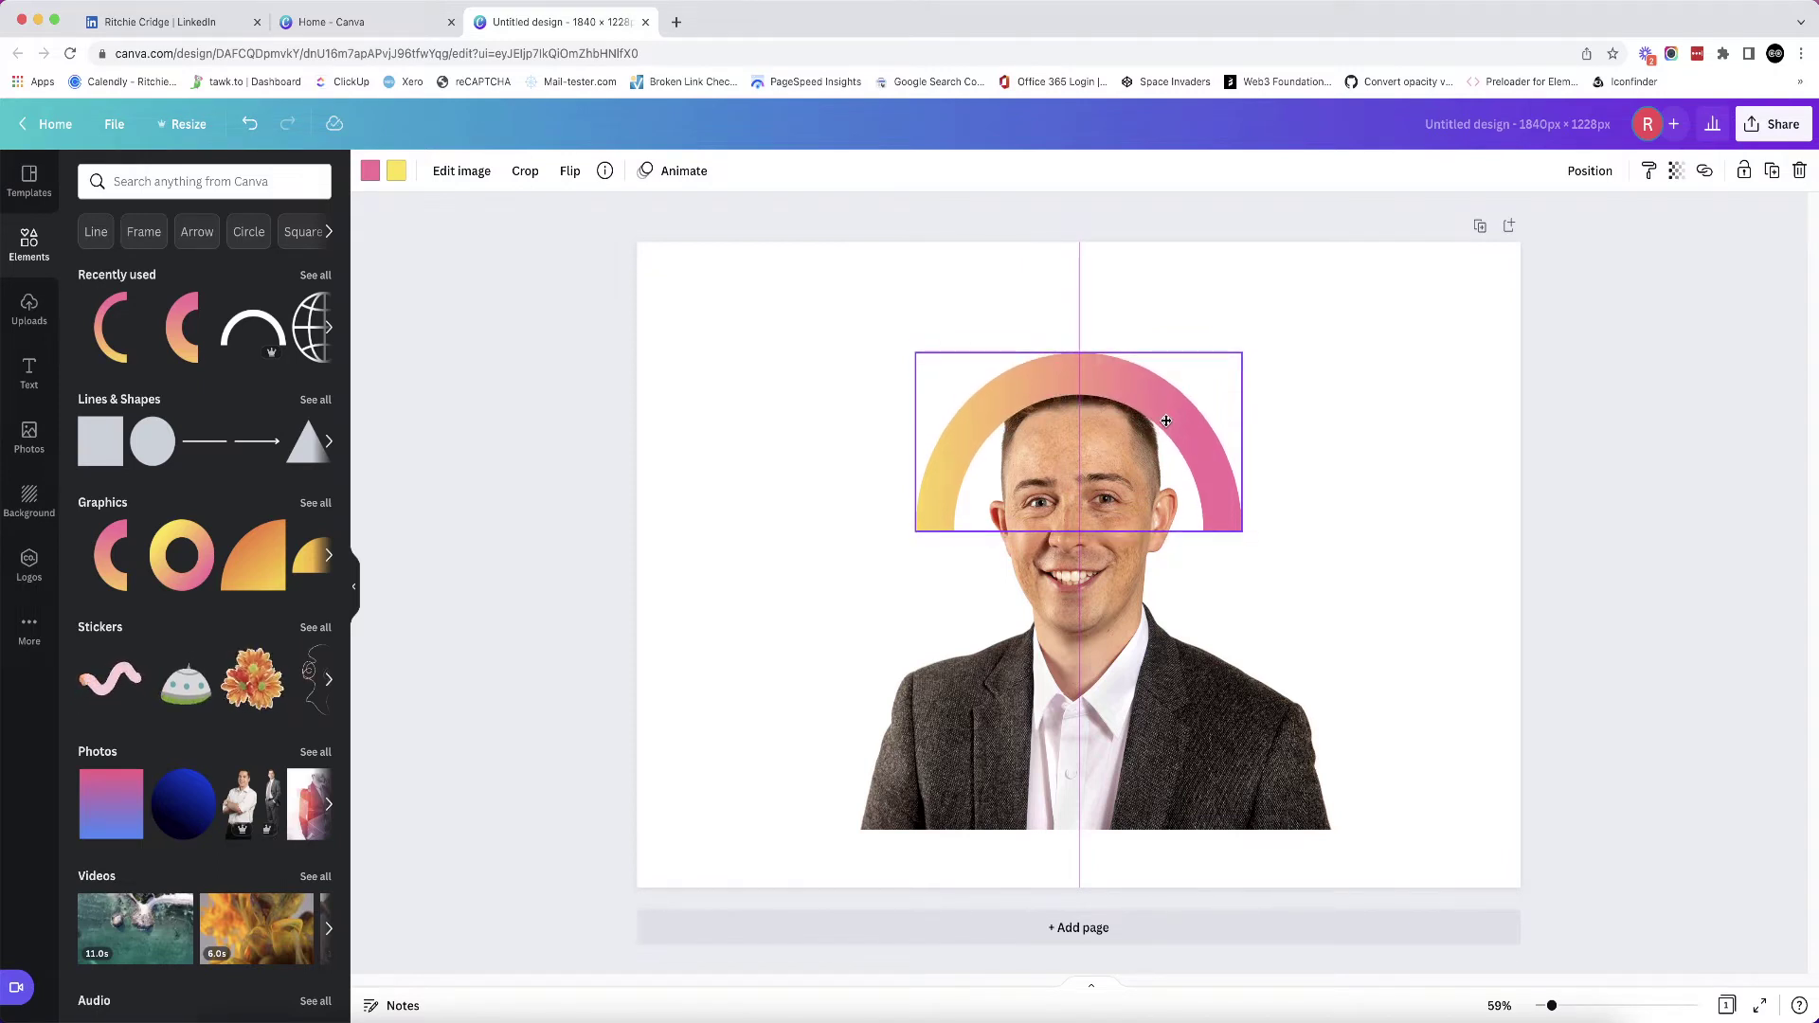
{"action": "left_click_drag", "start_coordinate": [1166, 420], "coordinate": [1167, 421]}
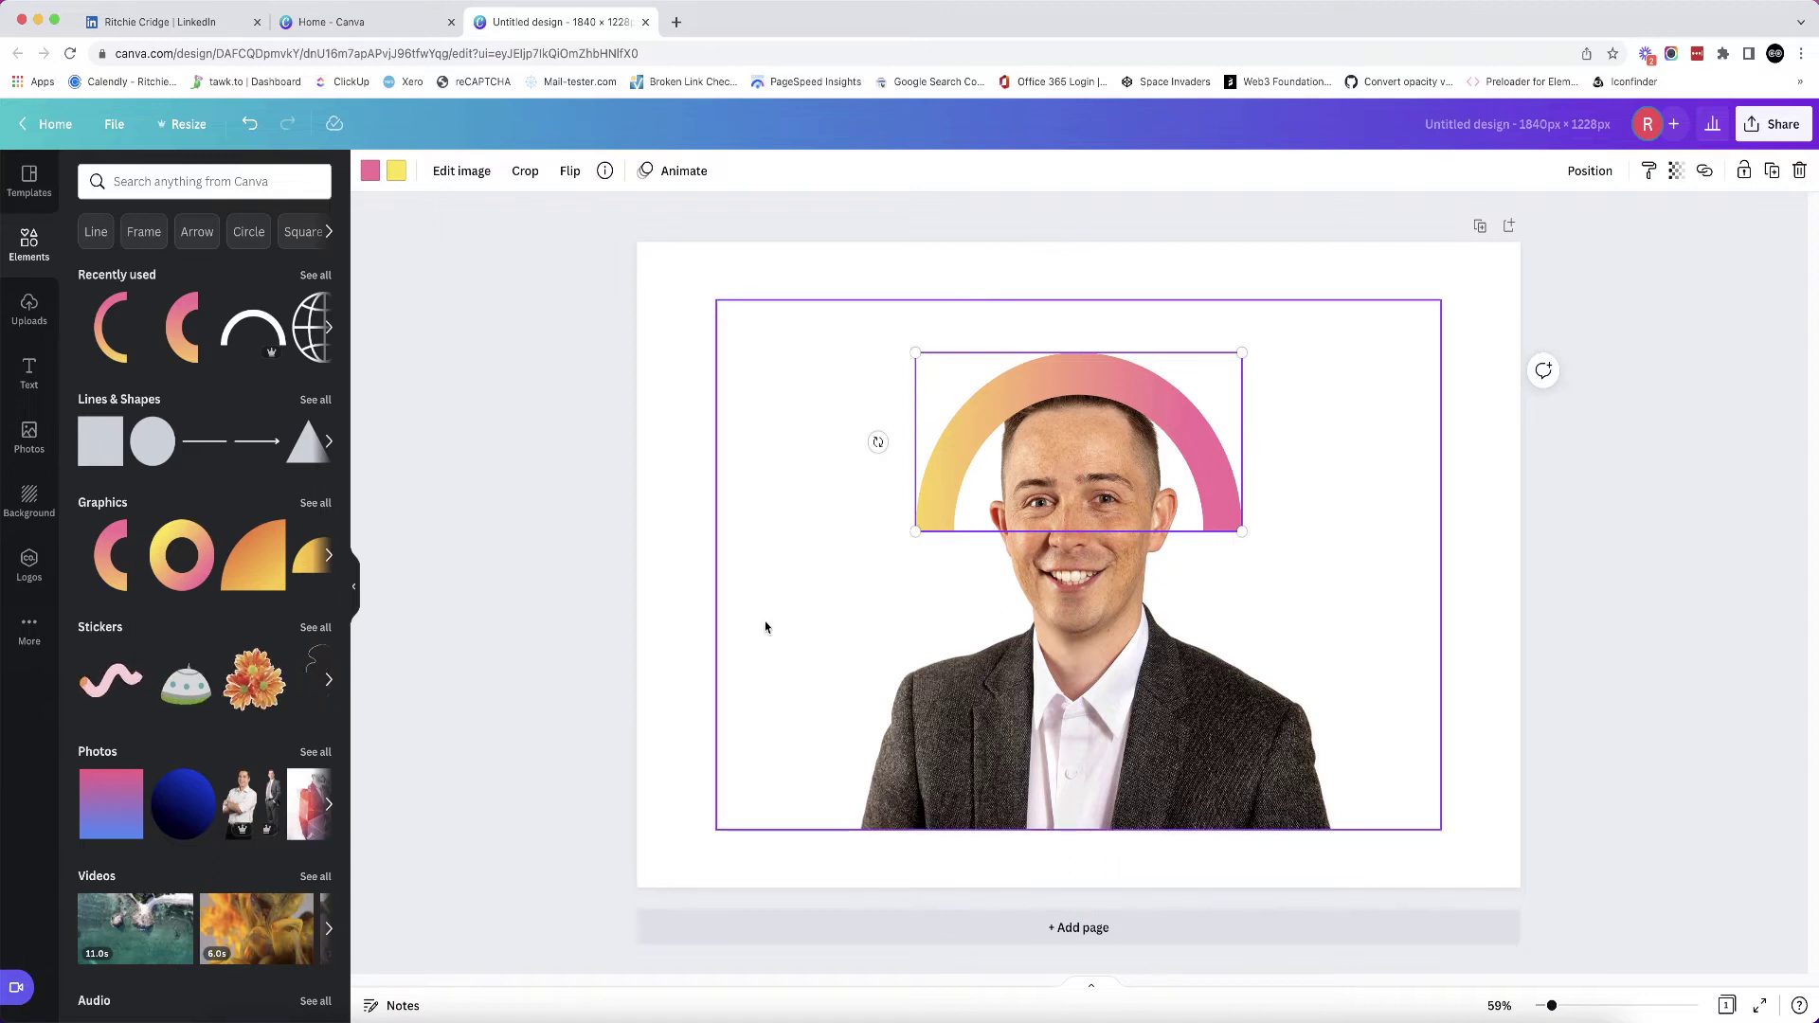
- Recolour the arc's ends to blue and pink so the gradient runs pink to blue
{"action": "left_click", "coordinate": [370, 171]}
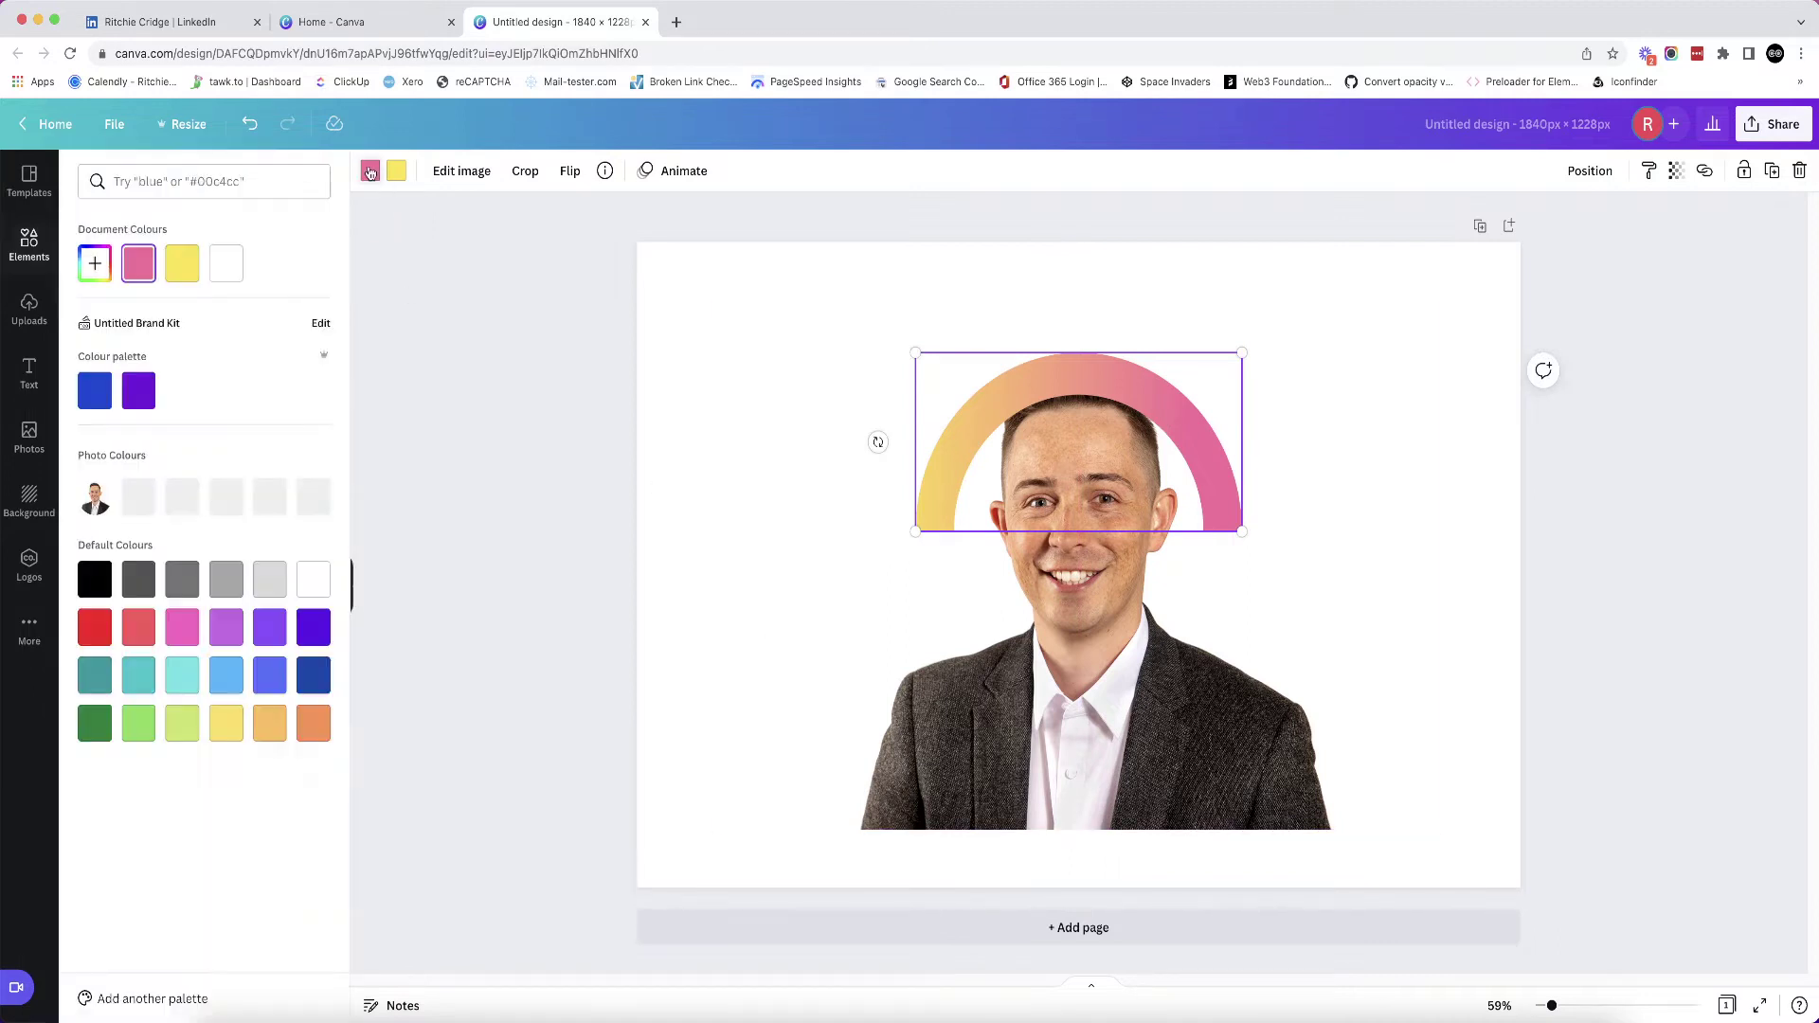
{"action": "left_click", "coordinate": [102, 383]}
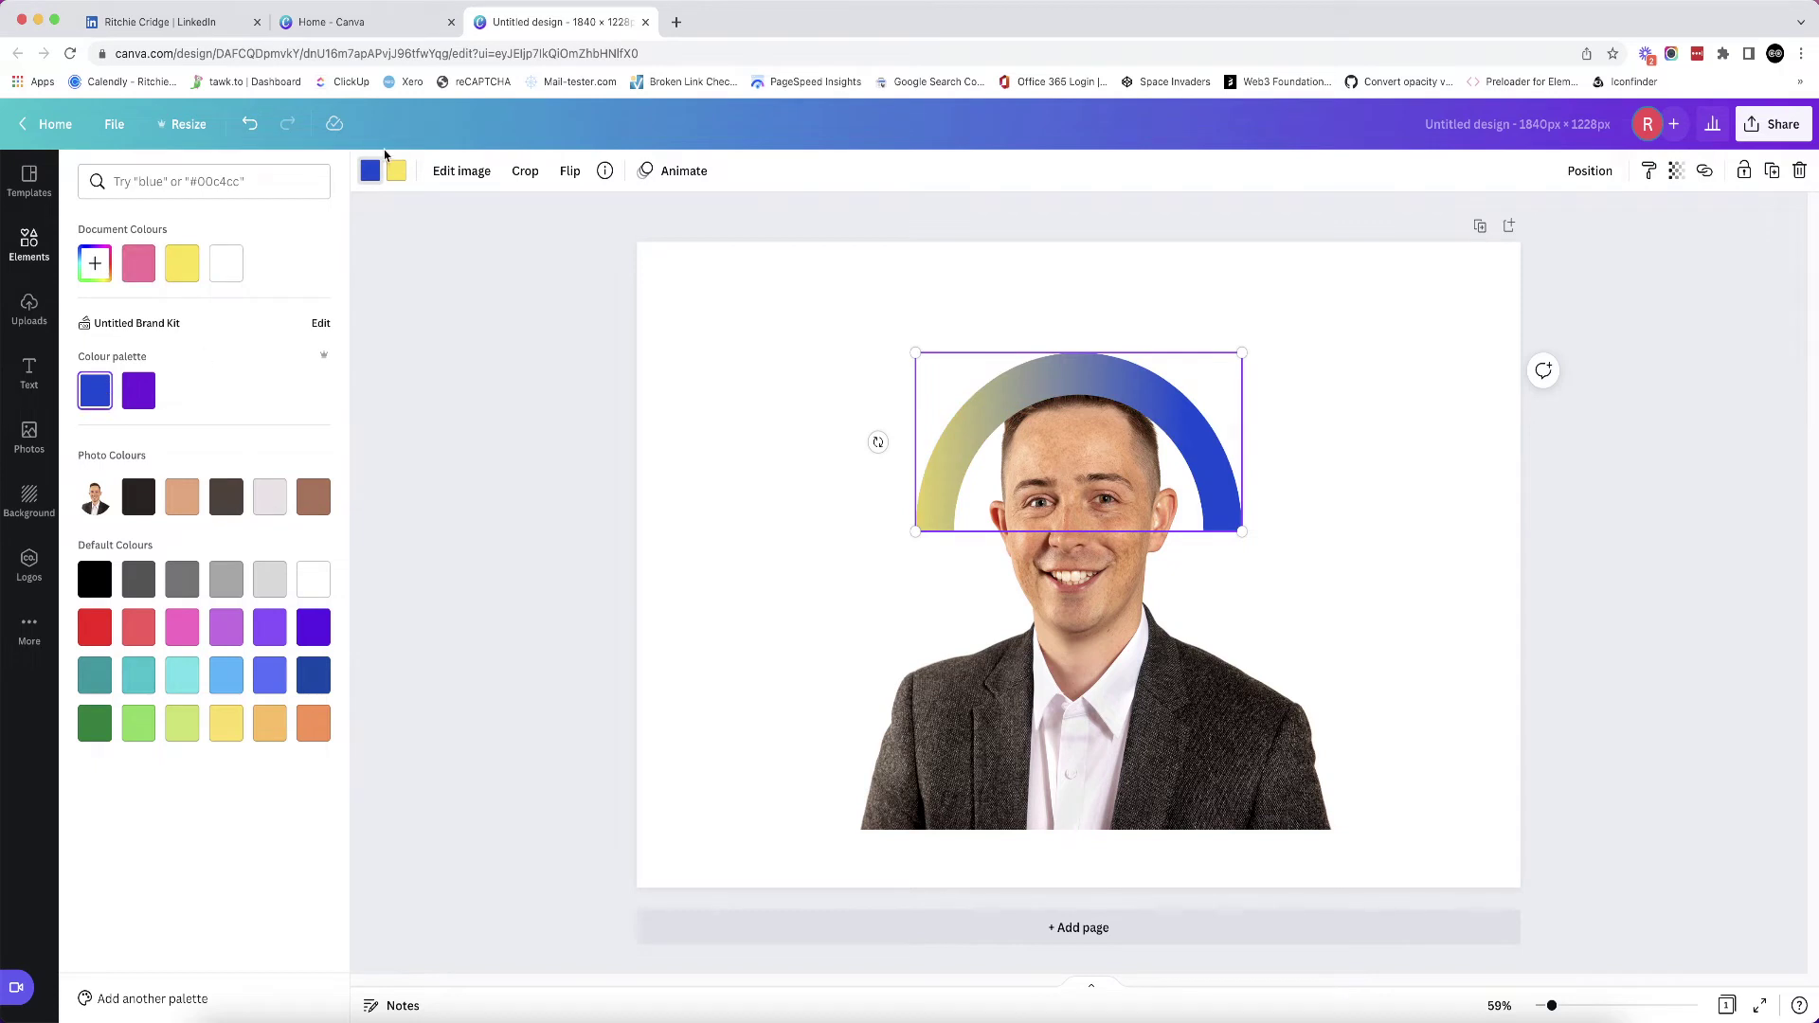
{"action": "left_click", "coordinate": [397, 171]}
{"action": "left_click", "coordinate": [139, 391]}
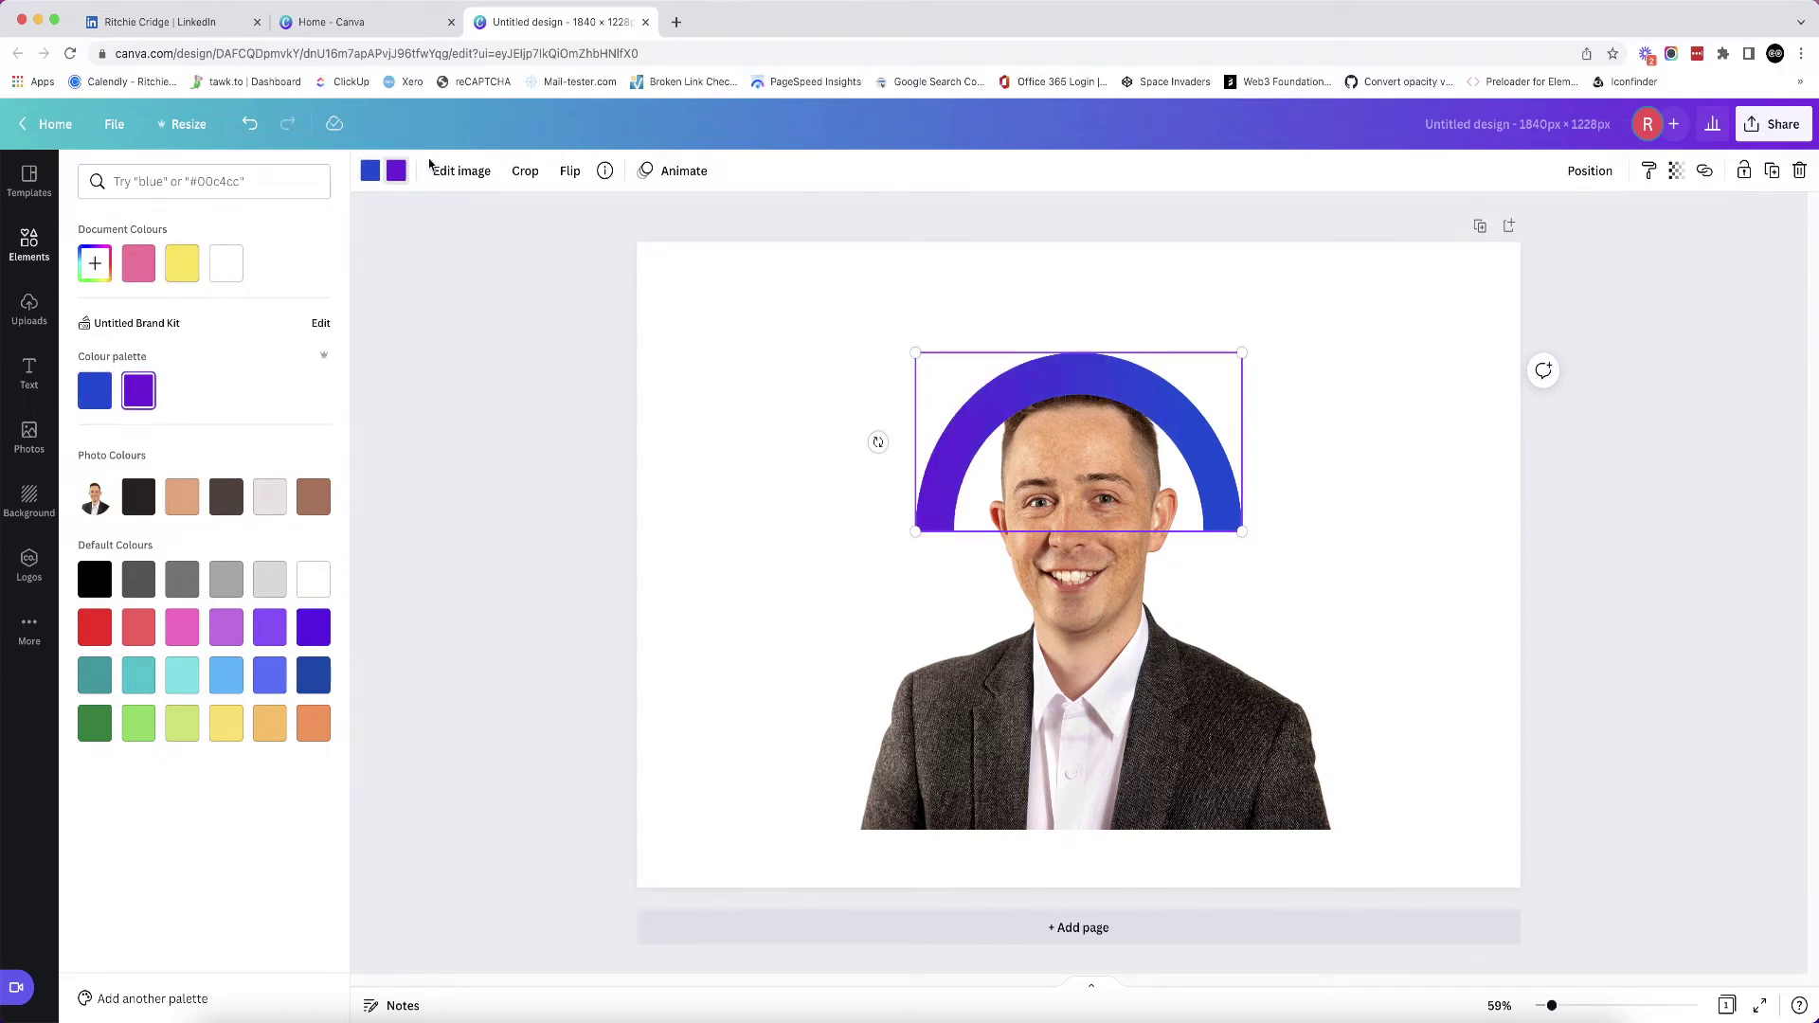
{"action": "left_click", "coordinate": [137, 267]}
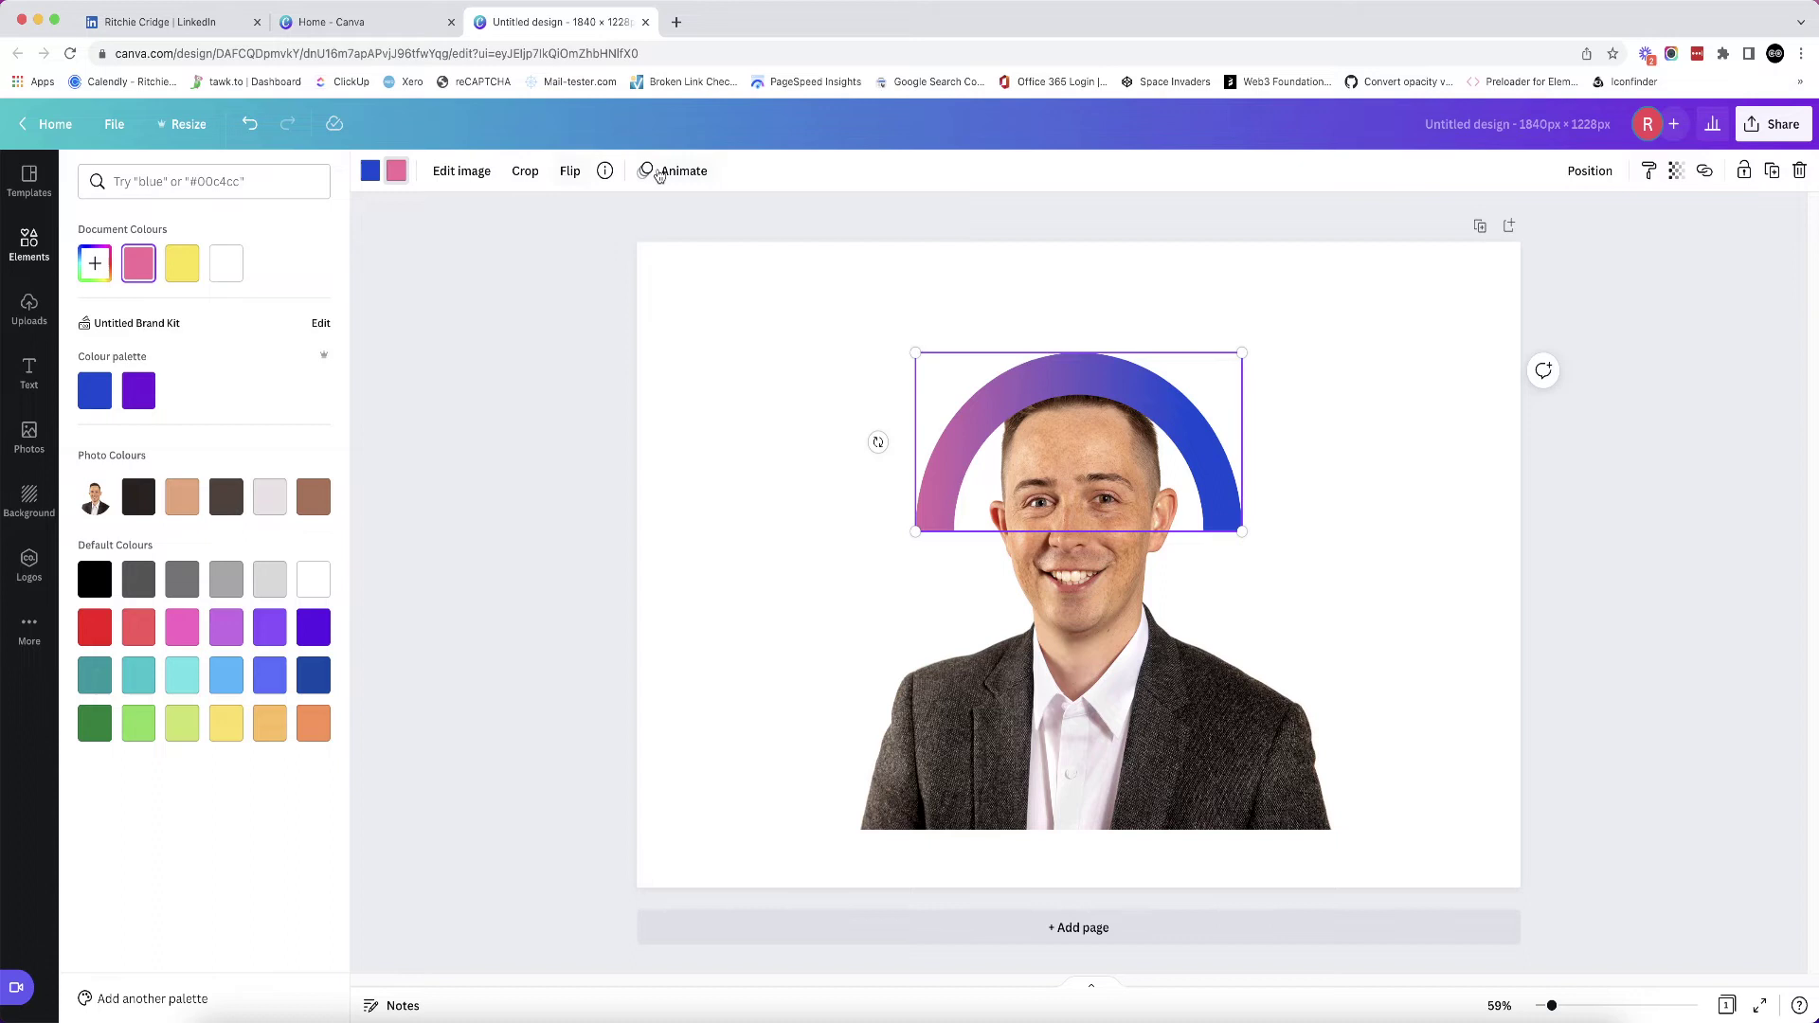
- Copy and paste a duplicate arc, move it below and turn it upside down
{"action": "right_click", "coordinate": [1057, 395]}
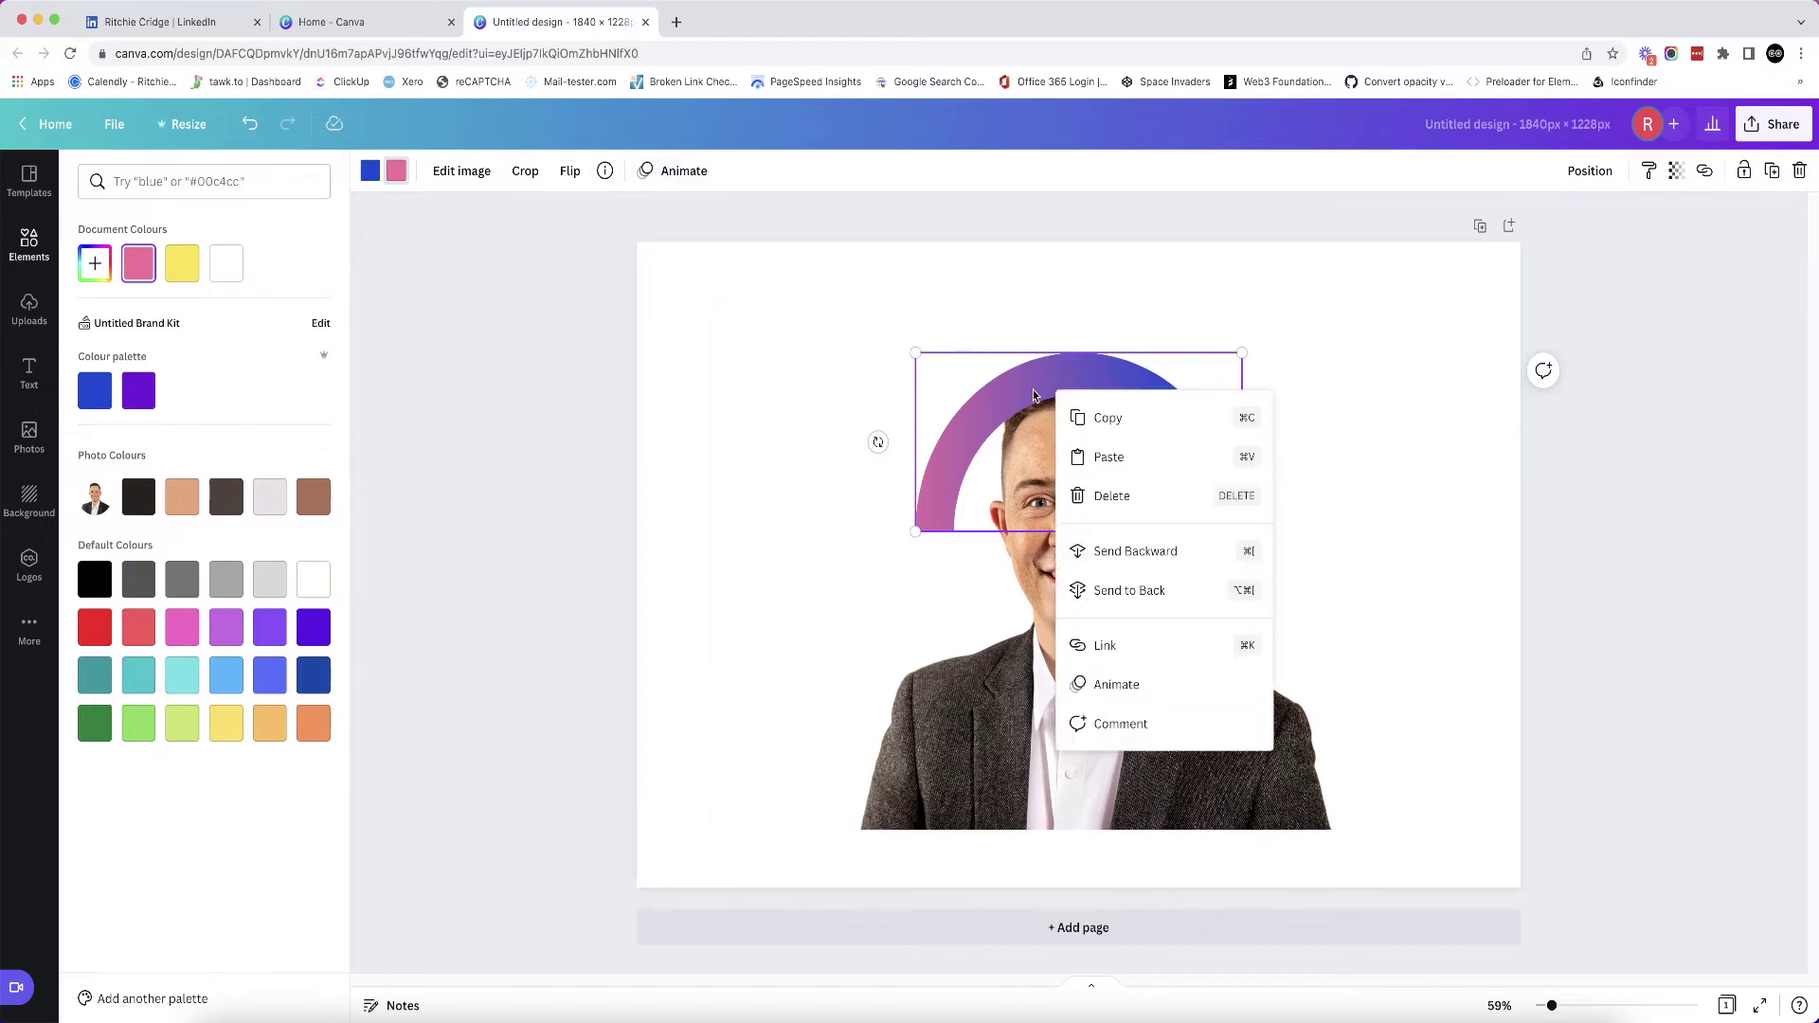
{"action": "left_click", "coordinate": [1099, 417]}
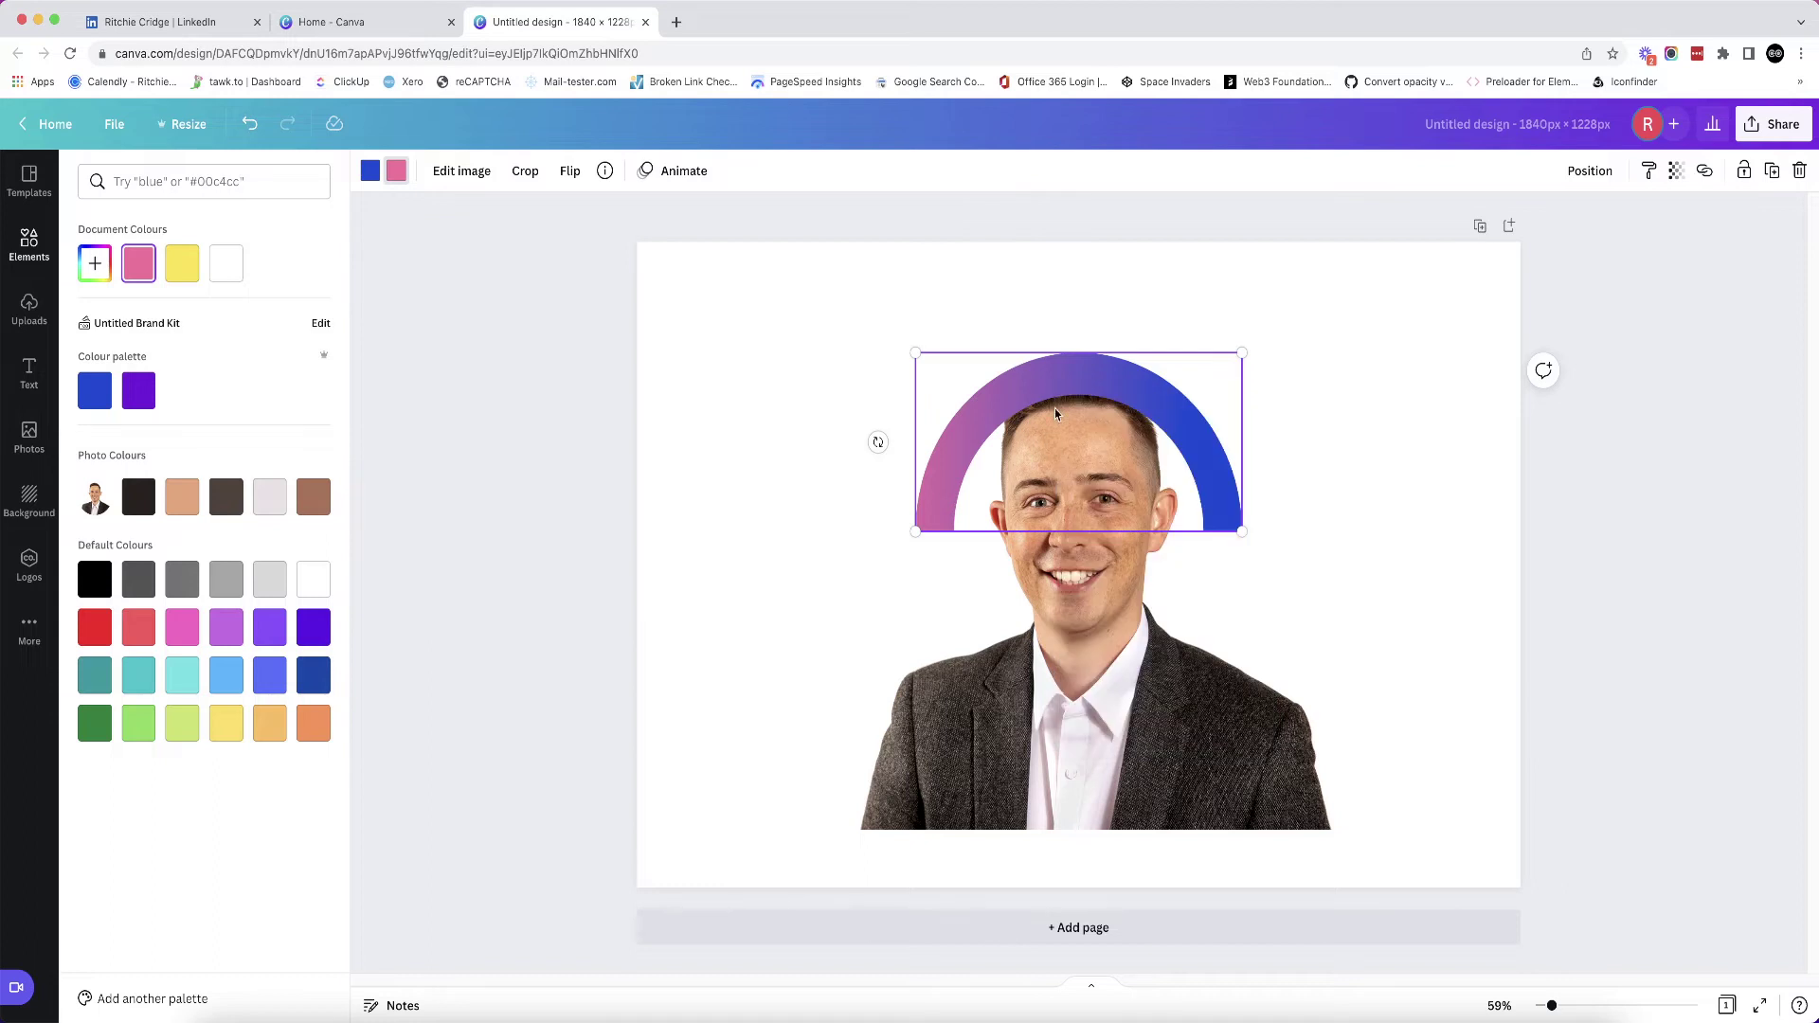
{"action": "right_click", "coordinate": [1061, 396]}
{"action": "left_click", "coordinate": [1104, 456]}
{"action": "left_click_drag", "start_coordinate": [1180, 449], "coordinate": [1190, 644]}
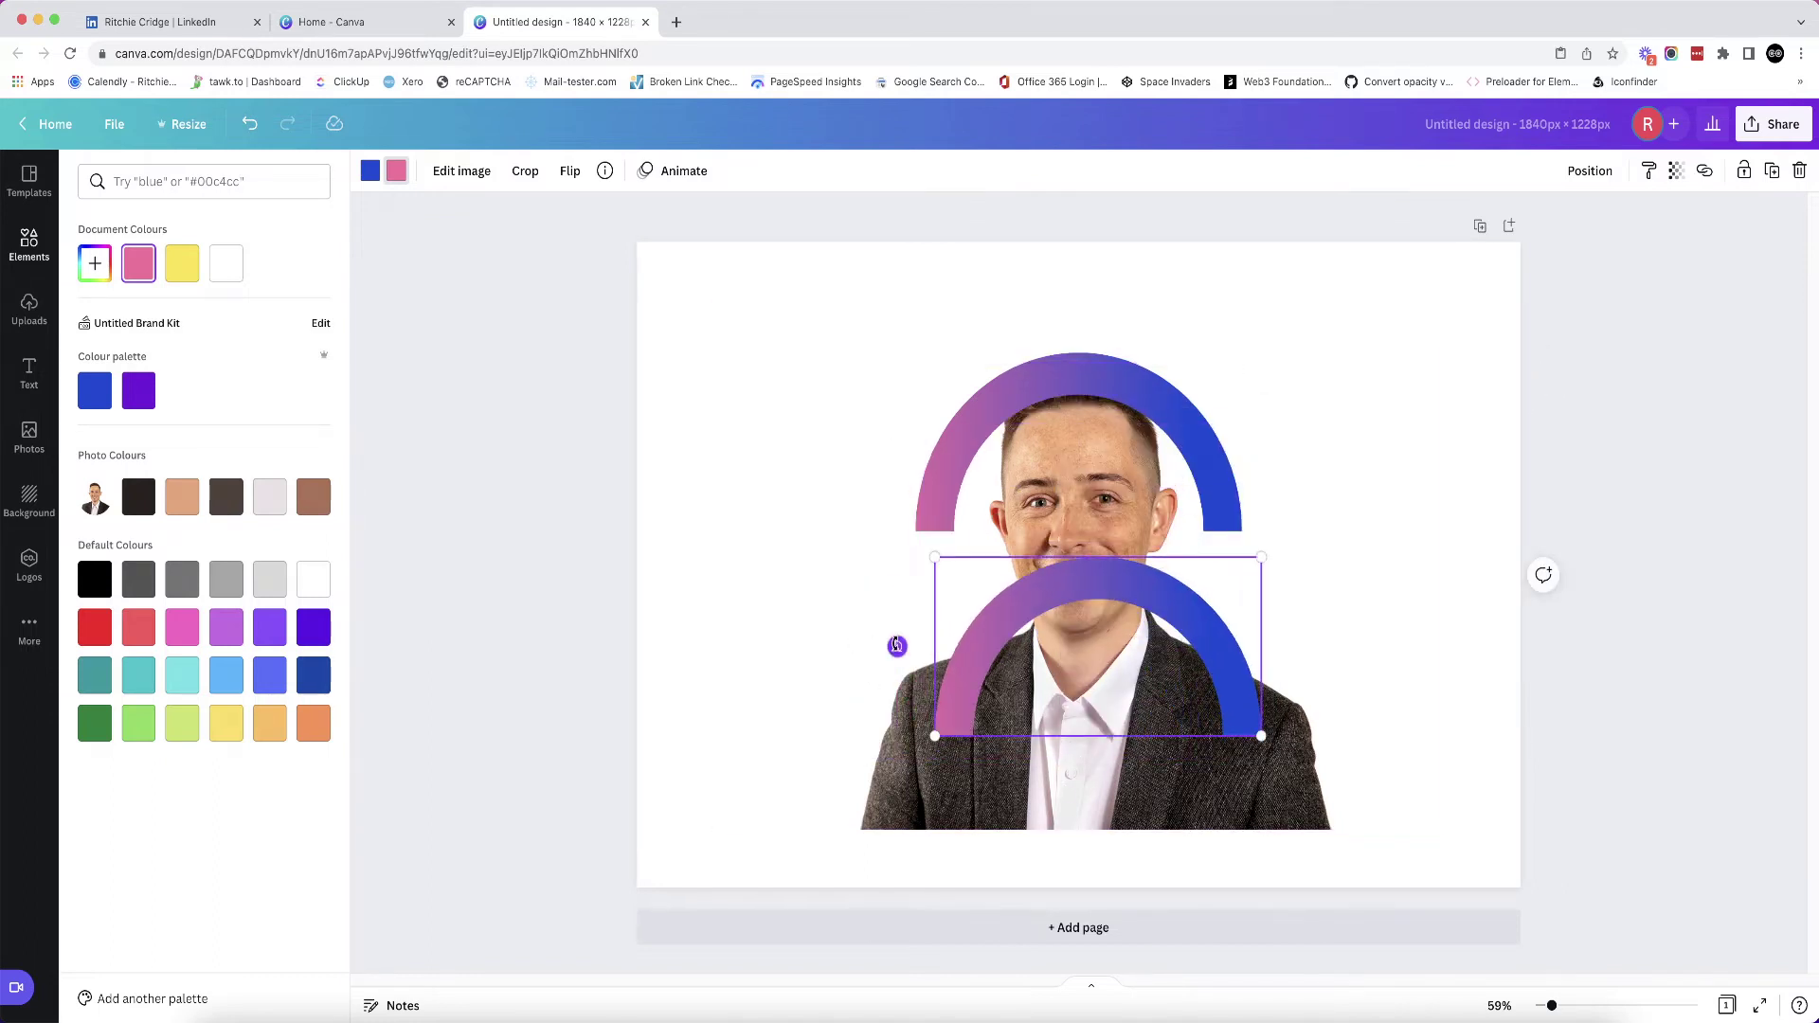
{"action": "left_click_drag", "start_coordinate": [896, 646], "coordinate": [1223, 587]}
- Flip the lower arc vertically so the two halves form a closed gradient ring
{"action": "left_click", "coordinate": [1387, 524]}
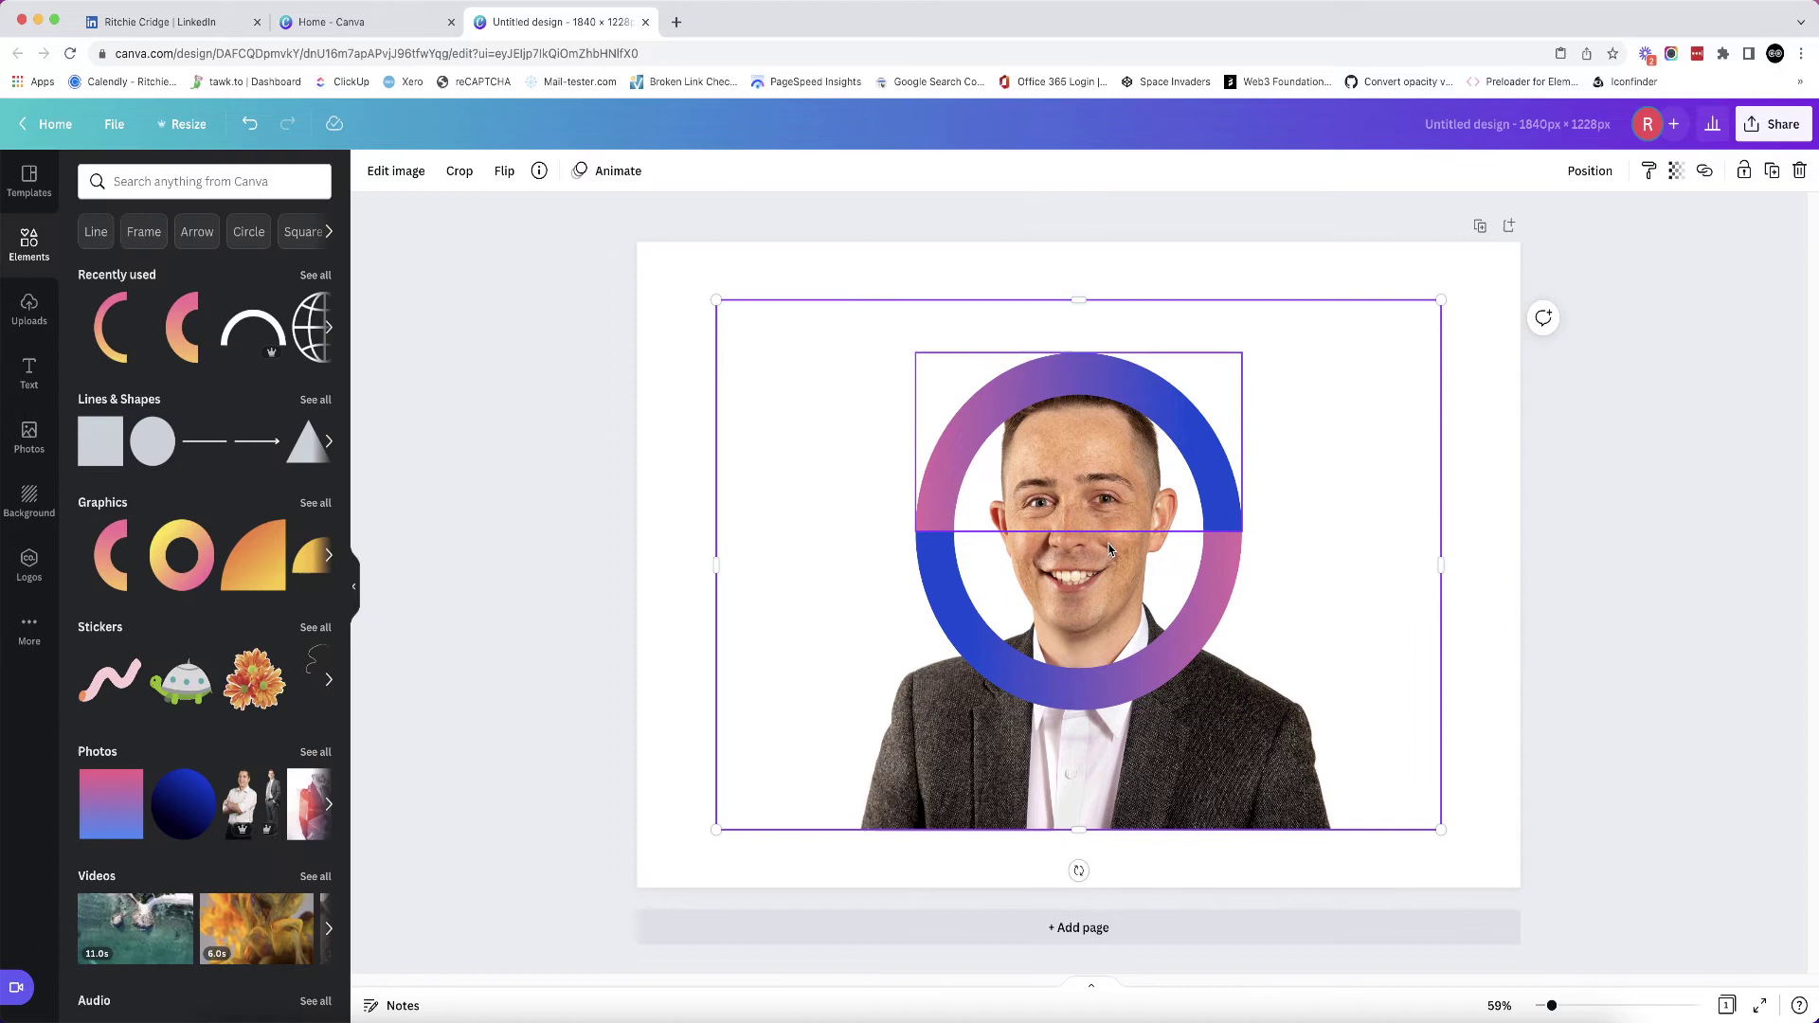
{"action": "left_click", "coordinate": [1222, 550]}
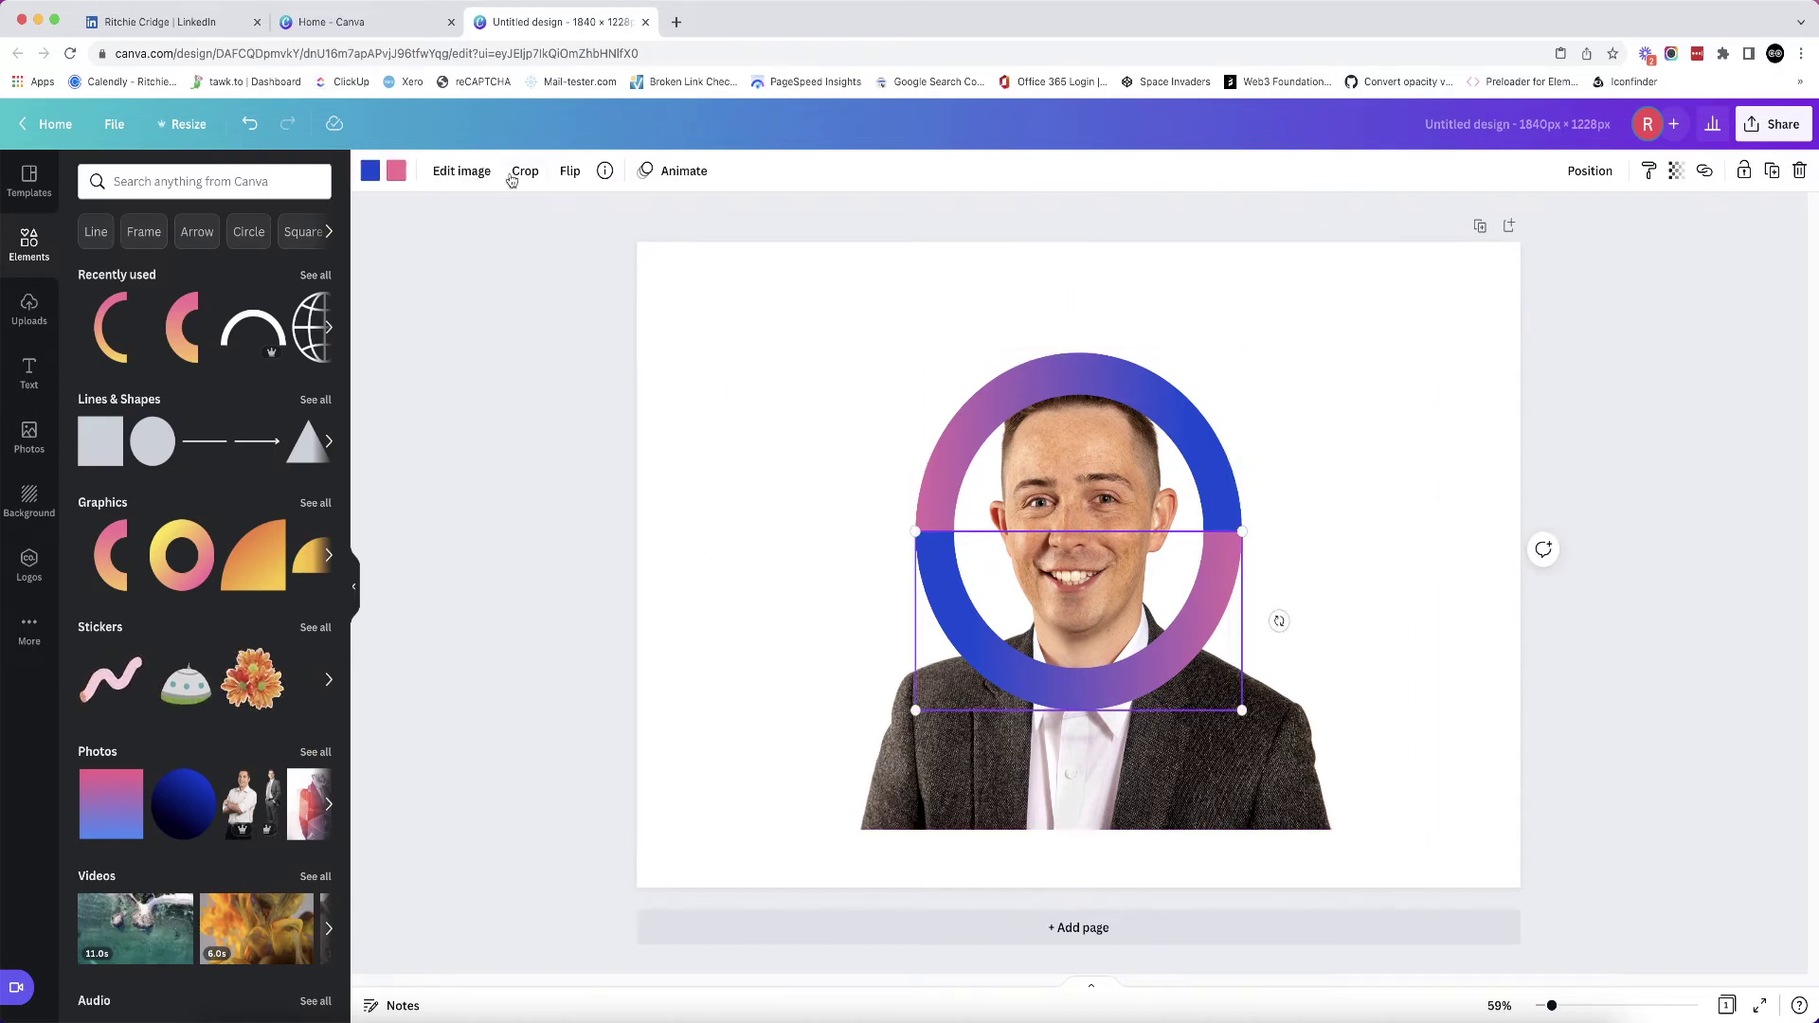
{"action": "left_click", "coordinate": [571, 173]}
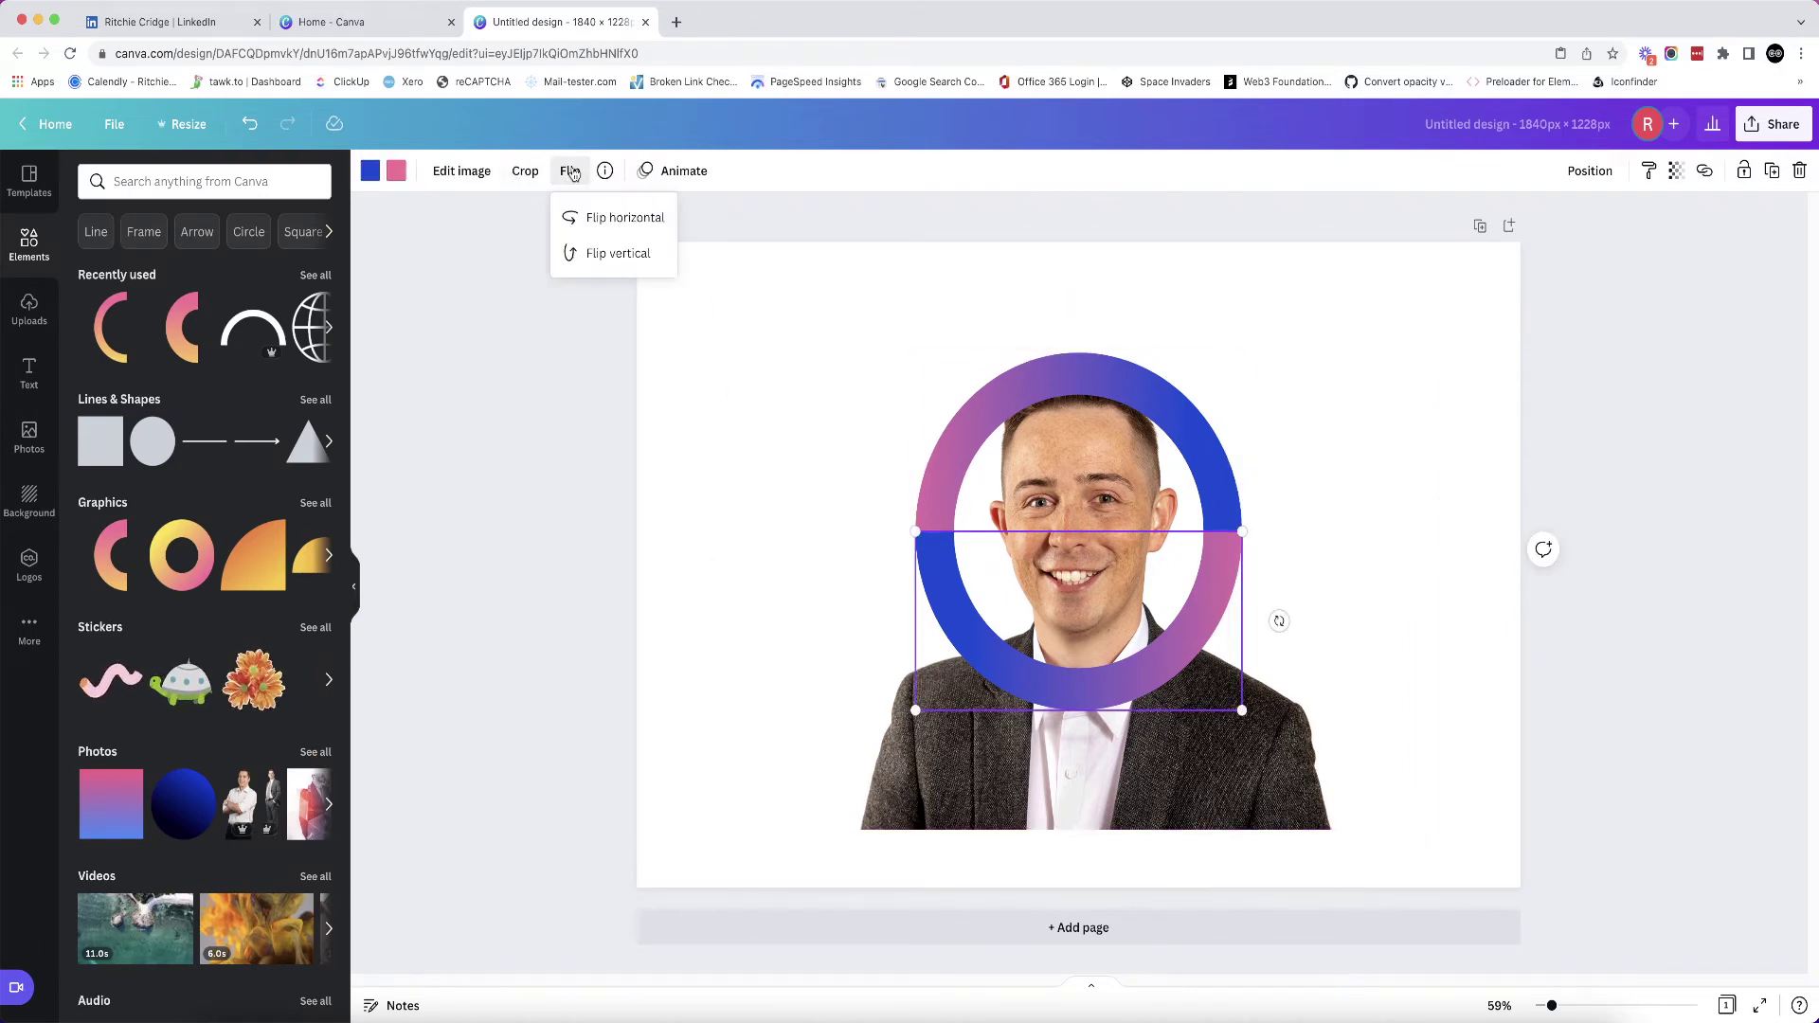
{"action": "left_click", "coordinate": [594, 221]}
{"action": "left_click", "coordinate": [594, 220]}
{"action": "left_click", "coordinate": [606, 256]}
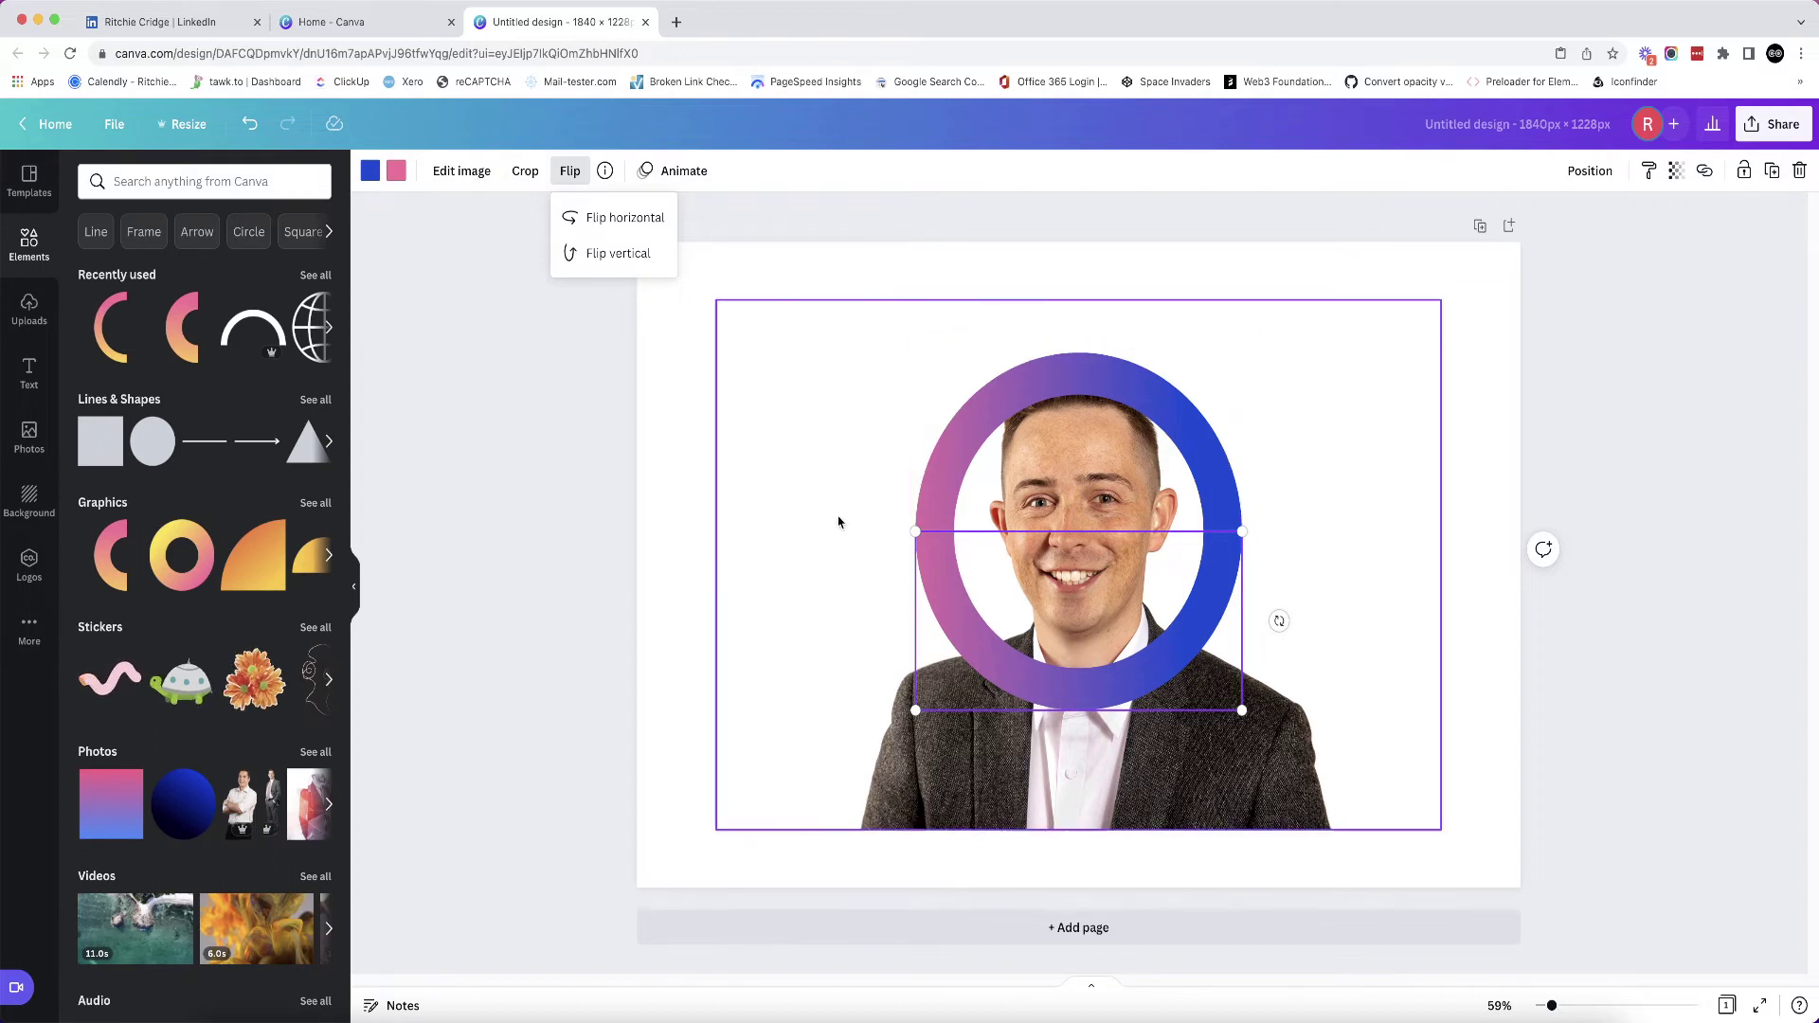
{"action": "left_click", "coordinate": [801, 513]}
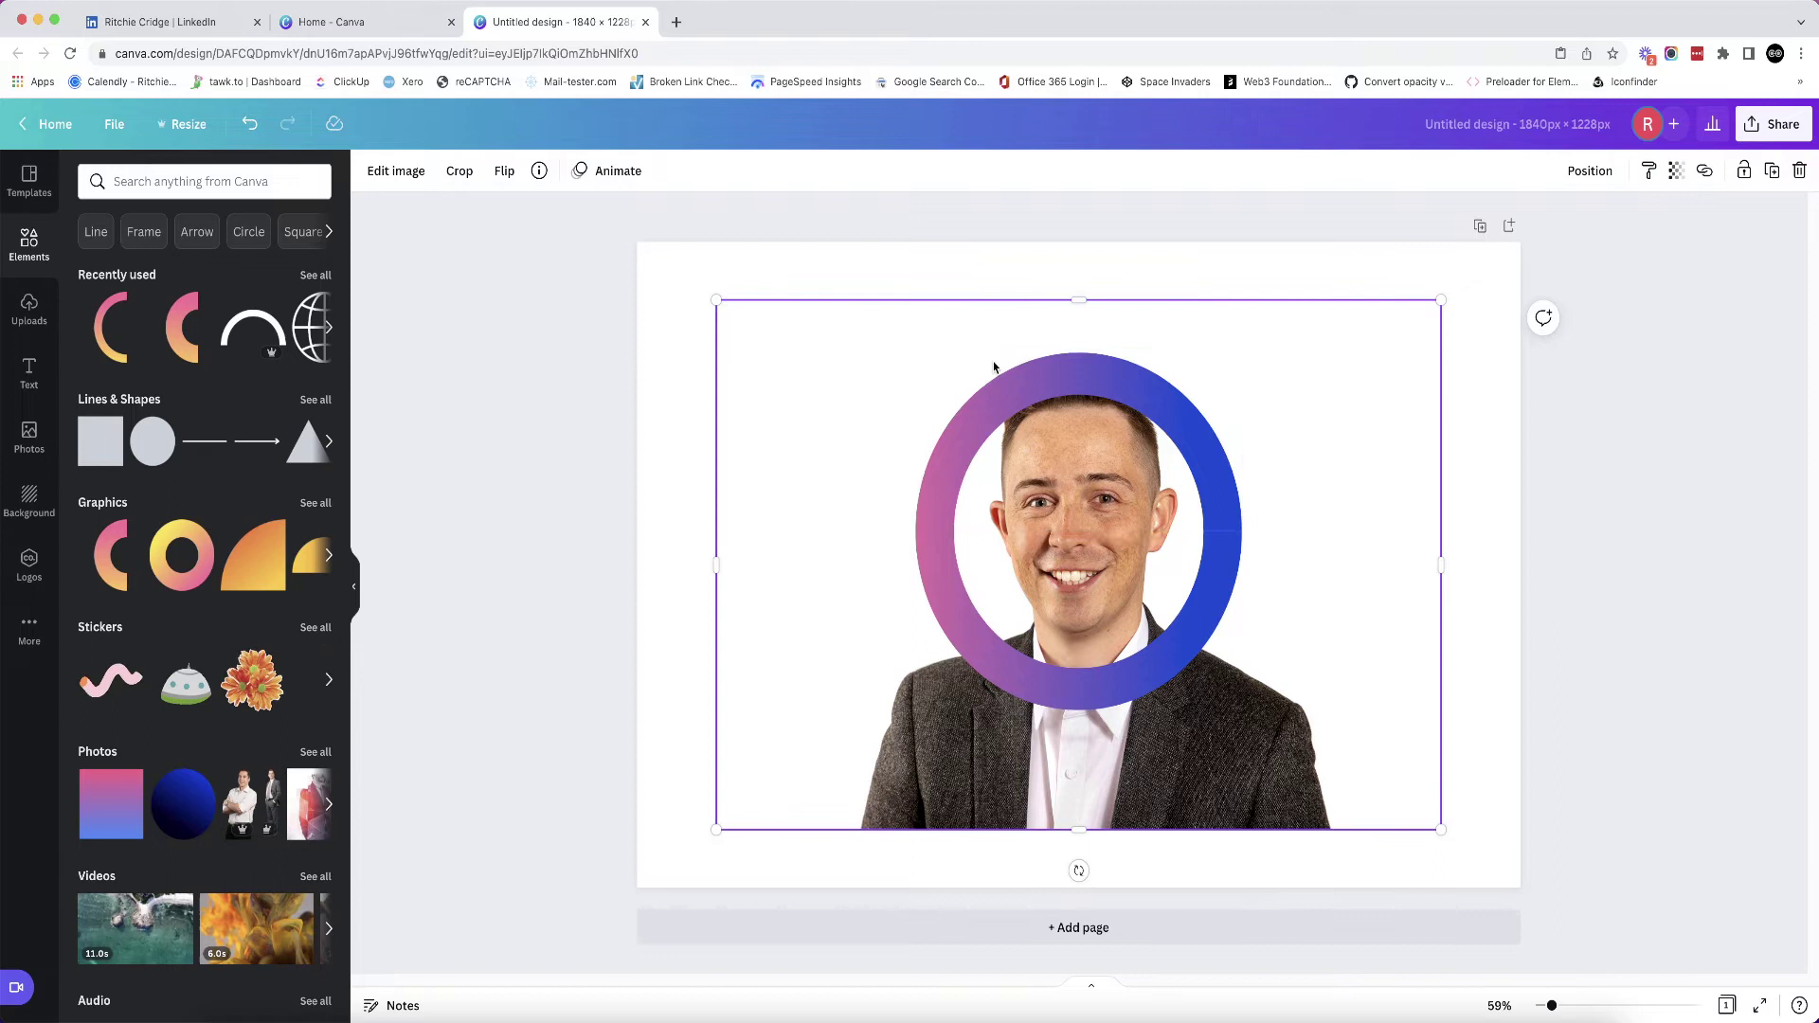
- Move the headshot Forward so the hair overlaps the ring's upper arc
{"action": "left_click", "coordinate": [1111, 395]}
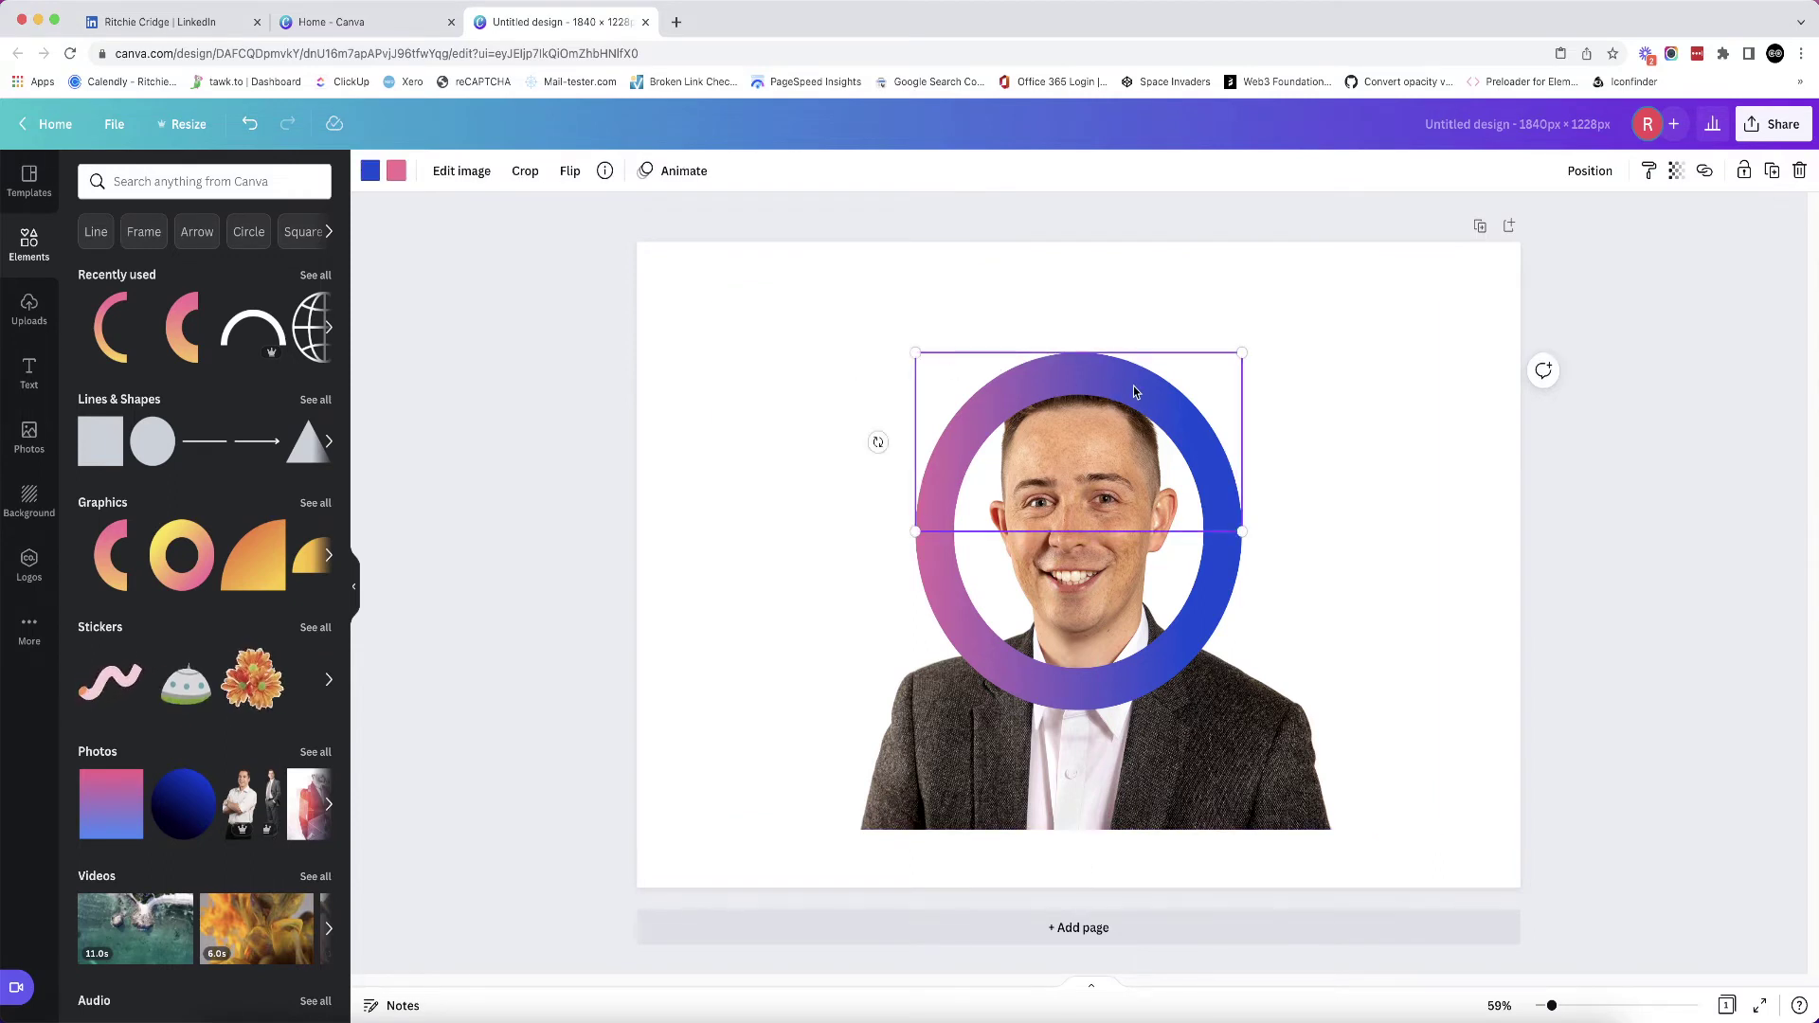
{"action": "left_click", "coordinate": [1232, 770]}
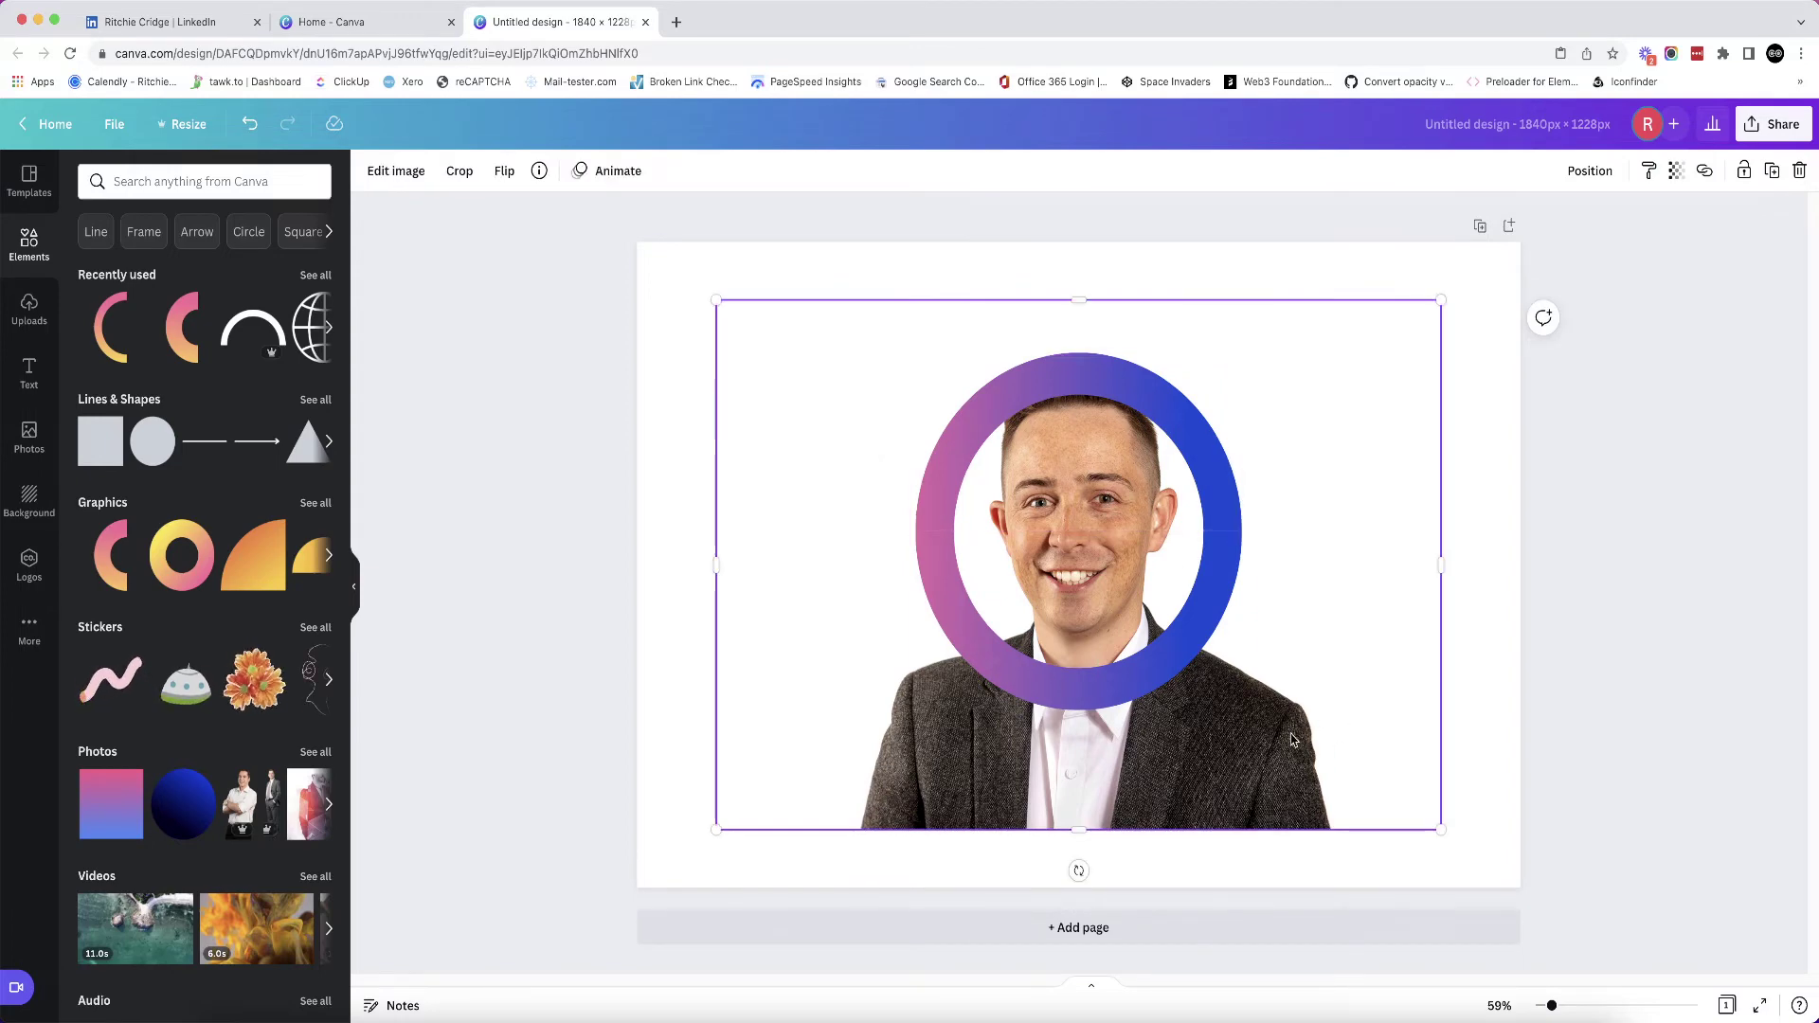
{"action": "left_click", "coordinate": [1590, 171]}
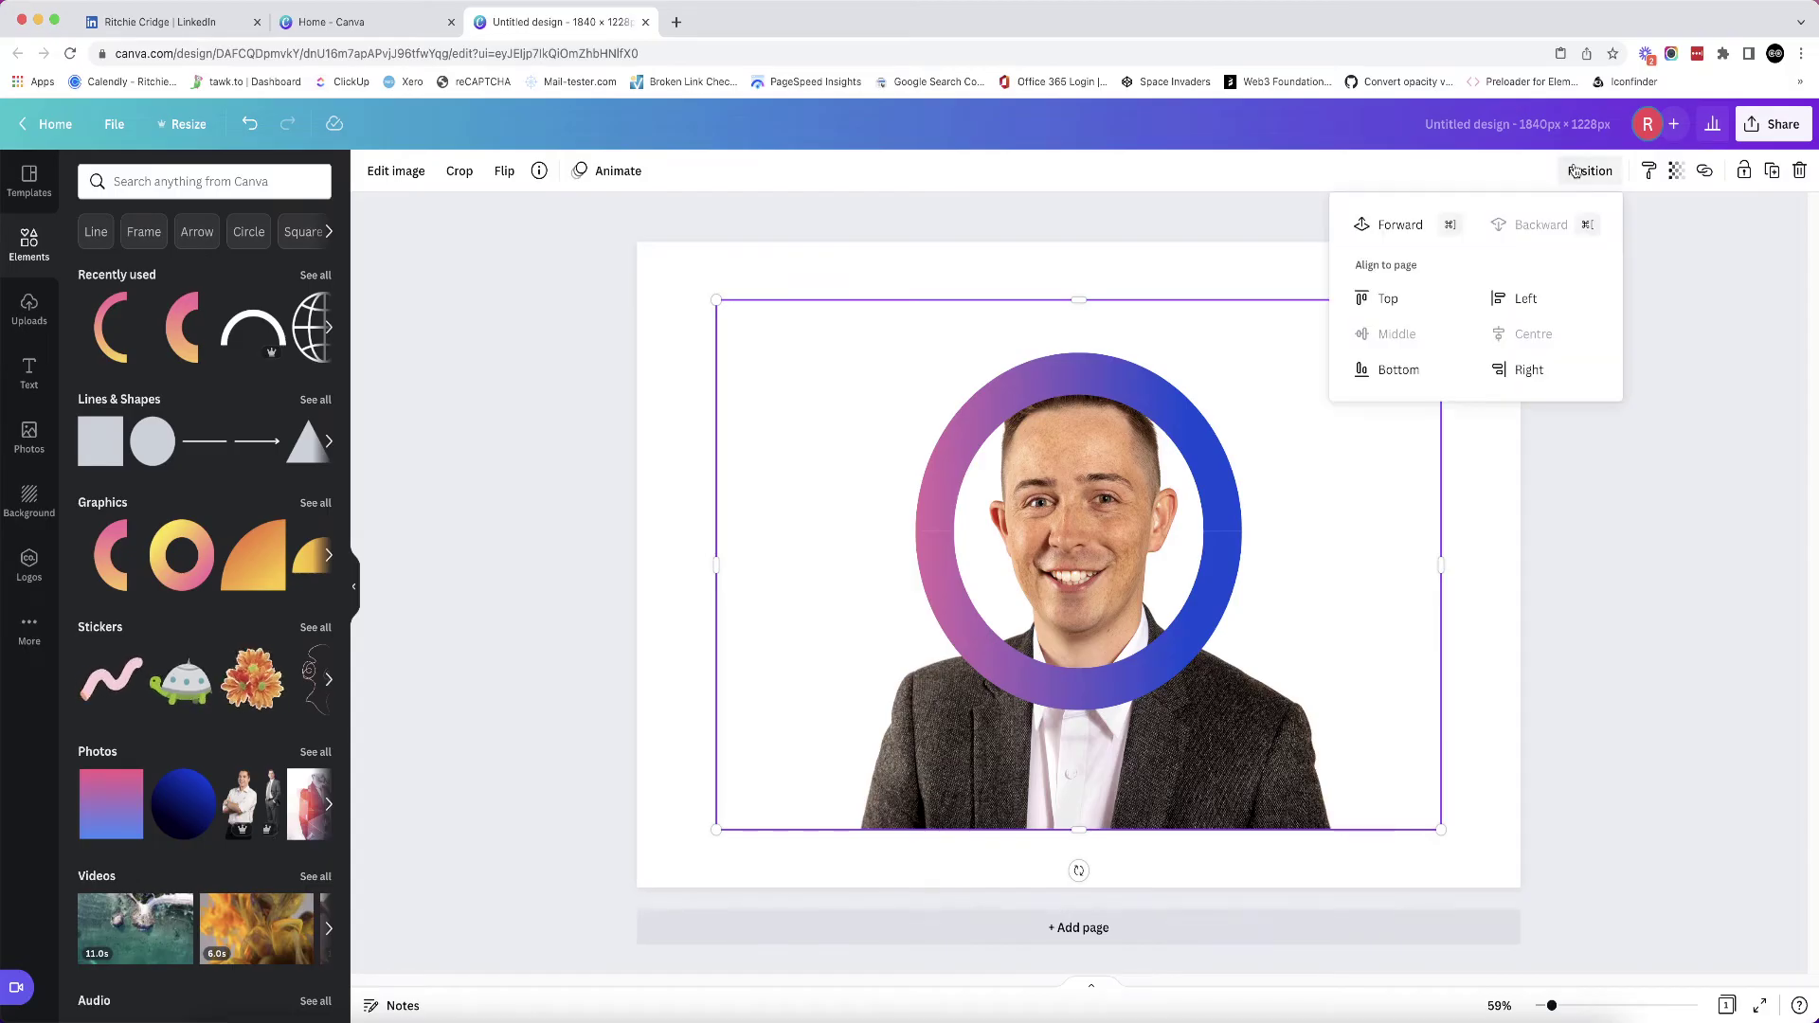
{"action": "left_click", "coordinate": [1385, 226]}
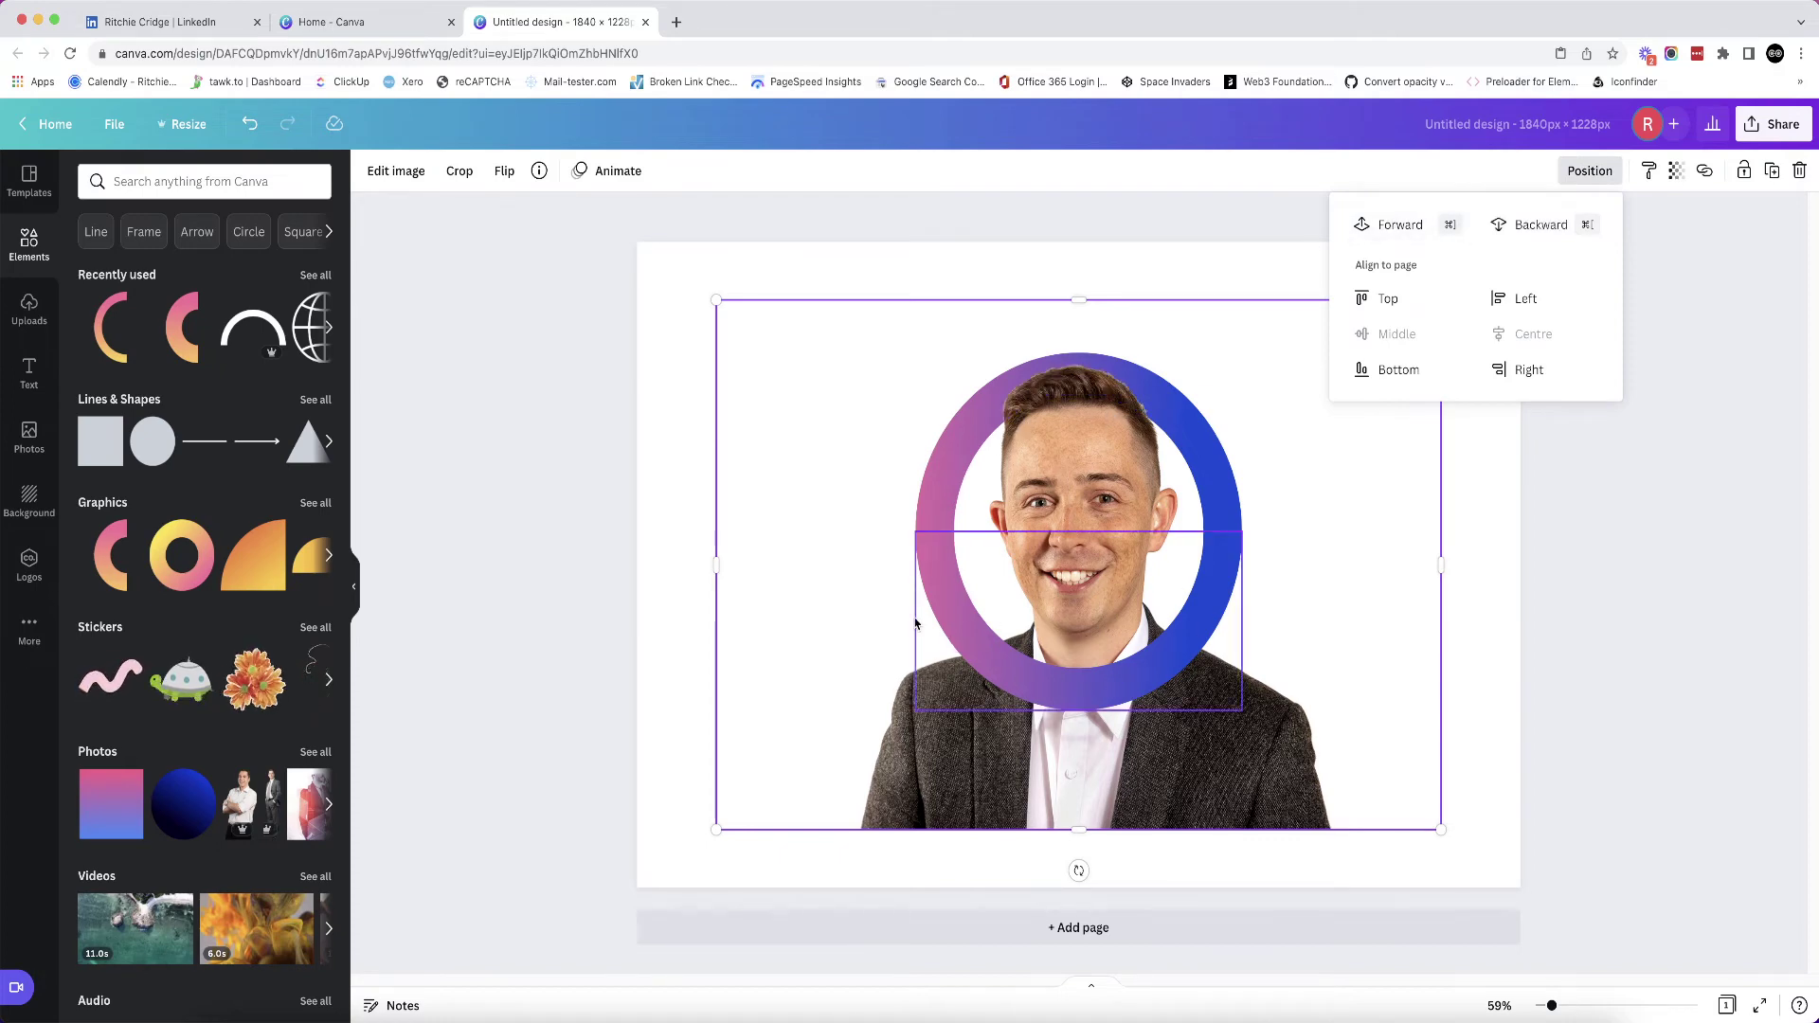
{"action": "left_click", "coordinate": [947, 583]}
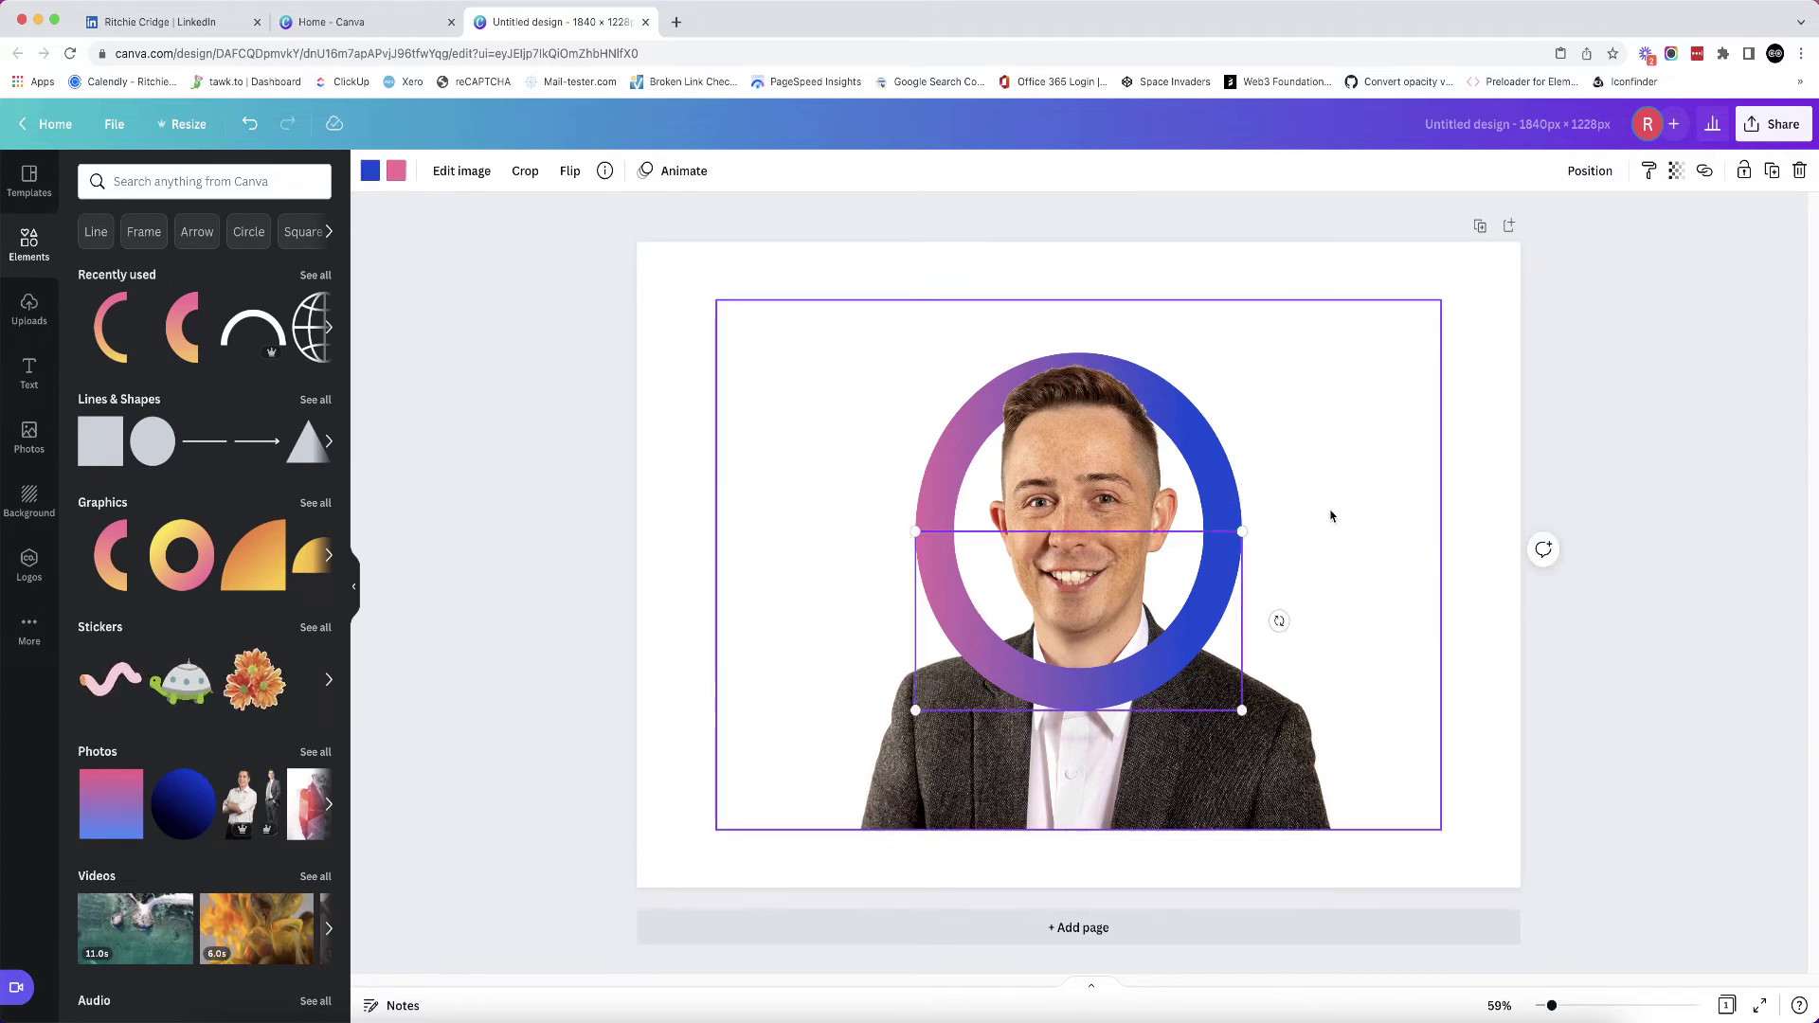
{"action": "left_click", "coordinate": [1497, 590]}
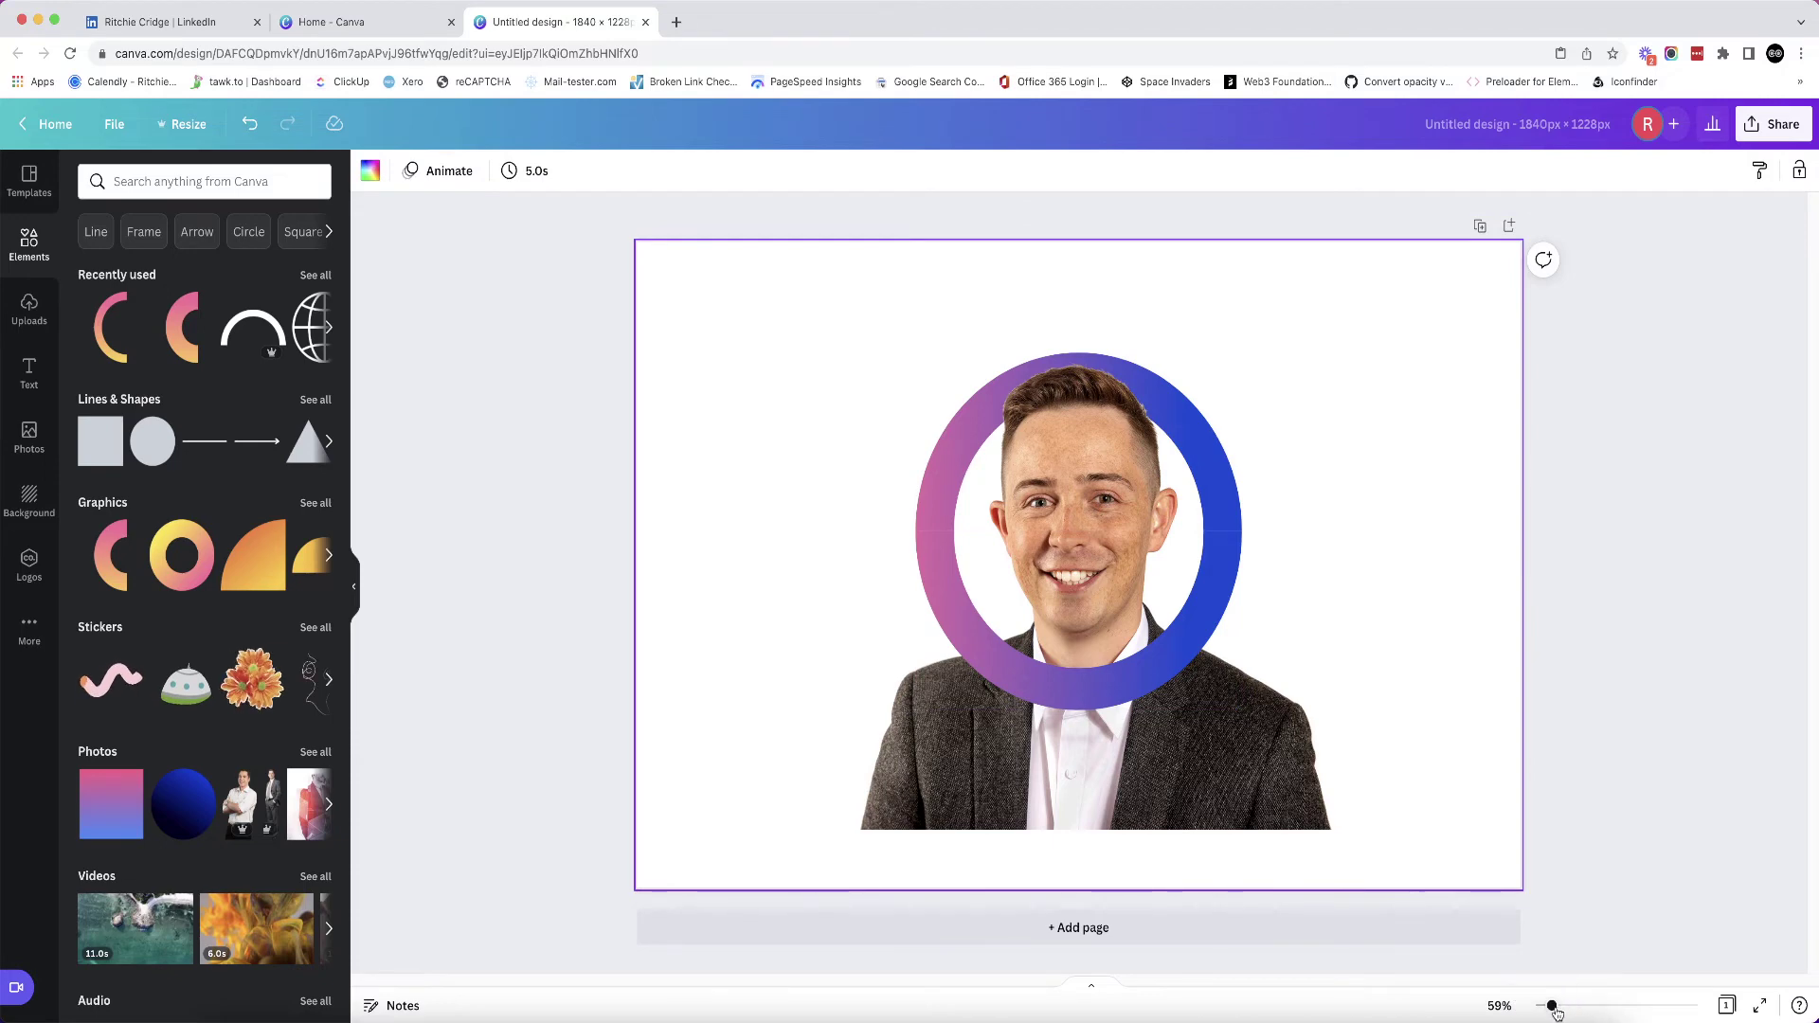
- Zoom in and nudge the lower ring half up slightly so it joins the upper arc seamlessly
{"action": "left_click_drag", "start_coordinate": [1551, 1005], "coordinate": [1578, 1005]}
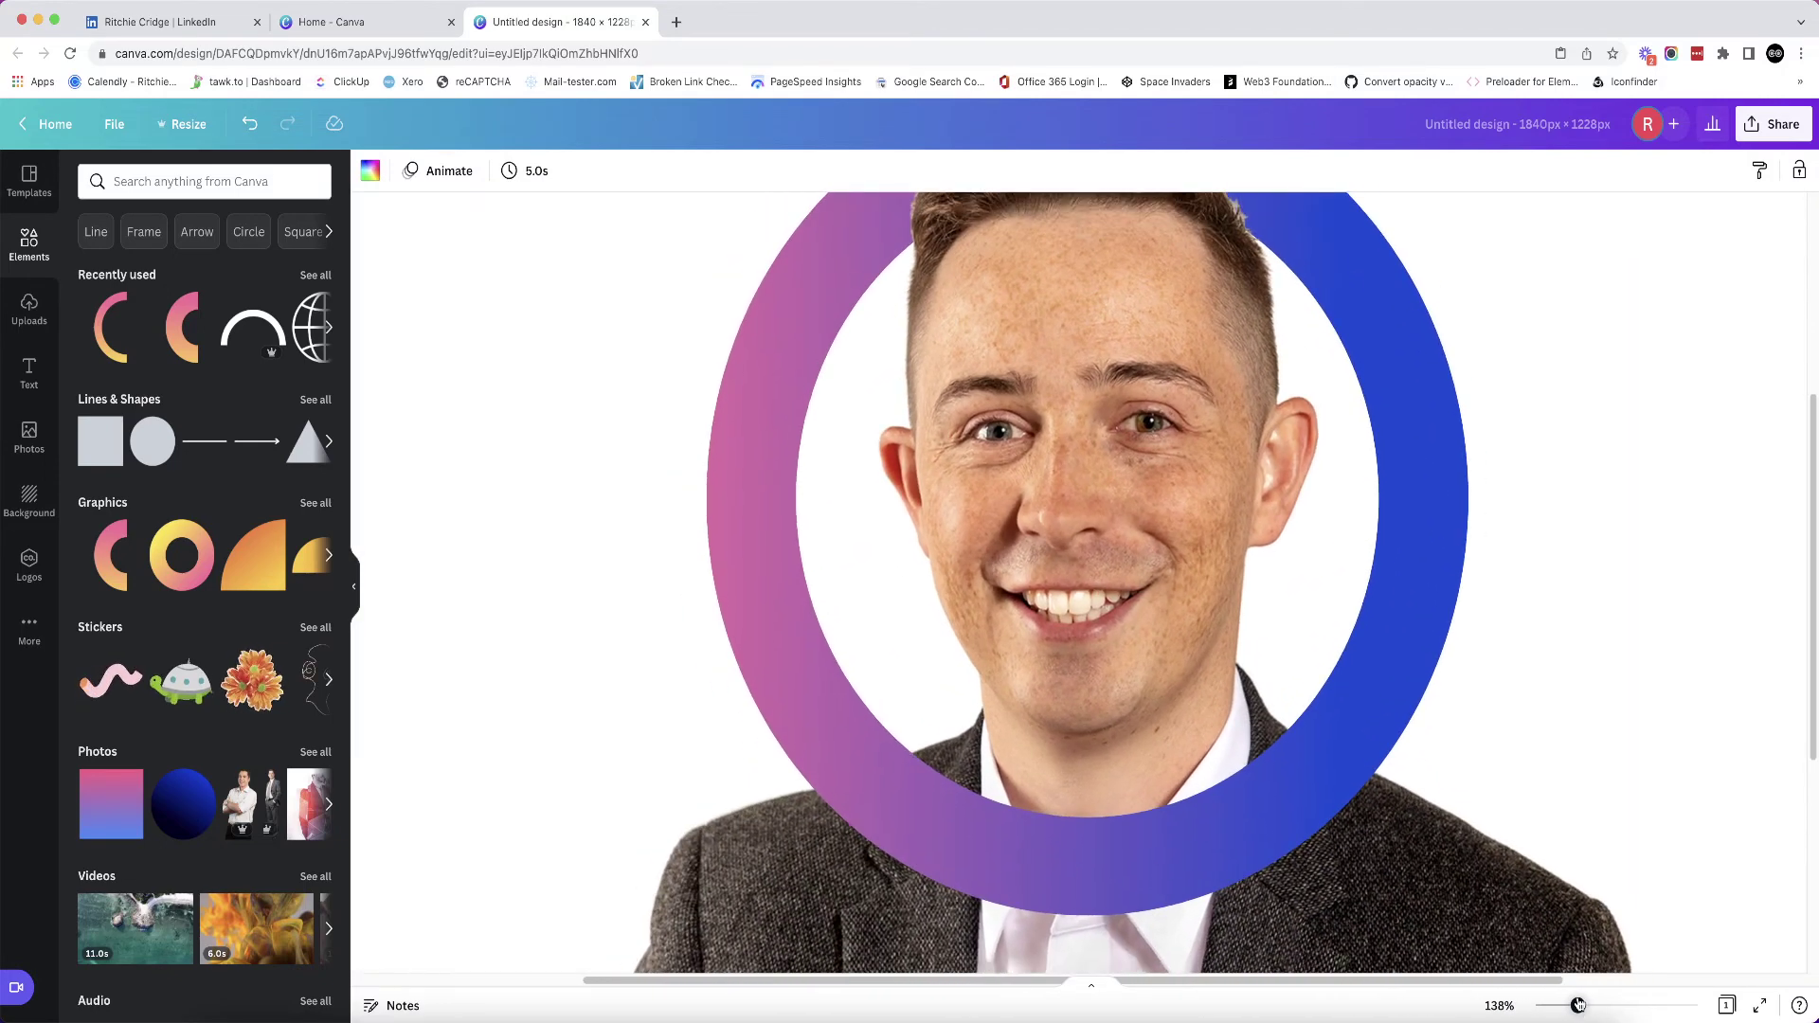
{"action": "left_click", "coordinate": [1413, 543]}
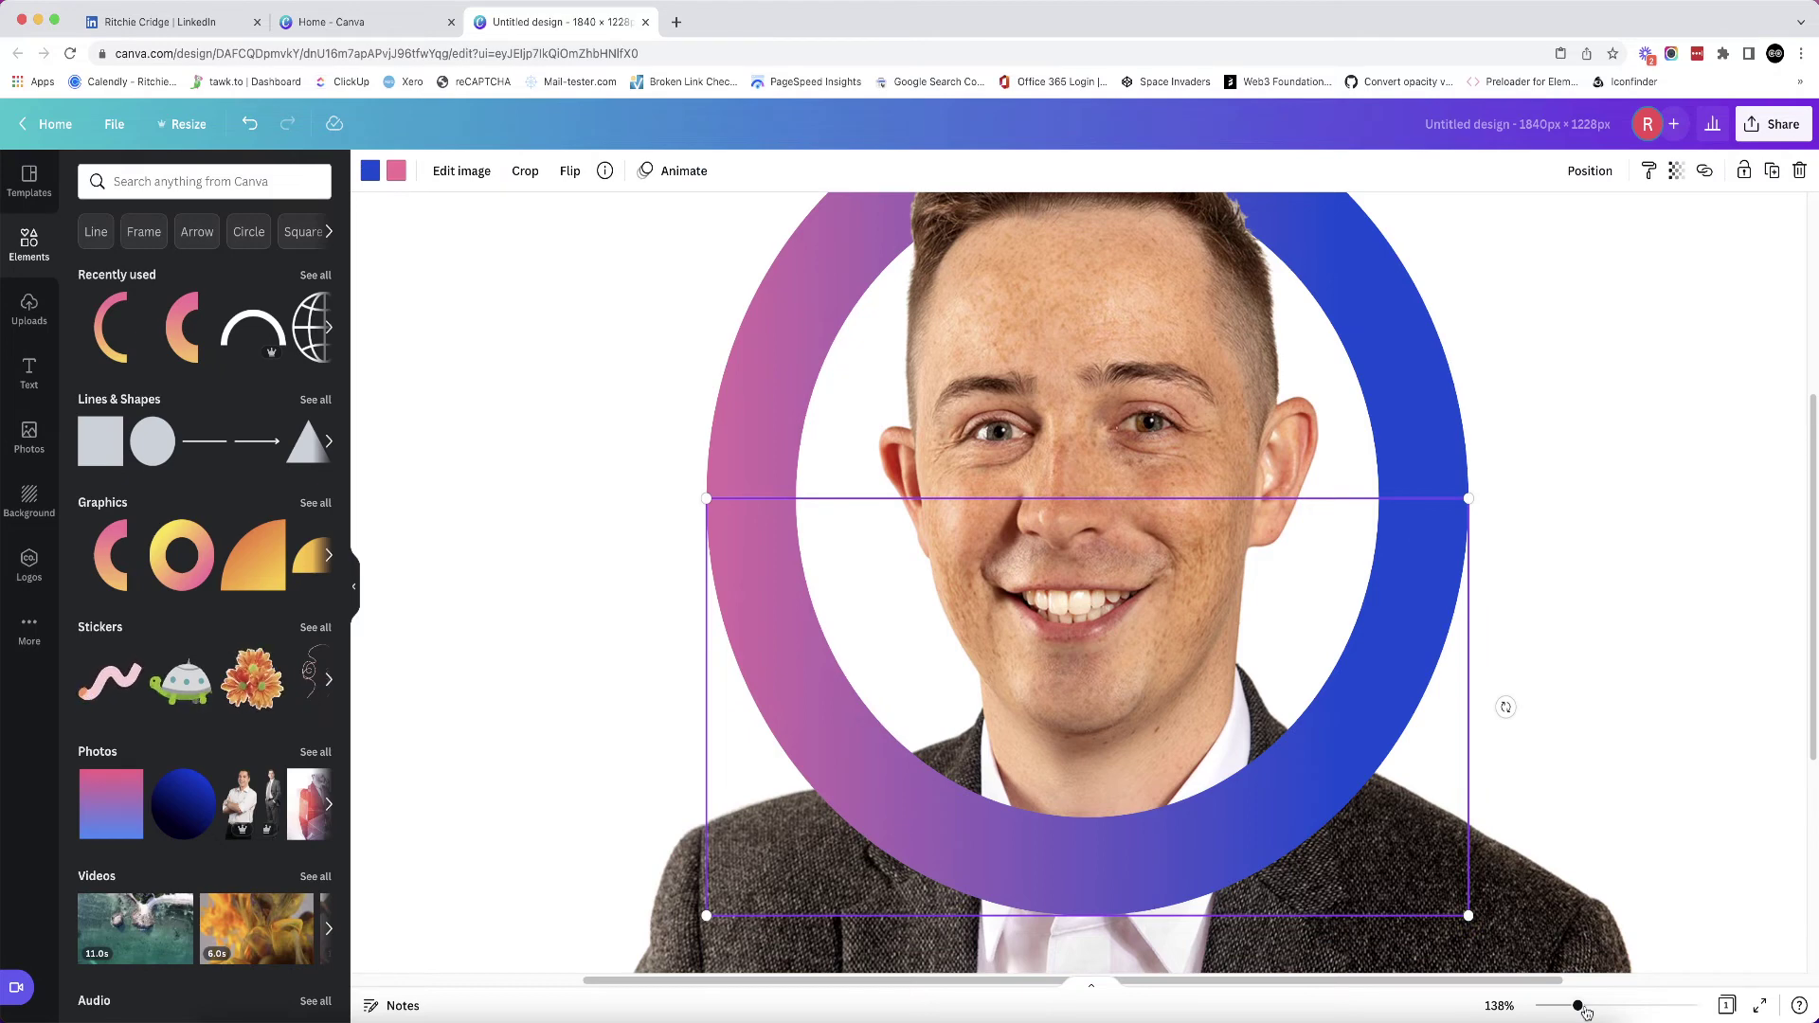
{"action": "left_click_drag", "start_coordinate": [1579, 1006], "coordinate": [1601, 1006]}
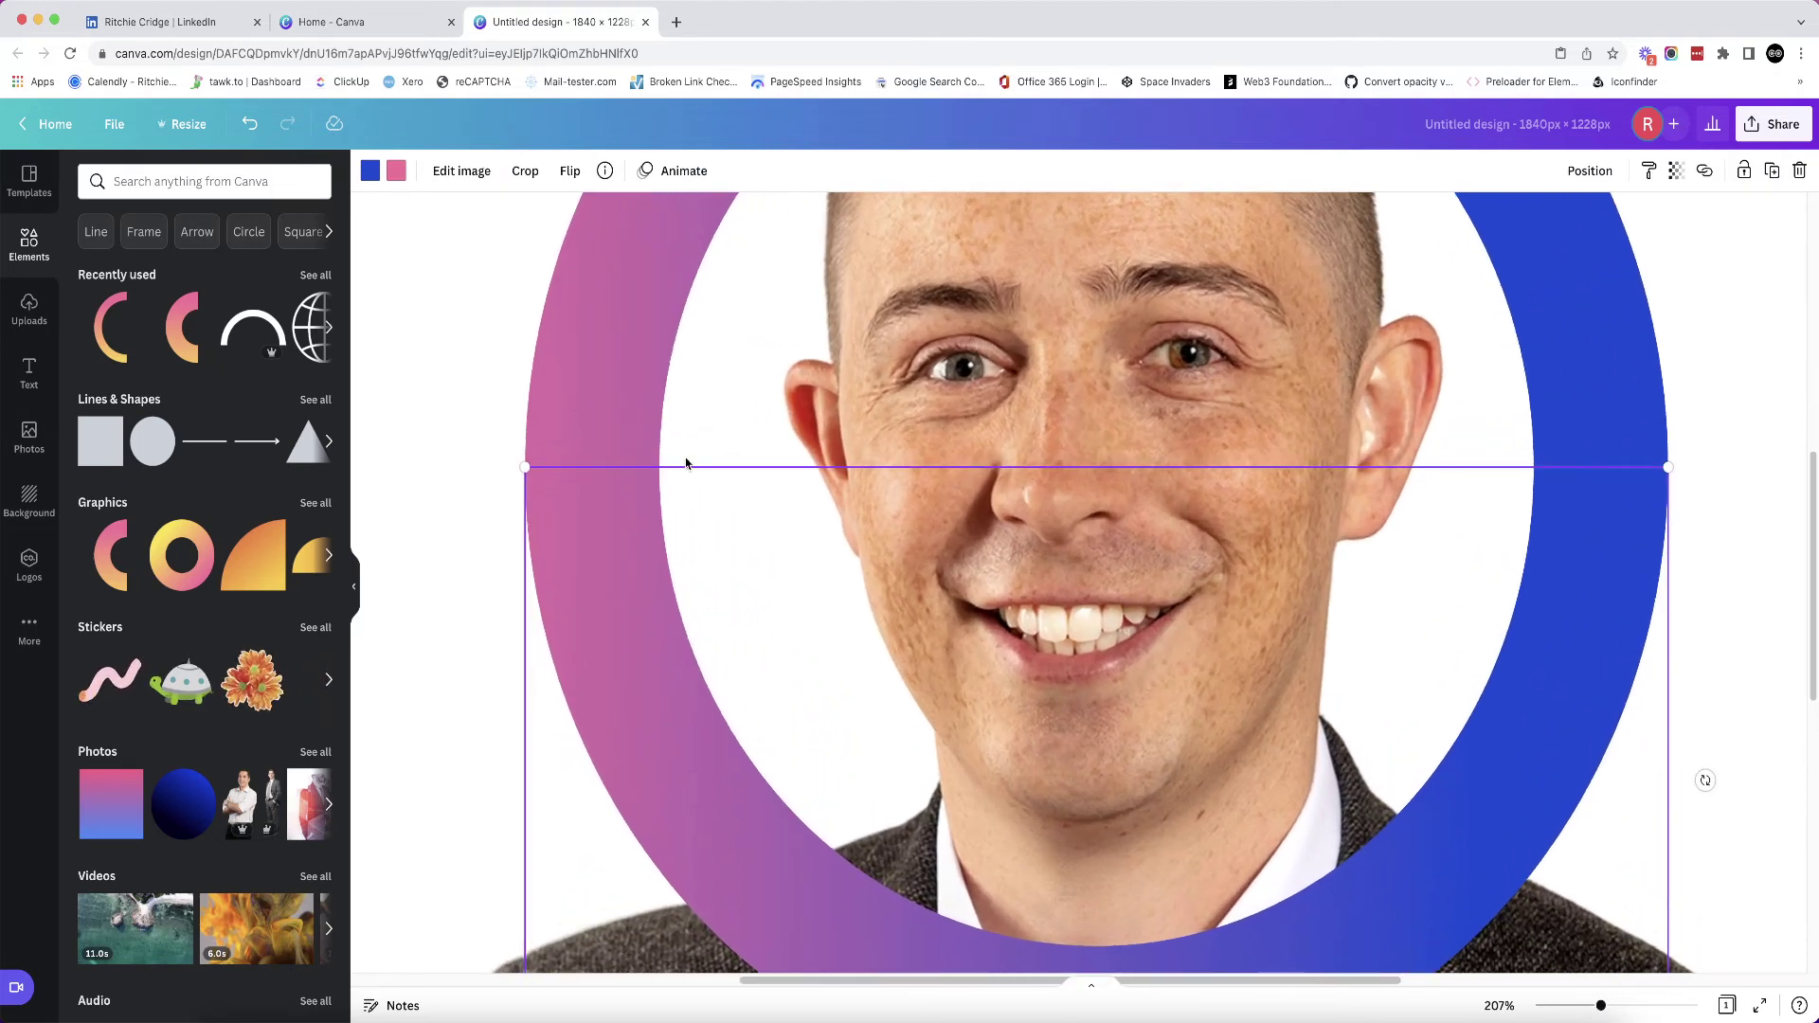
{"action": "left_click_drag", "start_coordinate": [597, 532], "coordinate": [597, 524]}
{"action": "left_click", "coordinate": [477, 356]}
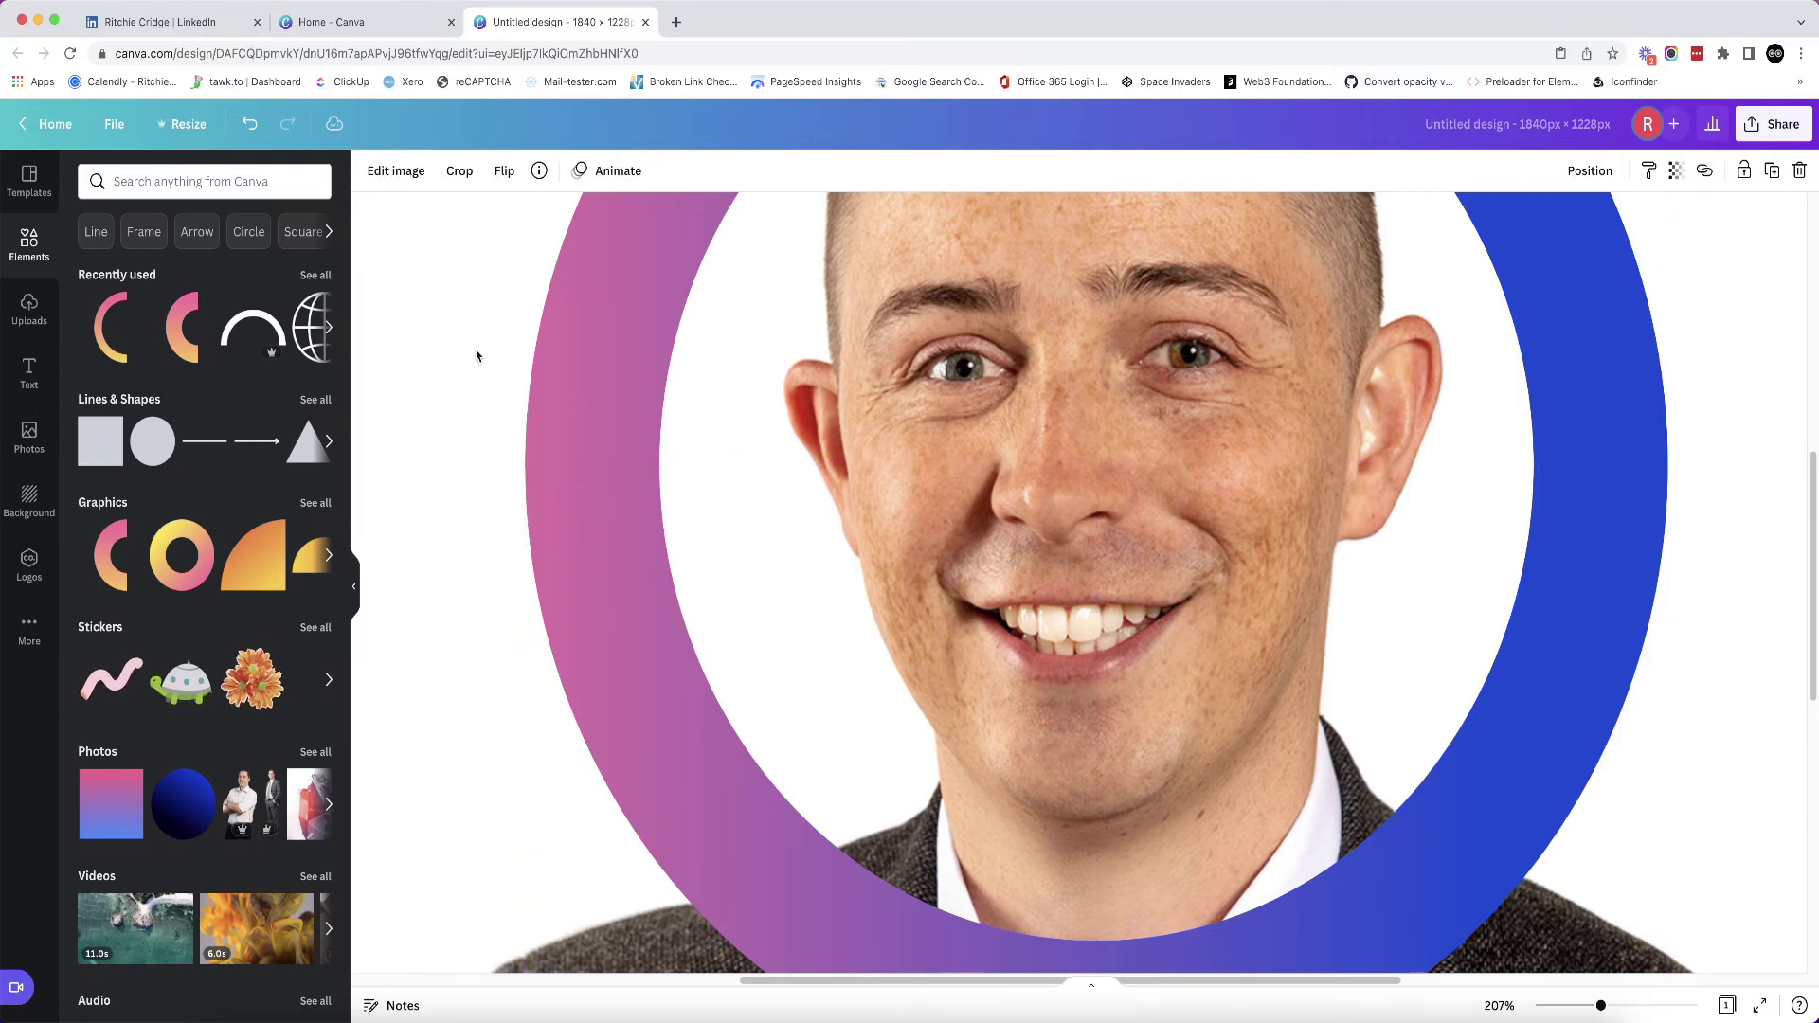
{"action": "left_click", "coordinate": [597, 520]}
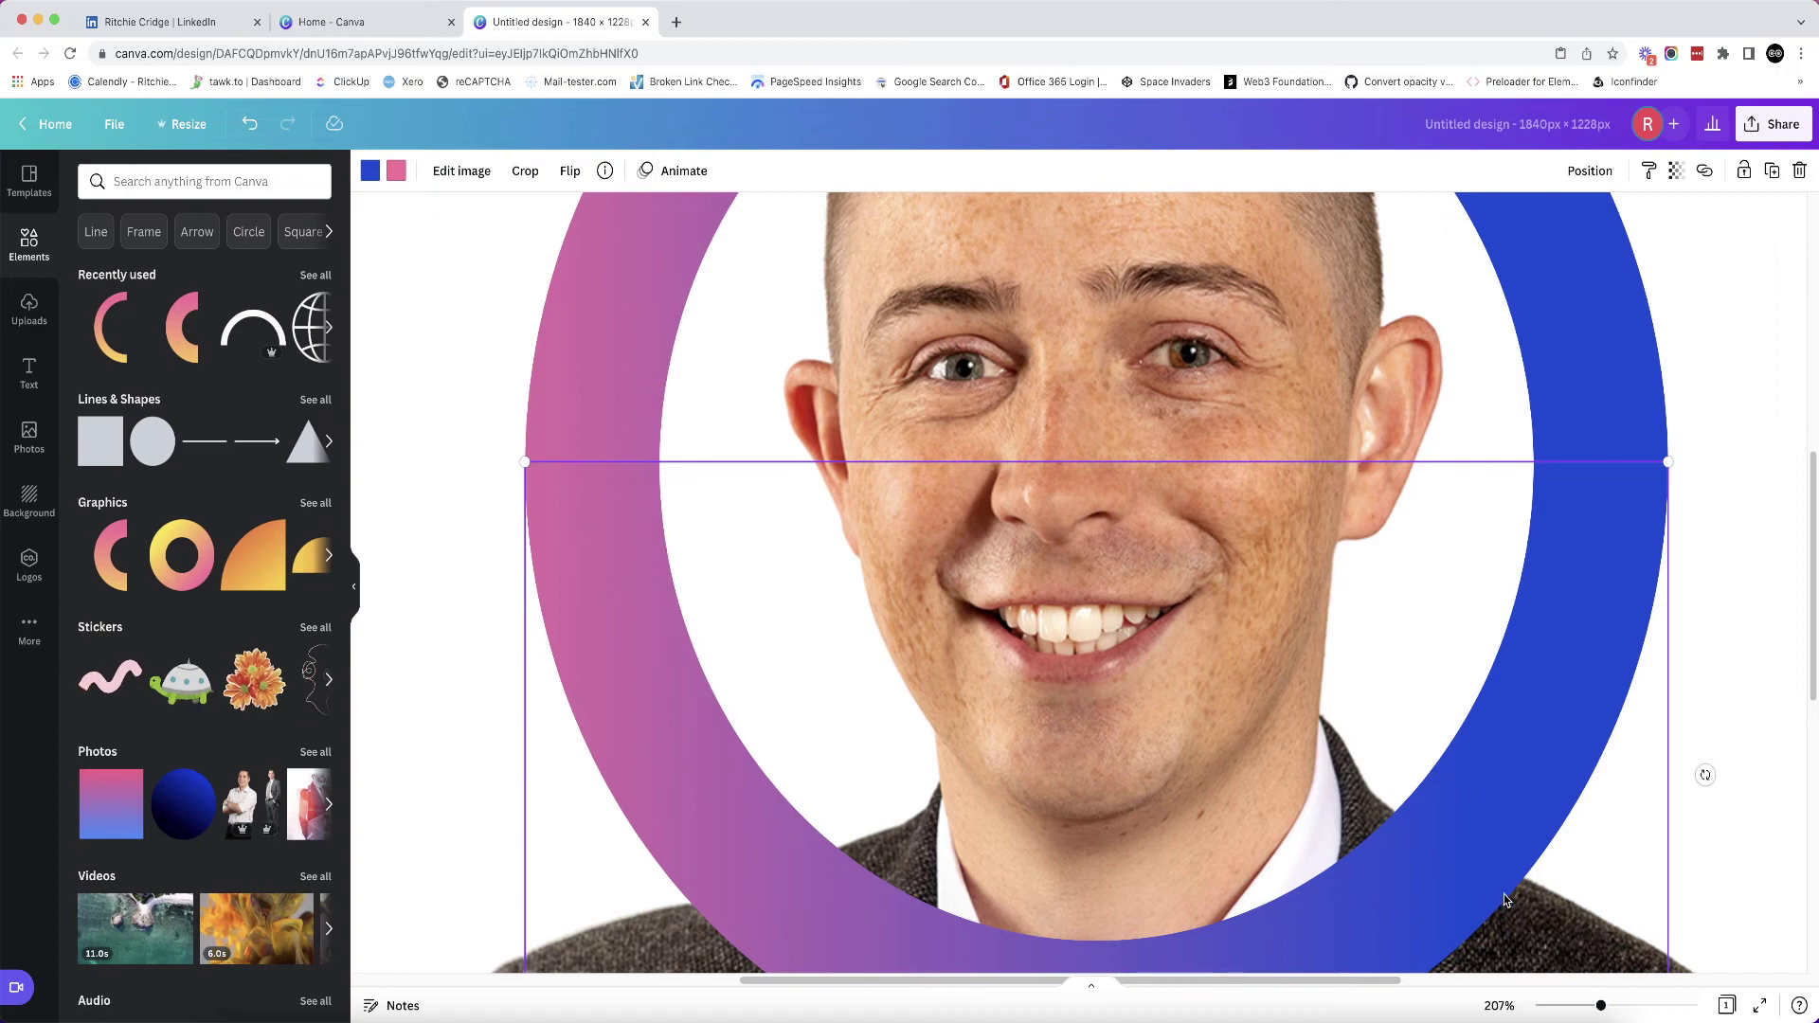
{"action": "left_click_drag", "start_coordinate": [1599, 1011], "coordinate": [1580, 1011]}
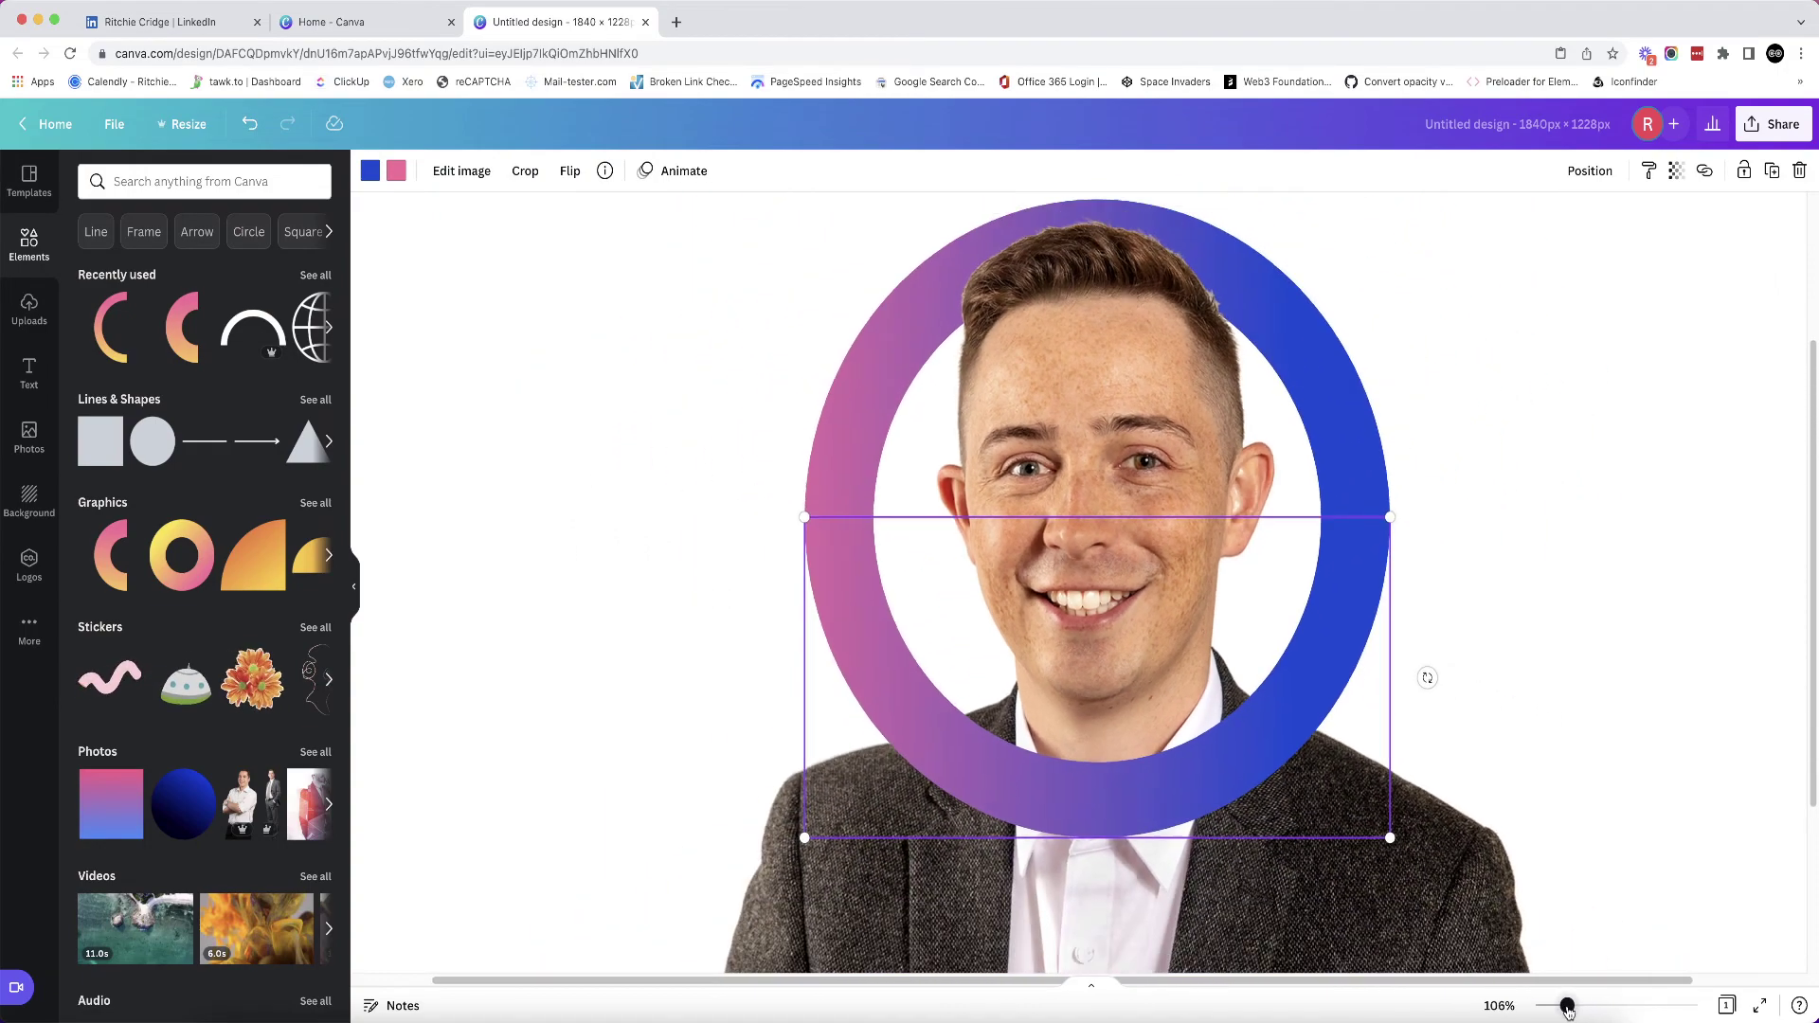
{"action": "left_click_drag", "start_coordinate": [1568, 1008], "coordinate": [1551, 1007]}
{"action": "left_click", "coordinate": [1513, 645]}
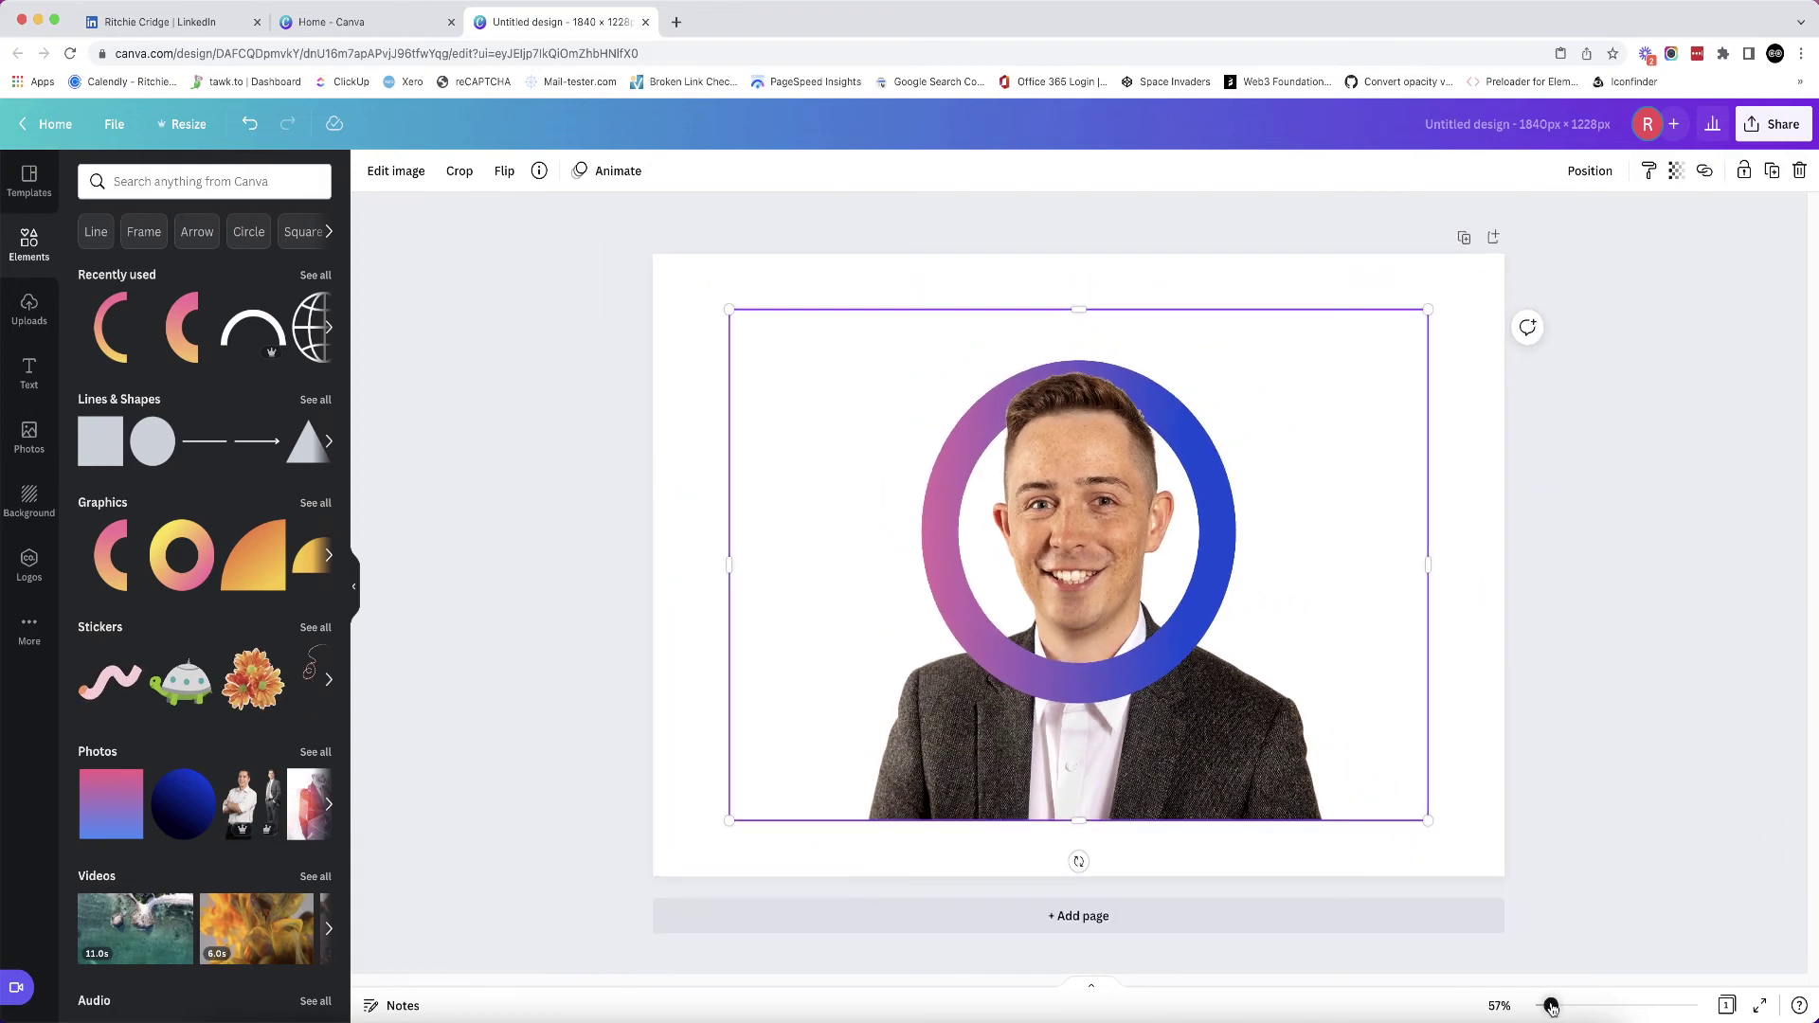
- Rename the design with the person's surname
{"action": "left_click", "coordinate": [1467, 650]}
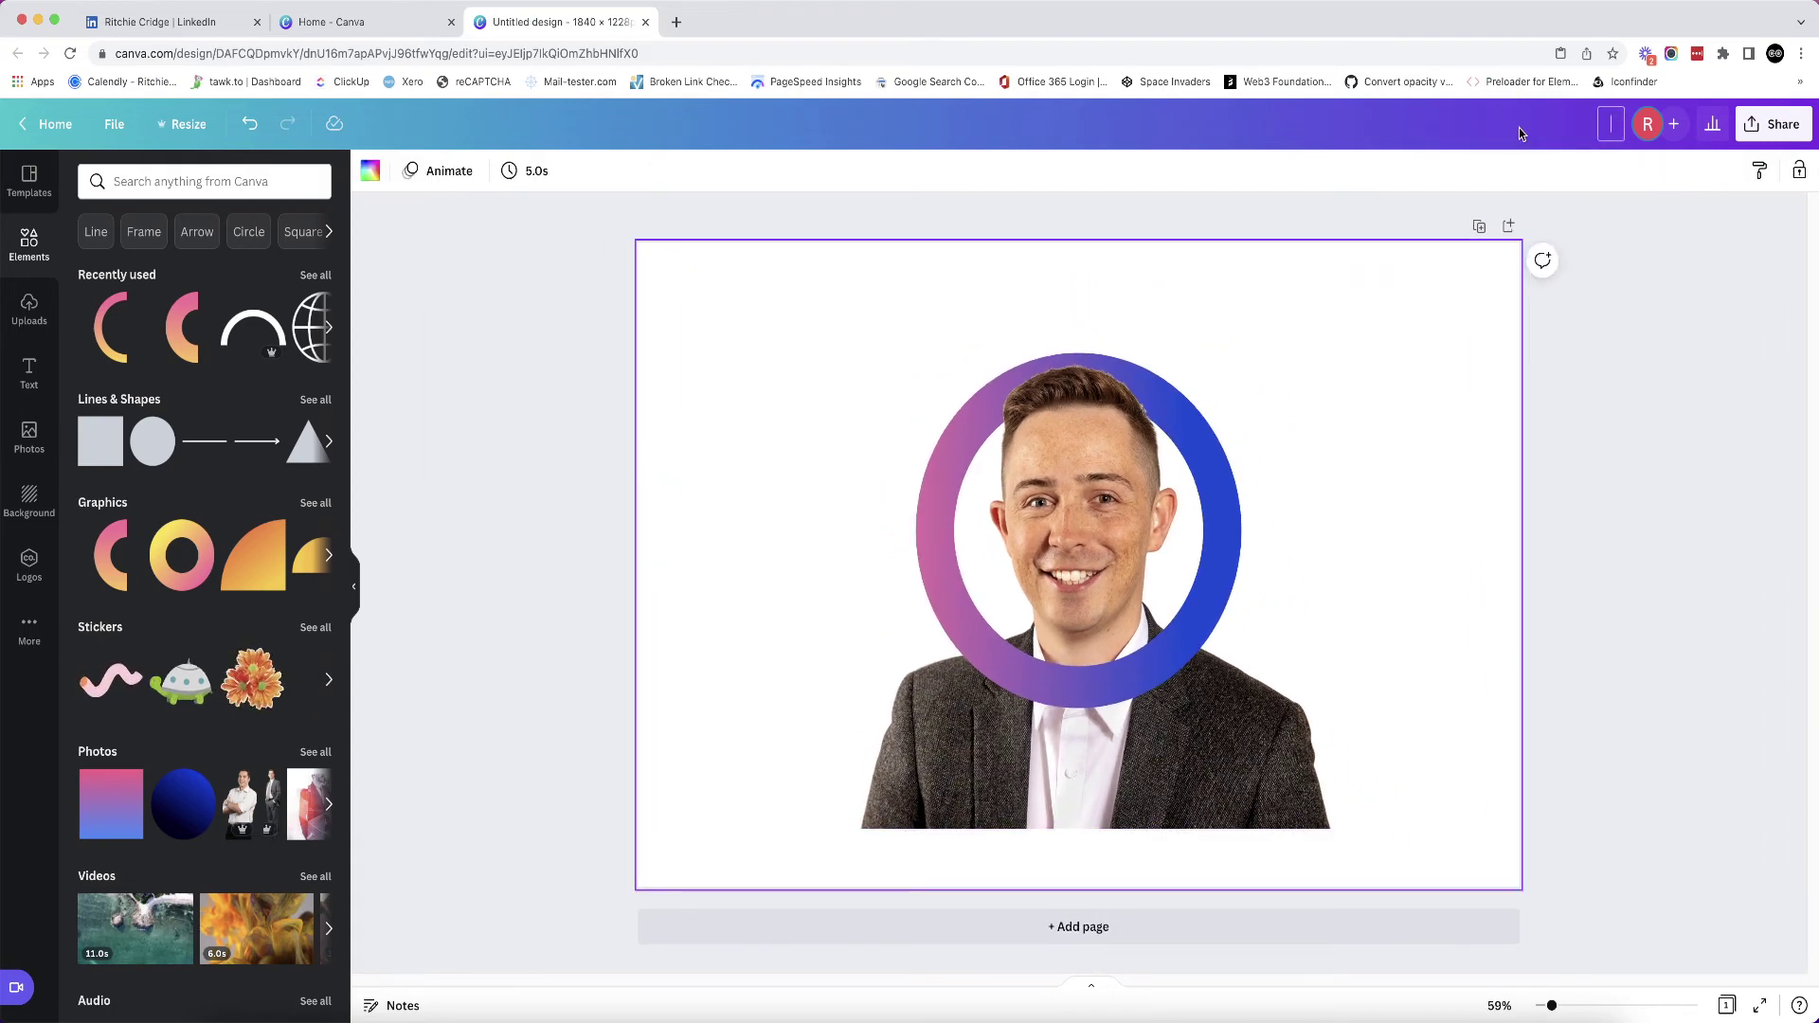
{"action": "left_click", "coordinate": [1520, 126]}
{"action": "type", "text": "Ritchie"}
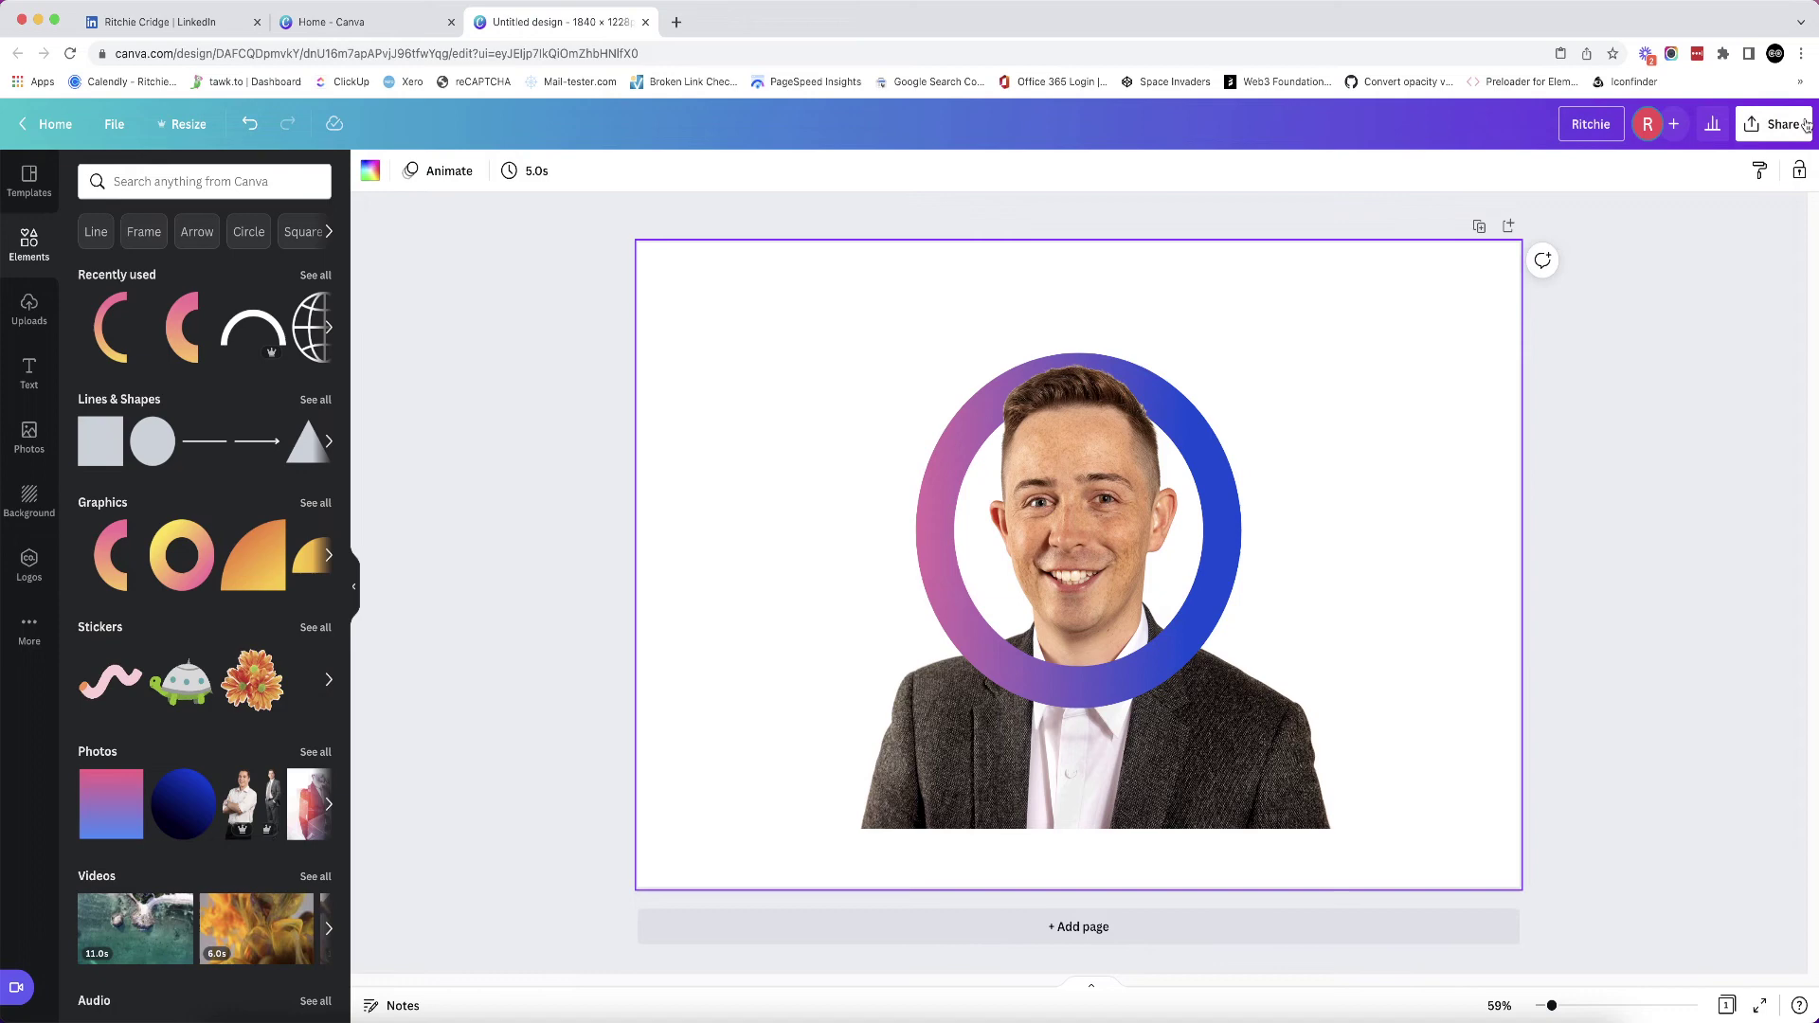
- Download the design as a 1840 × 1228 px PNG
{"action": "left_click", "coordinate": [1782, 126]}
{"action": "left_click", "coordinate": [1627, 554]}
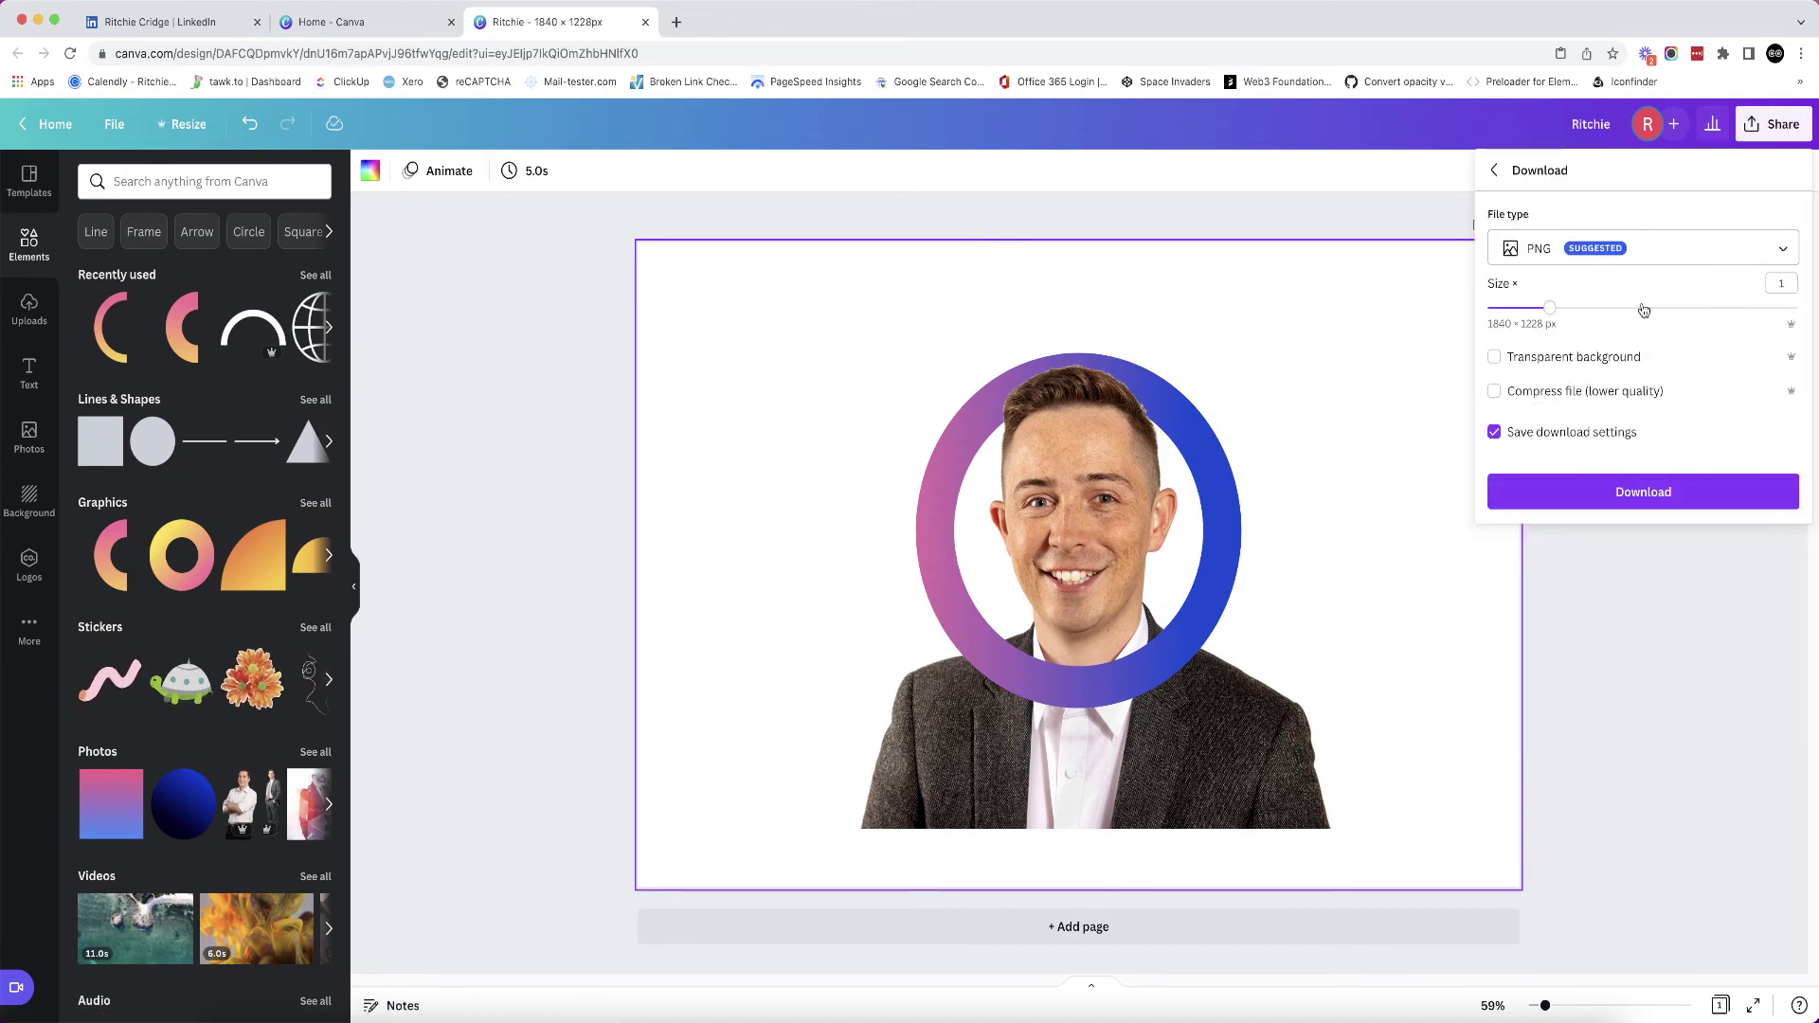
{"action": "left_click", "coordinate": [1617, 498]}
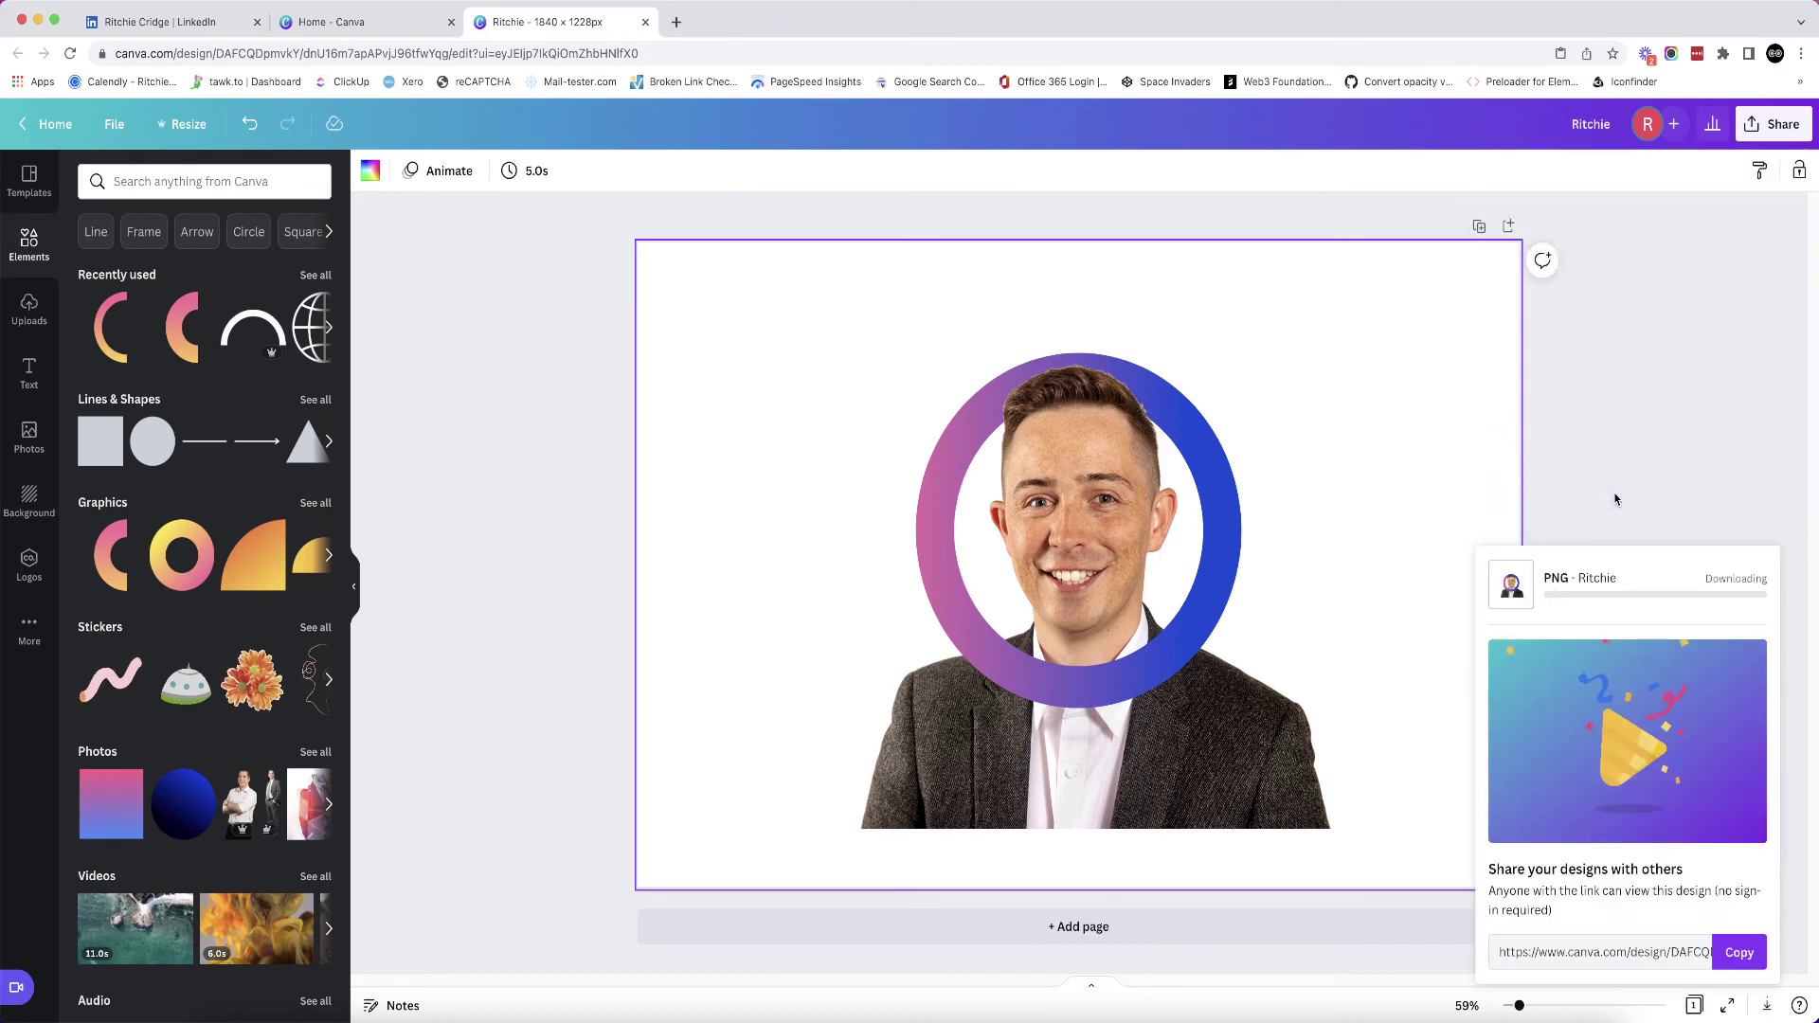
{"action": "left_click", "coordinate": [1628, 388]}
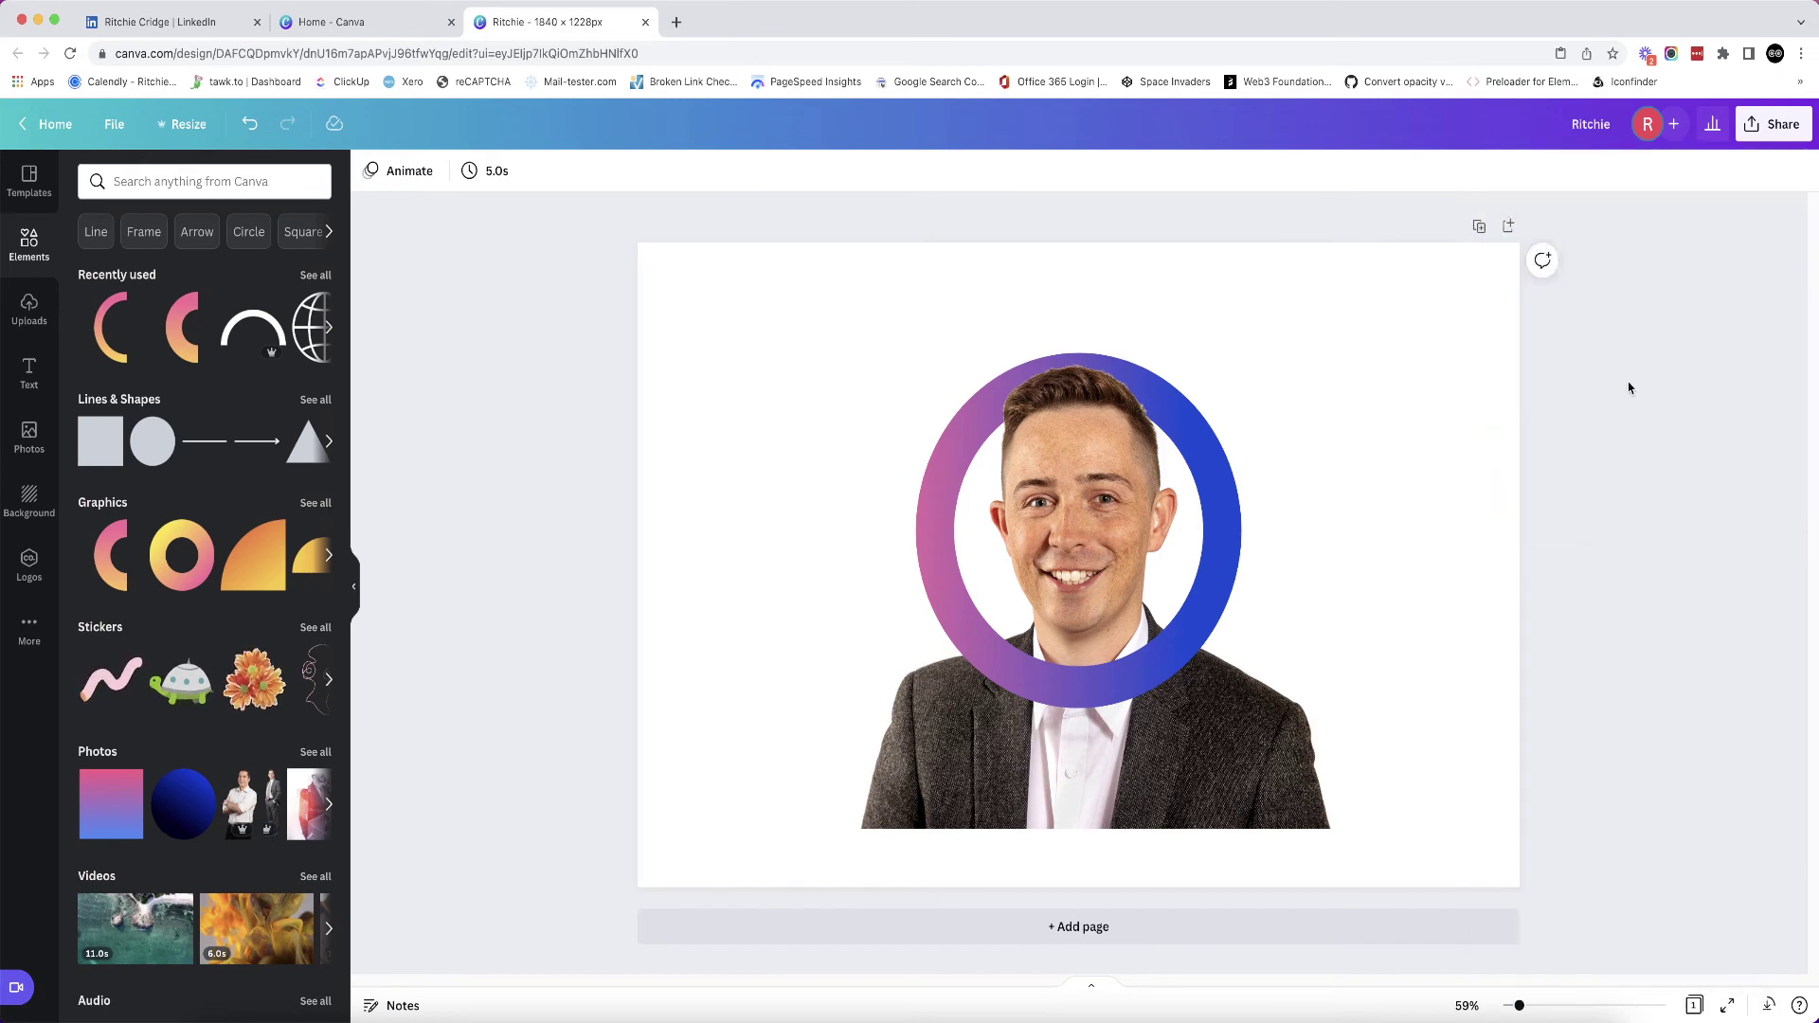
- Check the ringed headshot in LinkedIn's profile photo editor, then return to the Canva design
{"action": "left_click", "coordinate": [166, 21]}
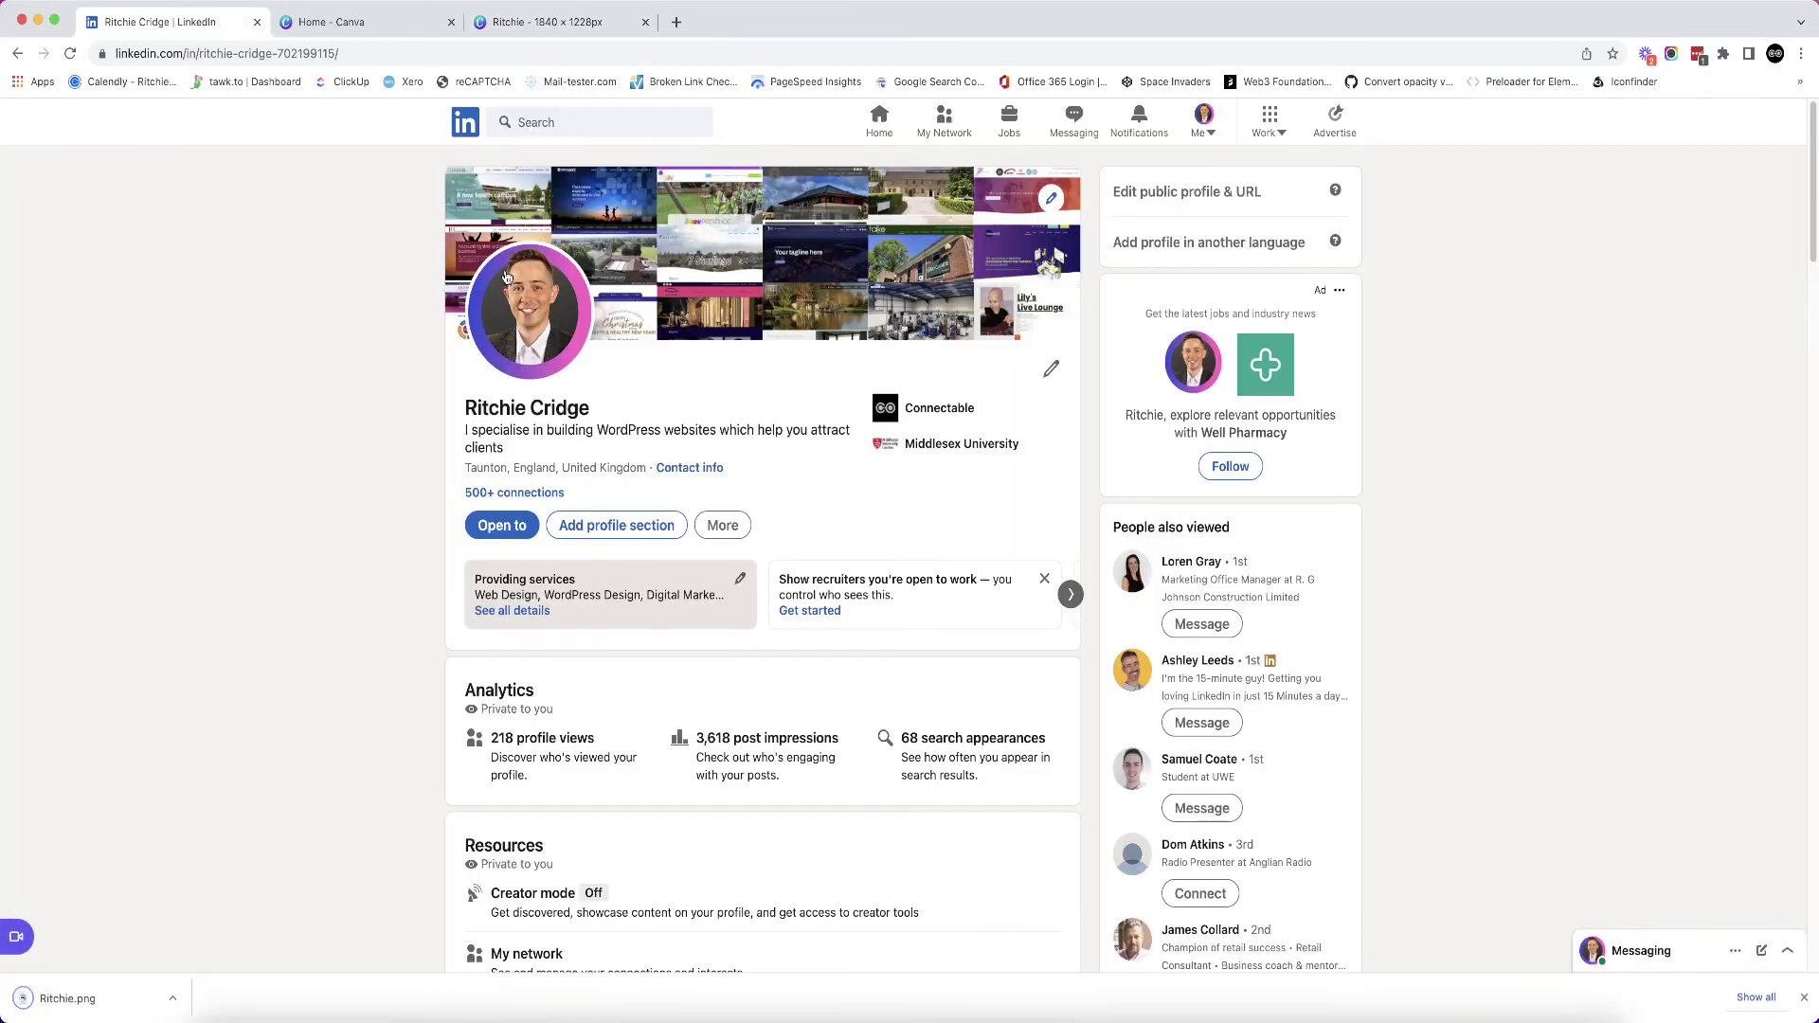
{"action": "left_click", "coordinate": [517, 321]}
{"action": "left_click", "coordinate": [651, 531]}
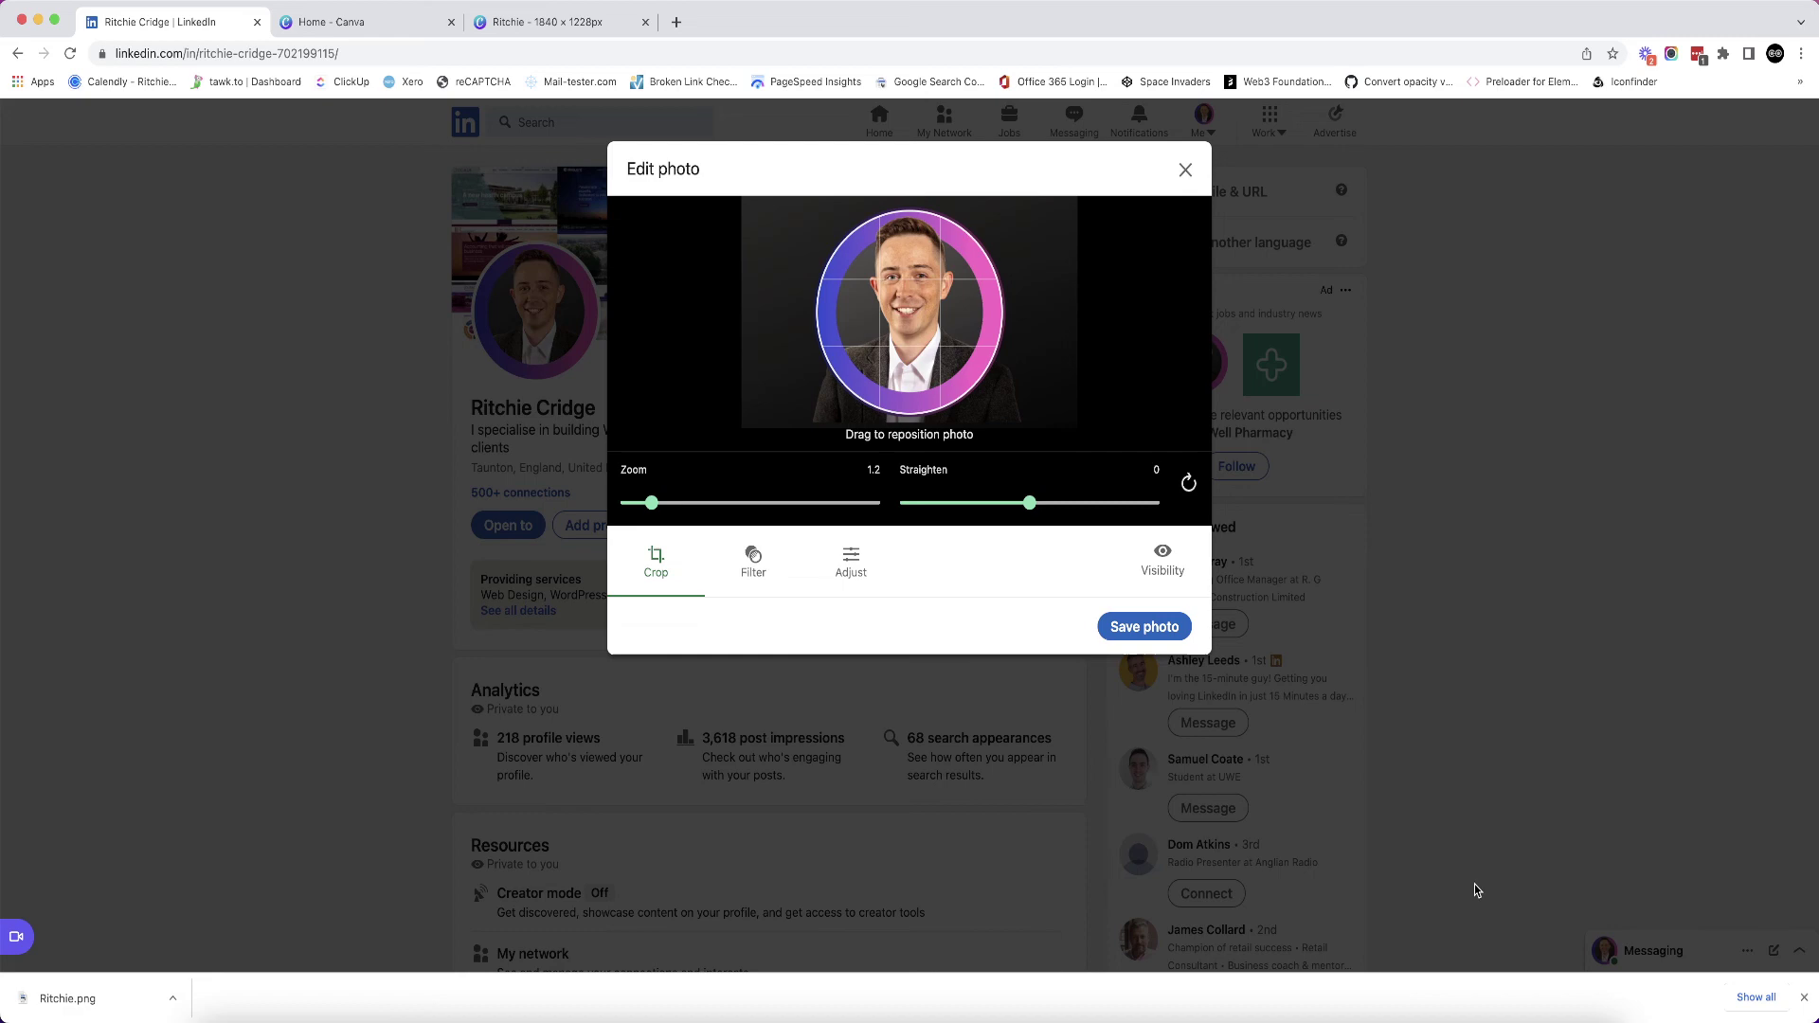
{"action": "left_click", "coordinate": [1184, 172]}
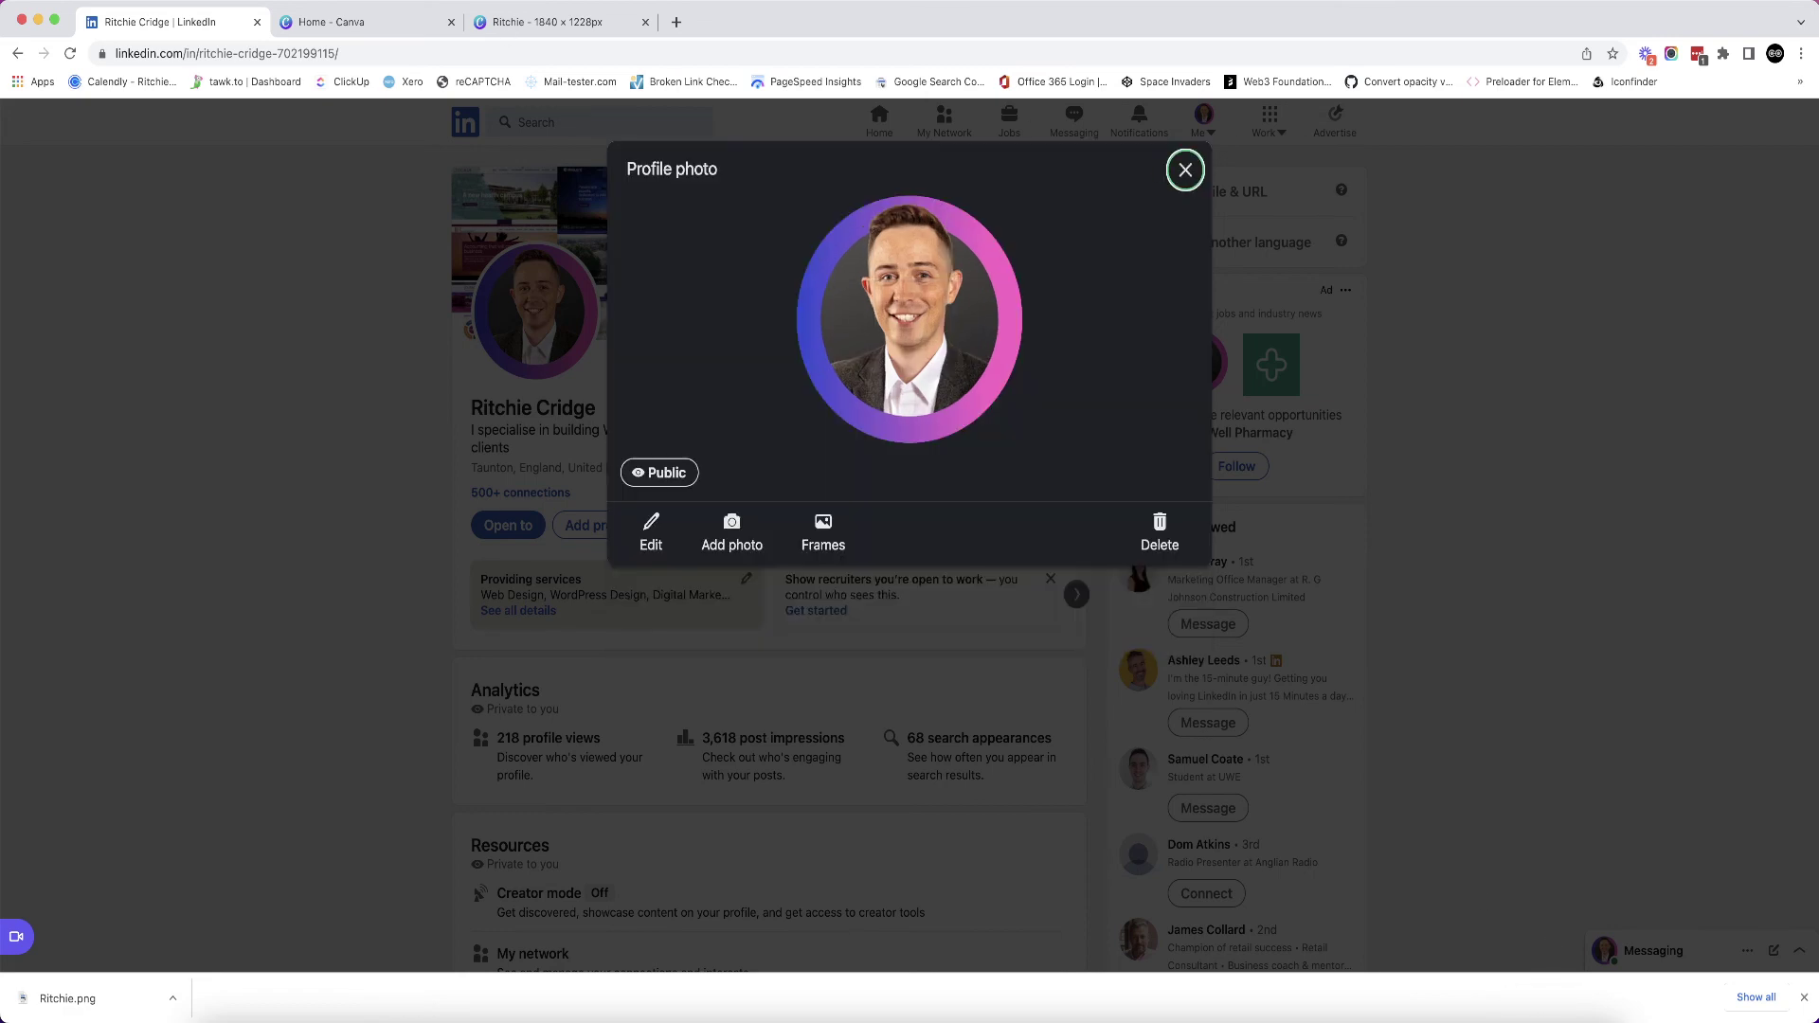
{"action": "left_click", "coordinate": [513, 25]}
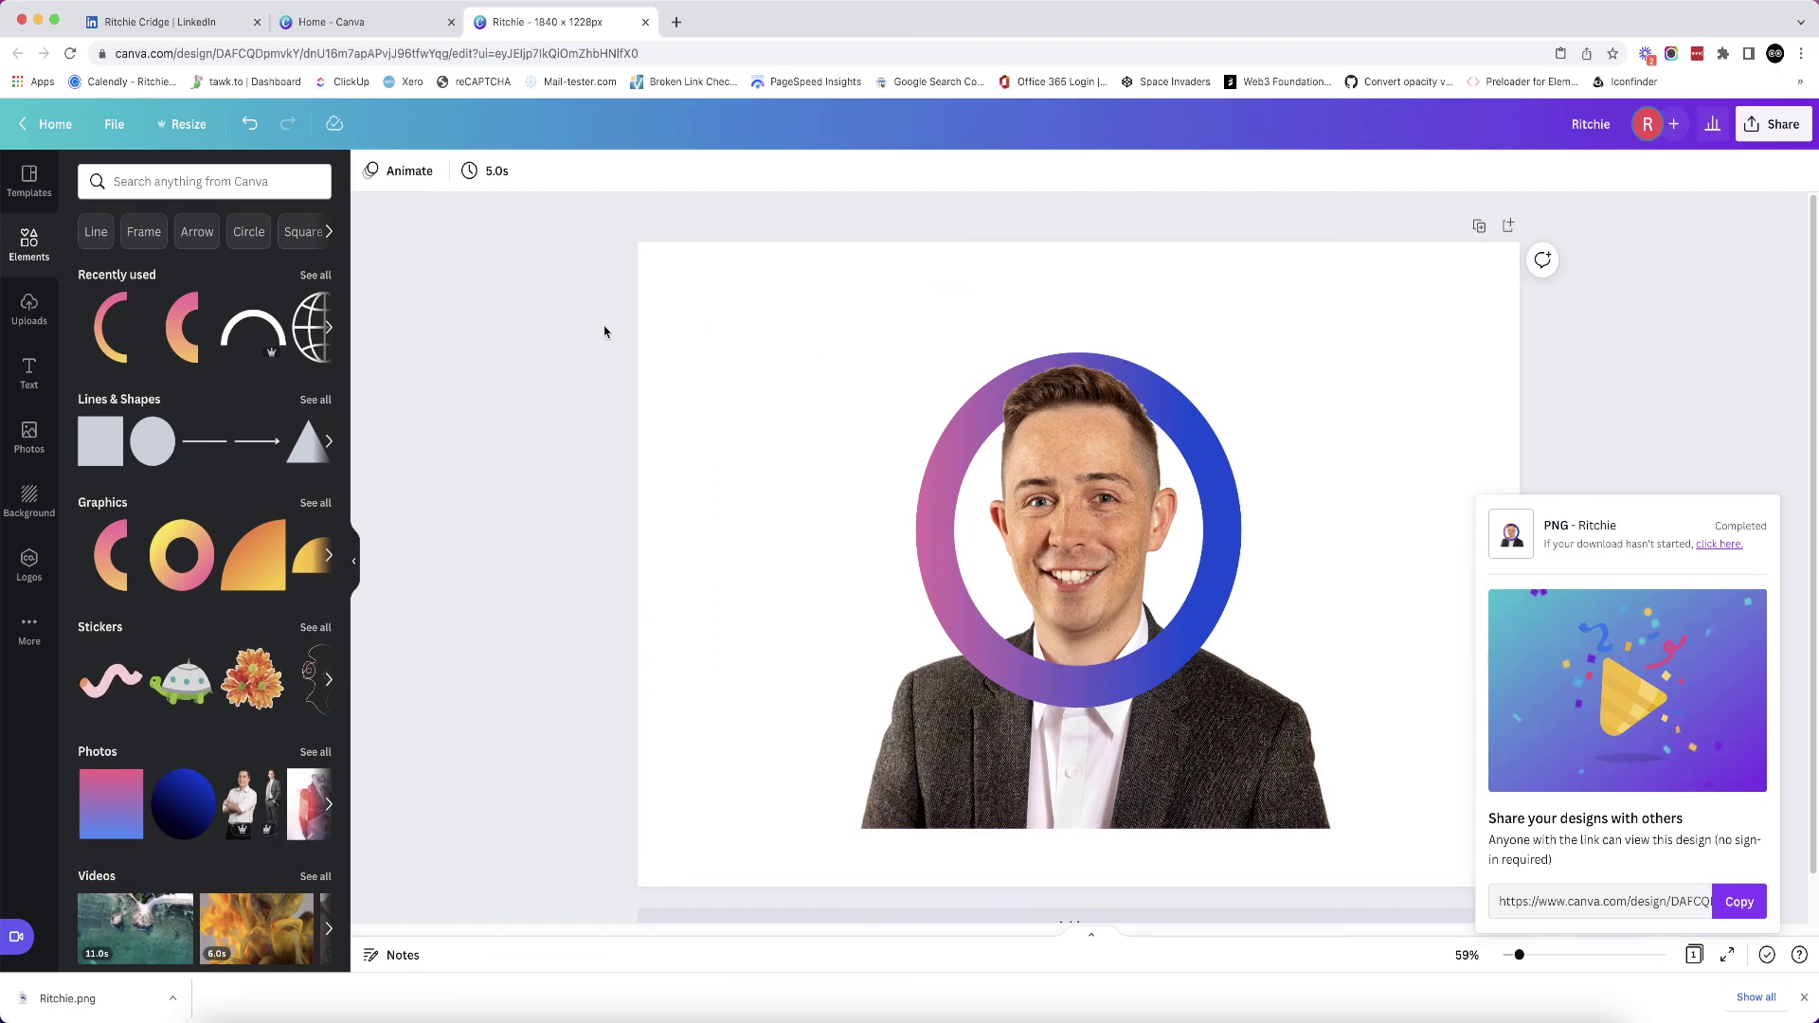
- Apply the recently used dark grey gradient as the page background behind the ringed headshot
{"action": "left_click", "coordinate": [21, 491]}
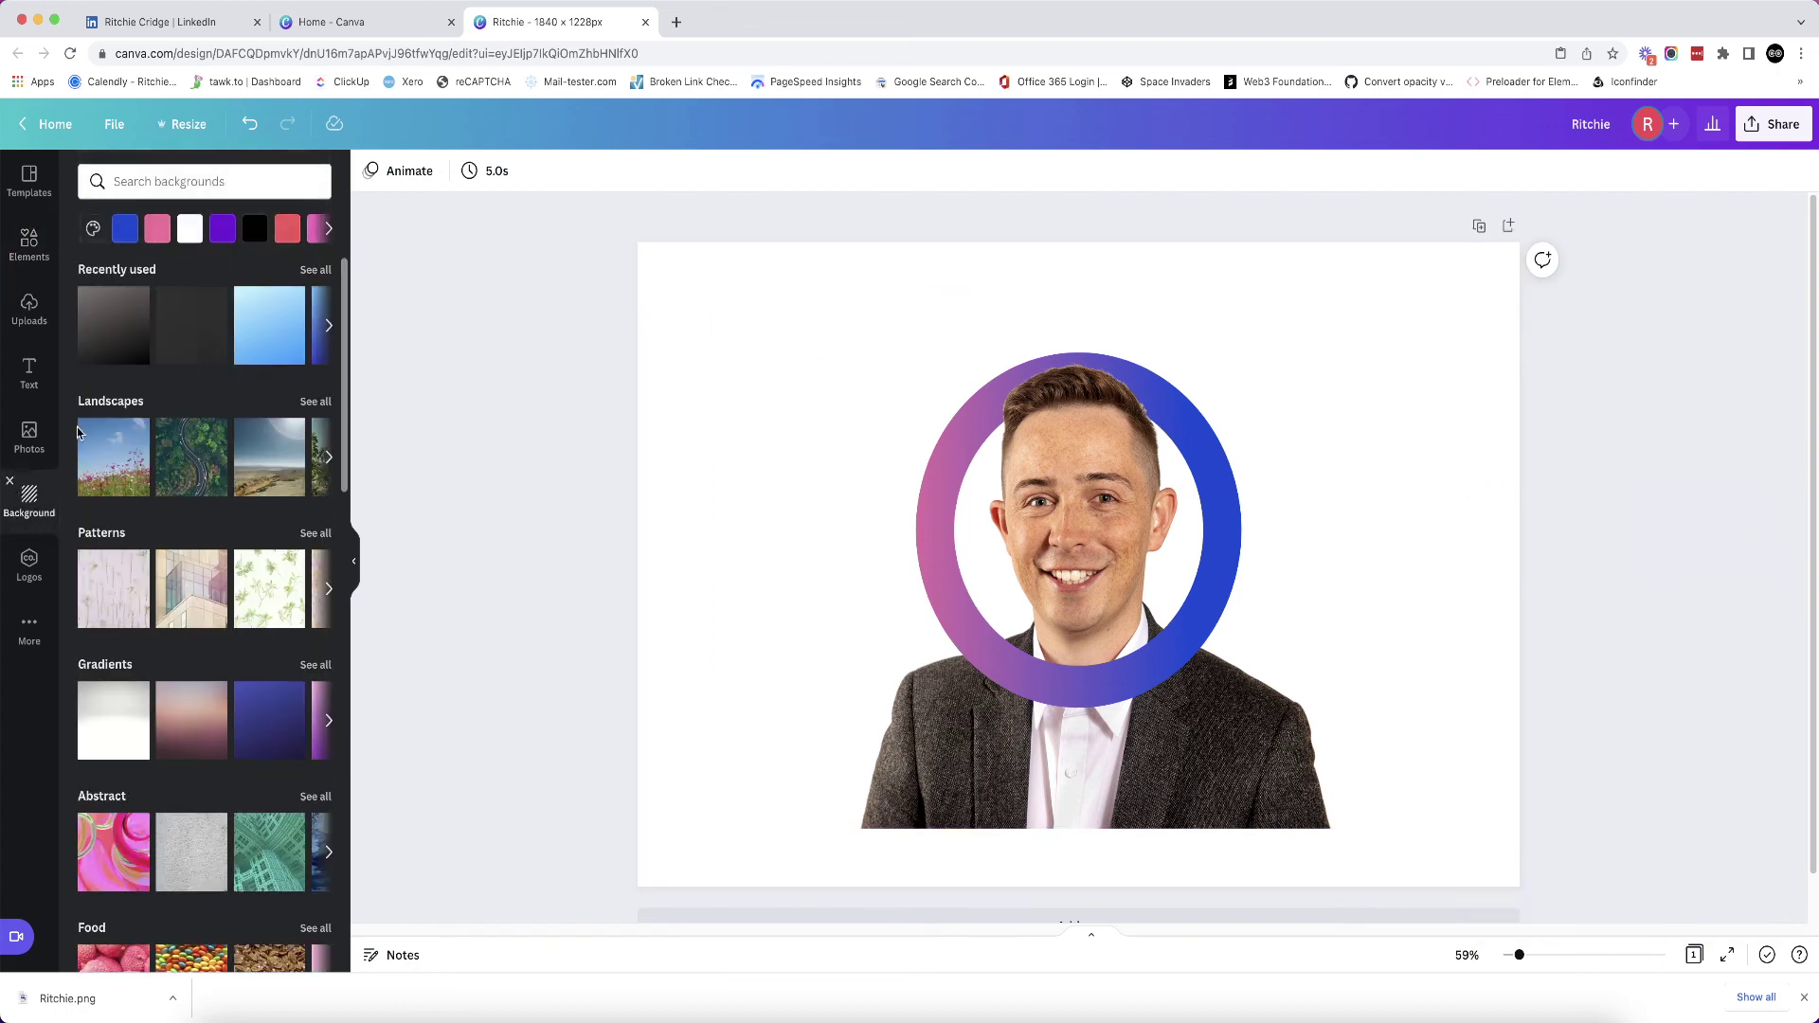
{"action": "left_click", "coordinate": [106, 347]}
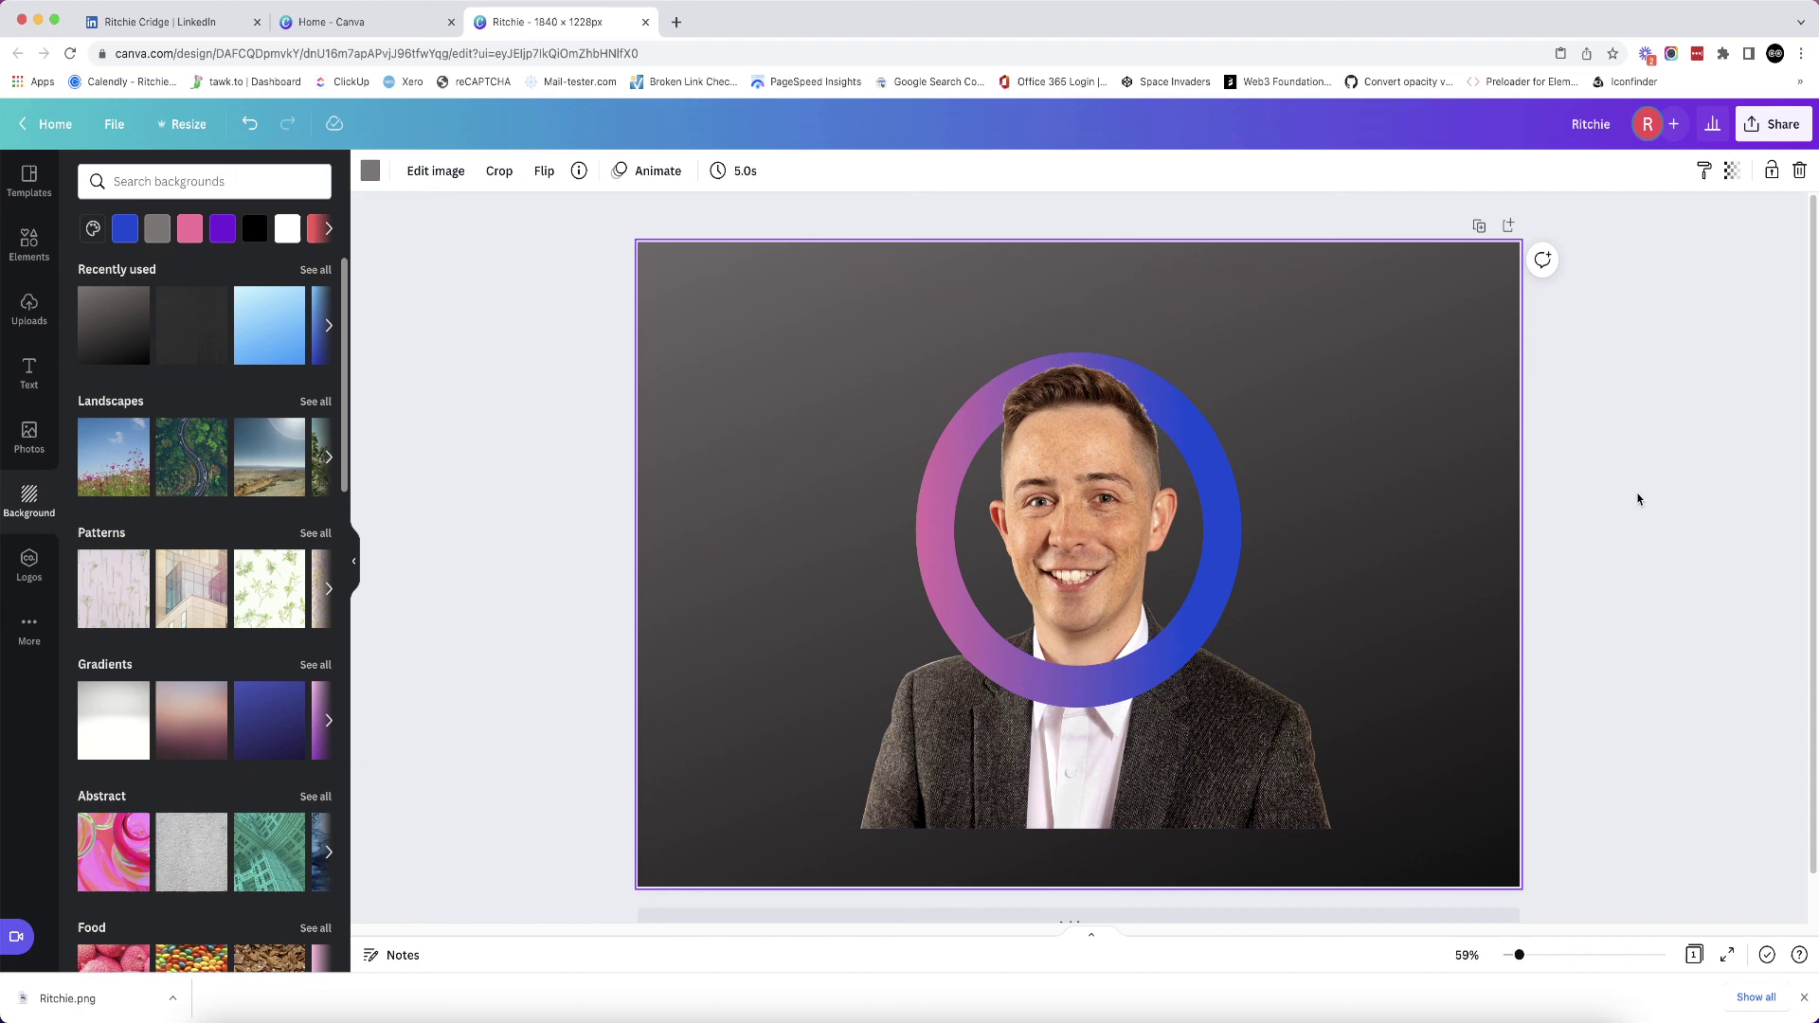
{"action": "left_click", "coordinate": [1595, 428]}
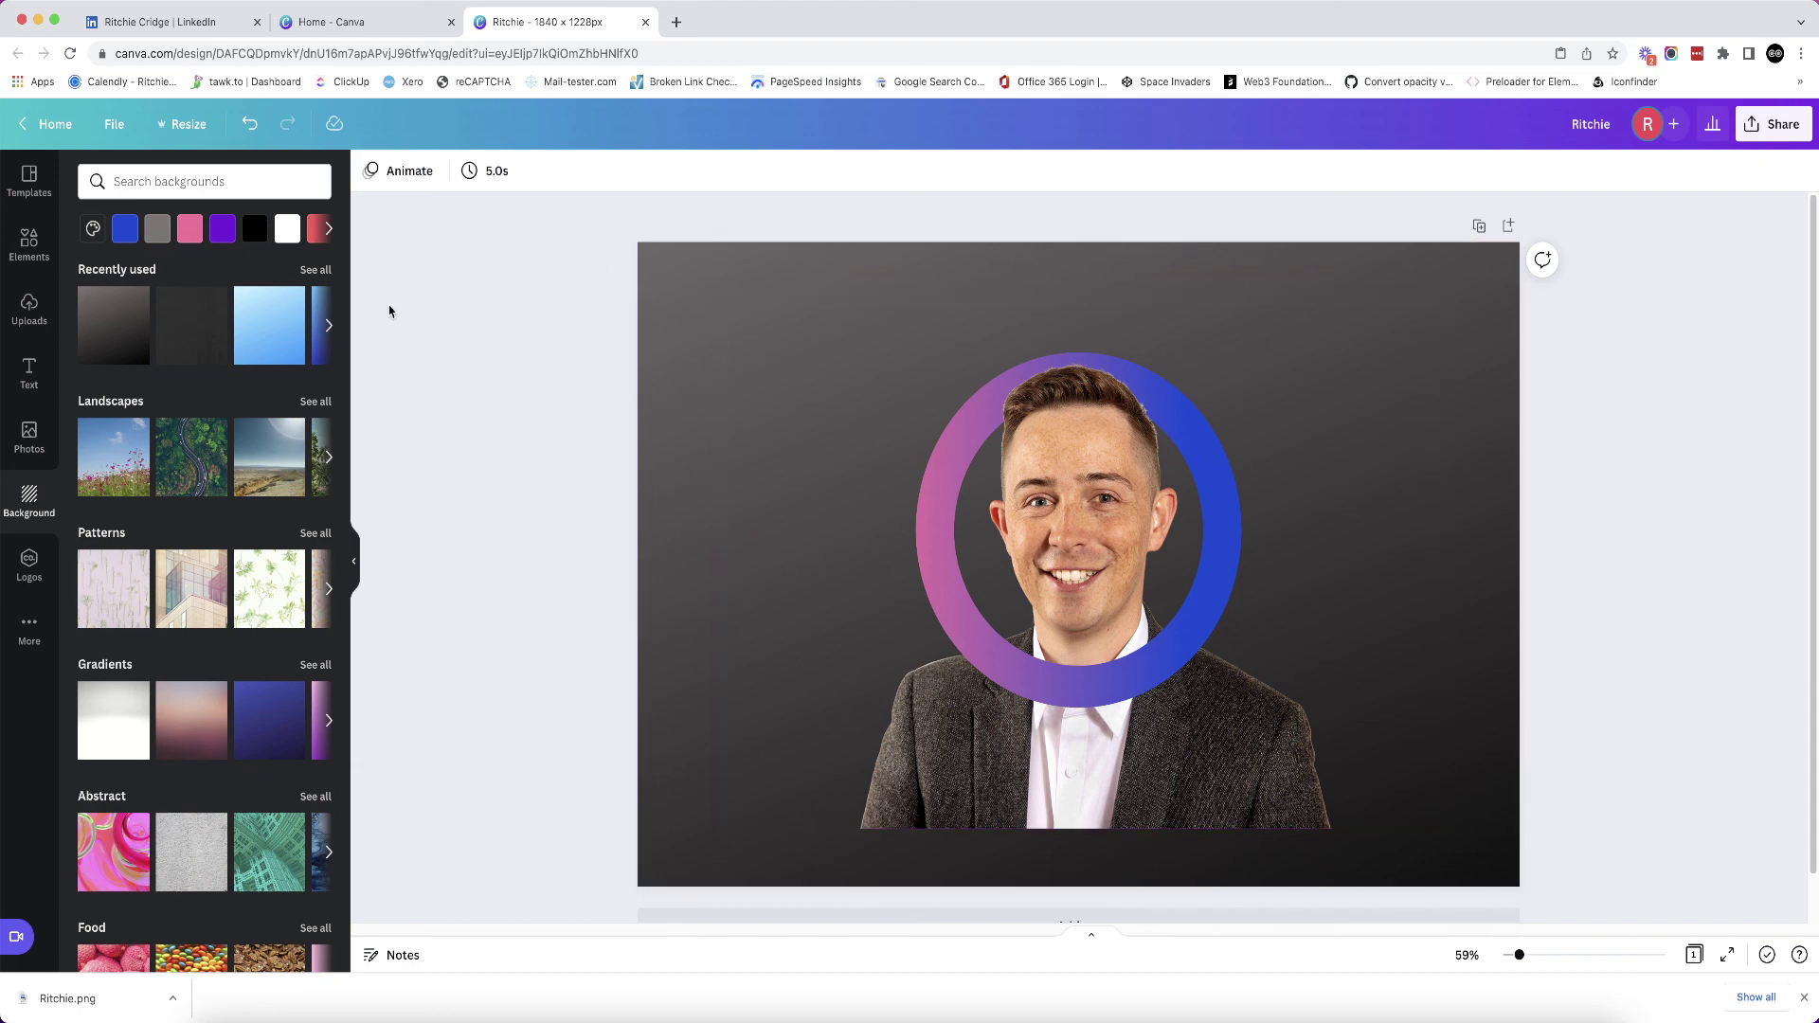